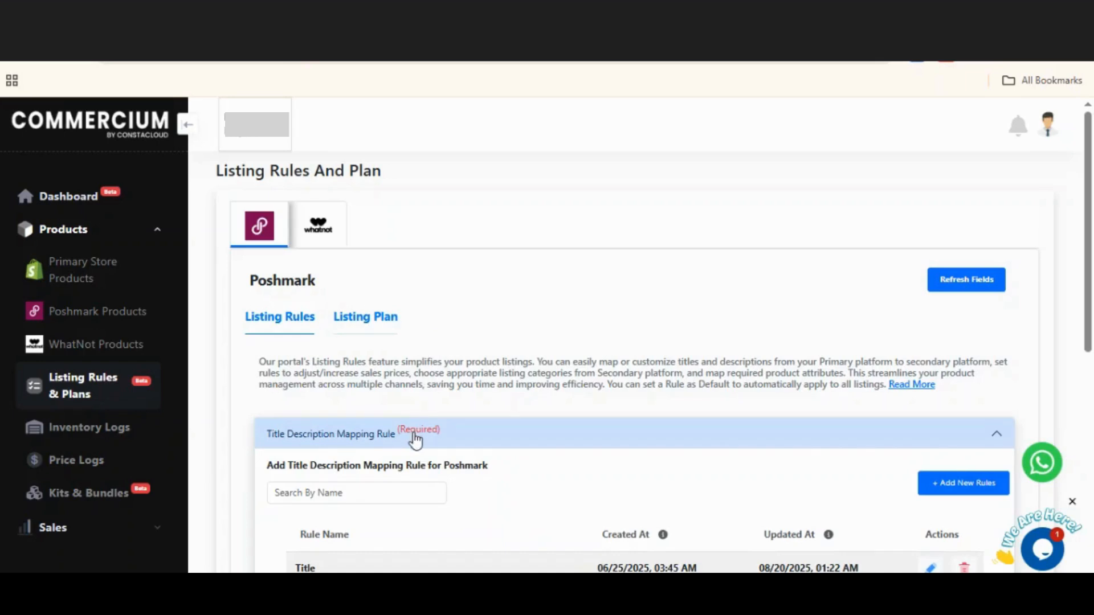
Step: Look over the available Poshmark listing rules and the Listing Plan section, and return to Listing Rules
click(411, 435)
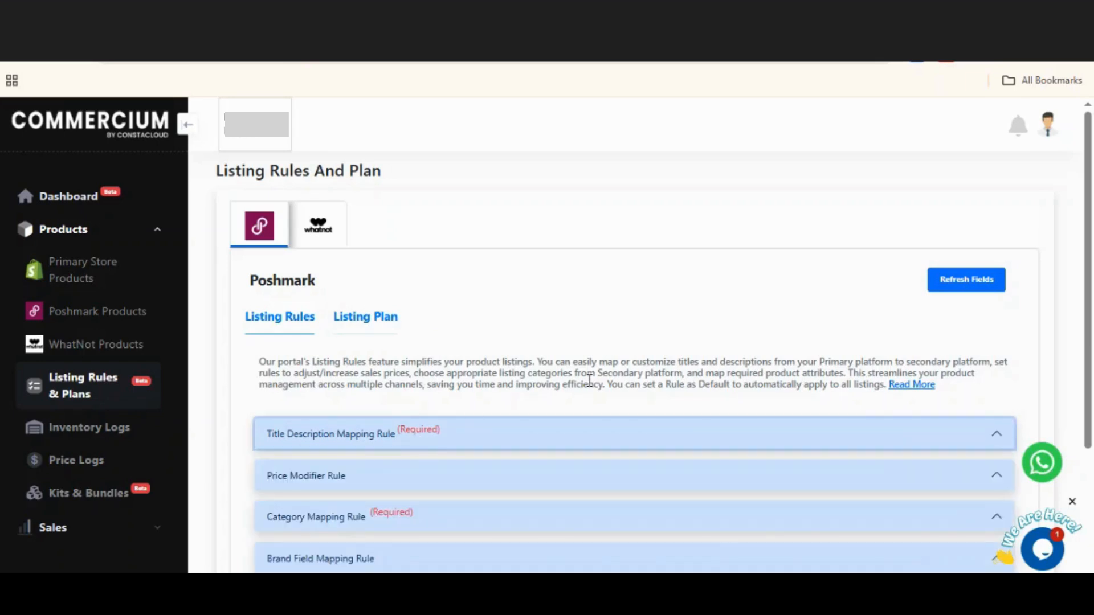
scroll(589, 381, down, 1)
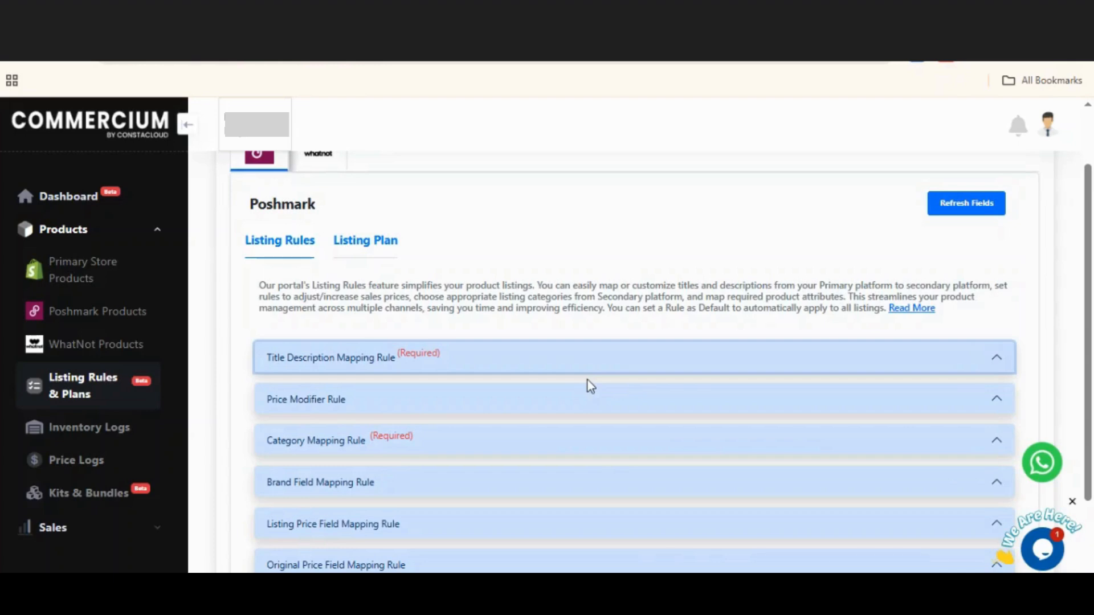
scroll(531, 280, up, 1)
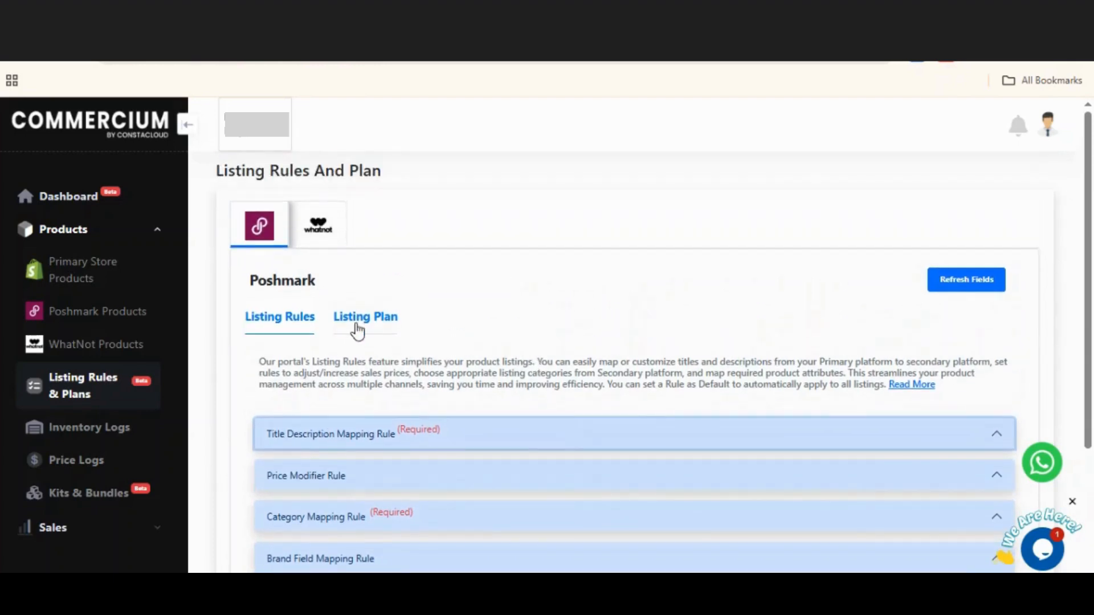
click(357, 329)
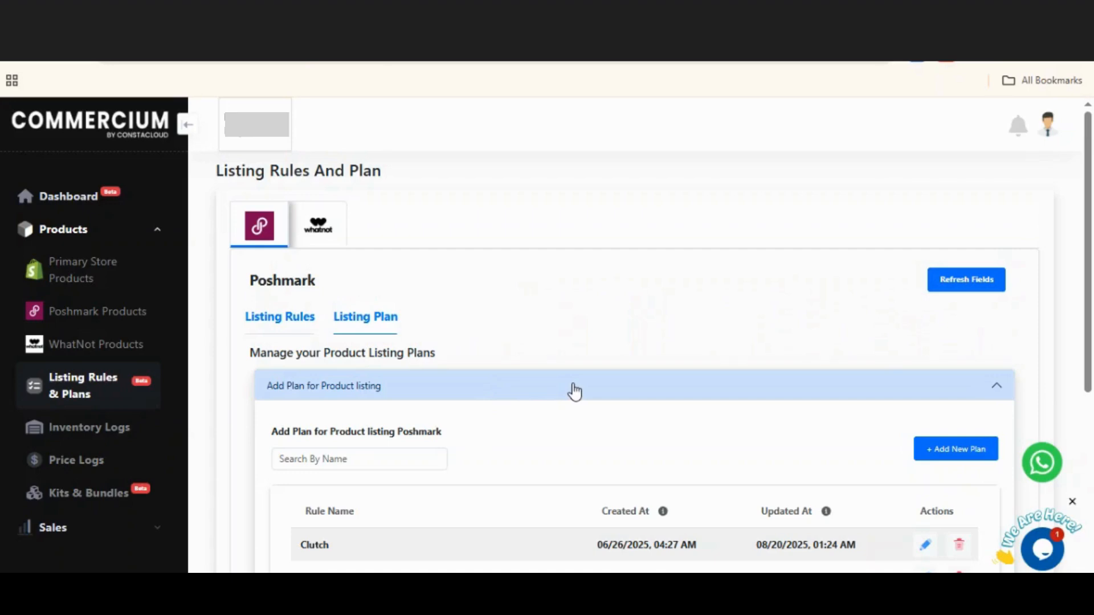
click(306, 328)
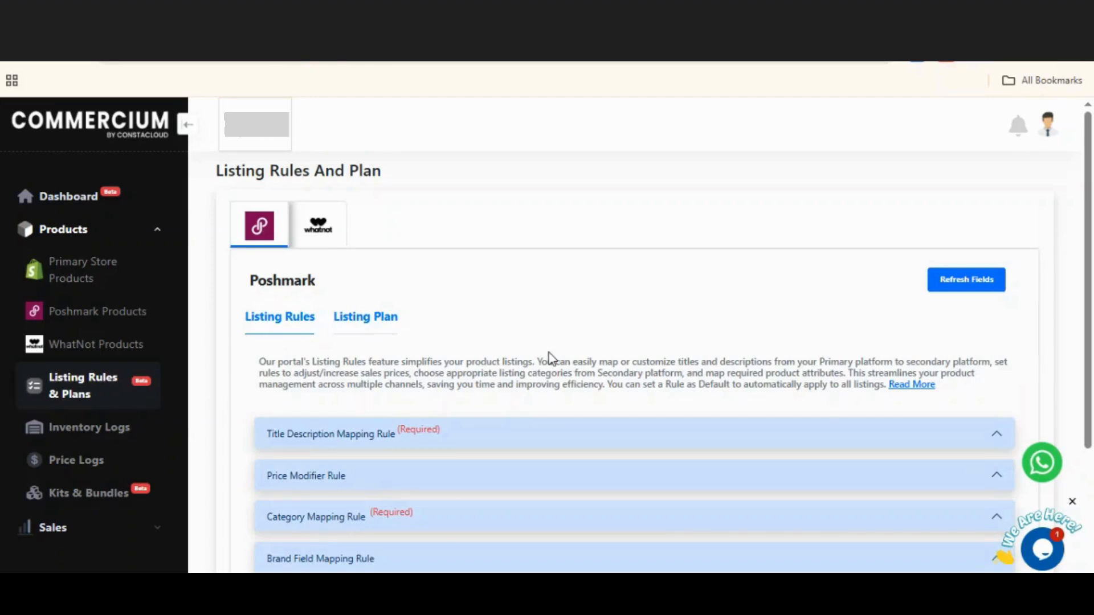
Step: Start a new Title Description Mapping Rule for Poshmark and name it "Title-Des."
click(497, 433)
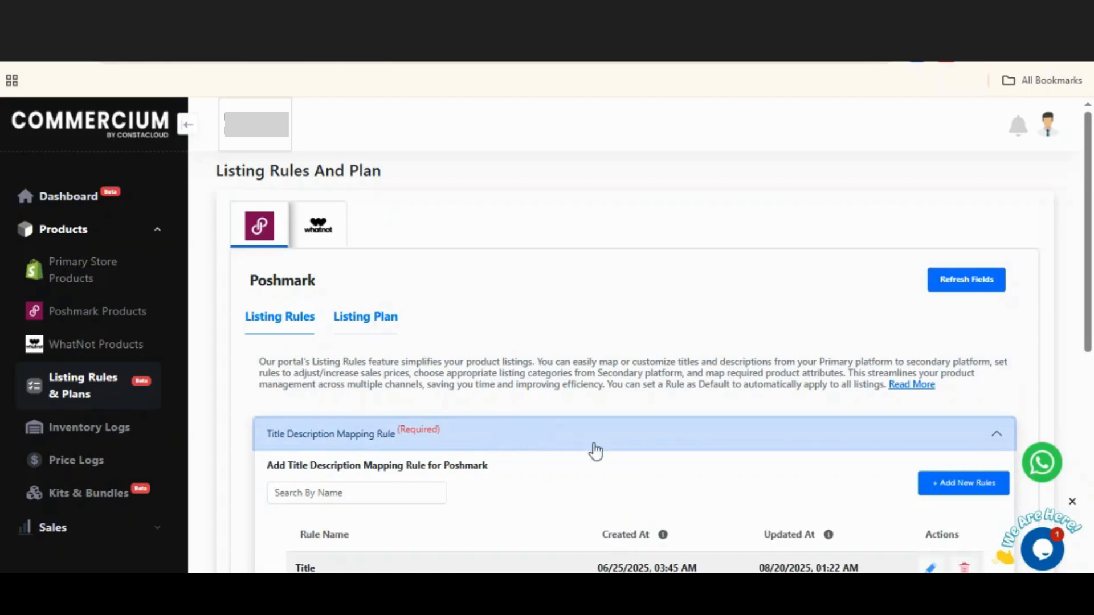
scroll(703, 429, down, 2)
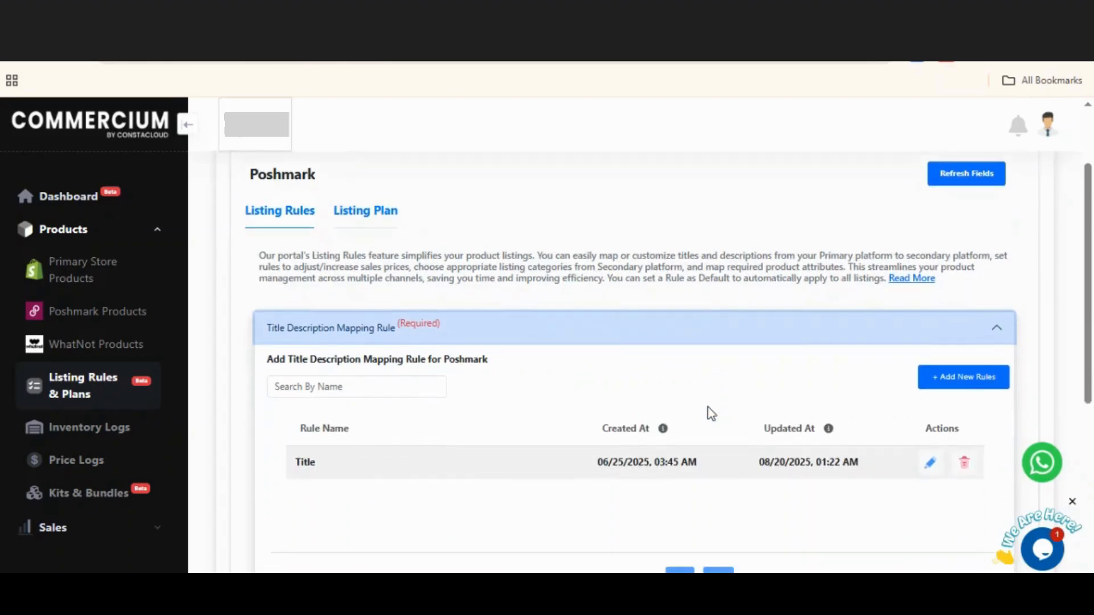
click(934, 389)
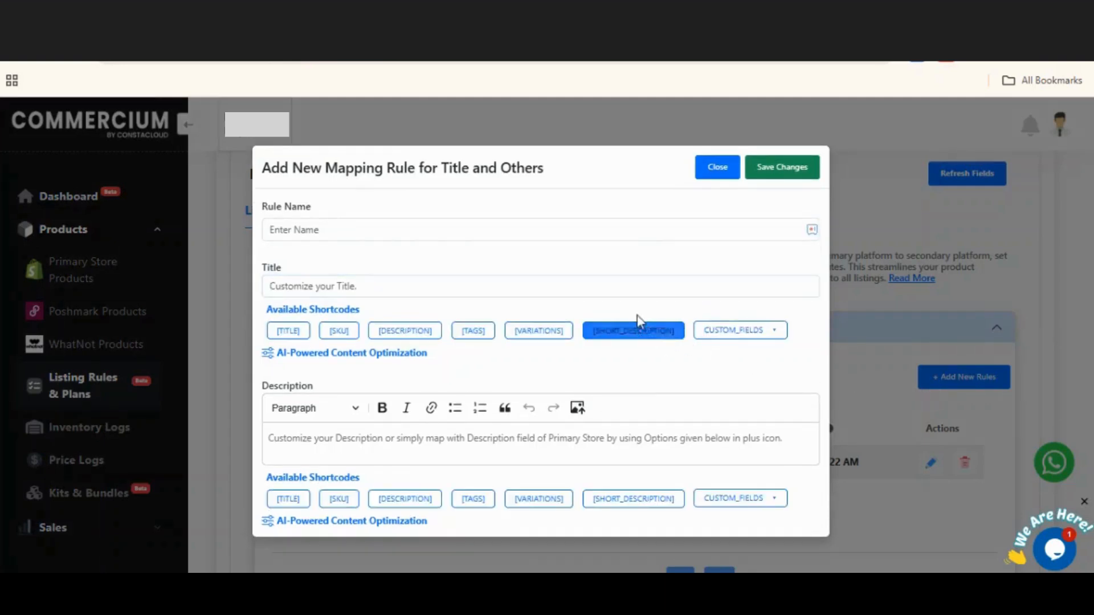
click(619, 235)
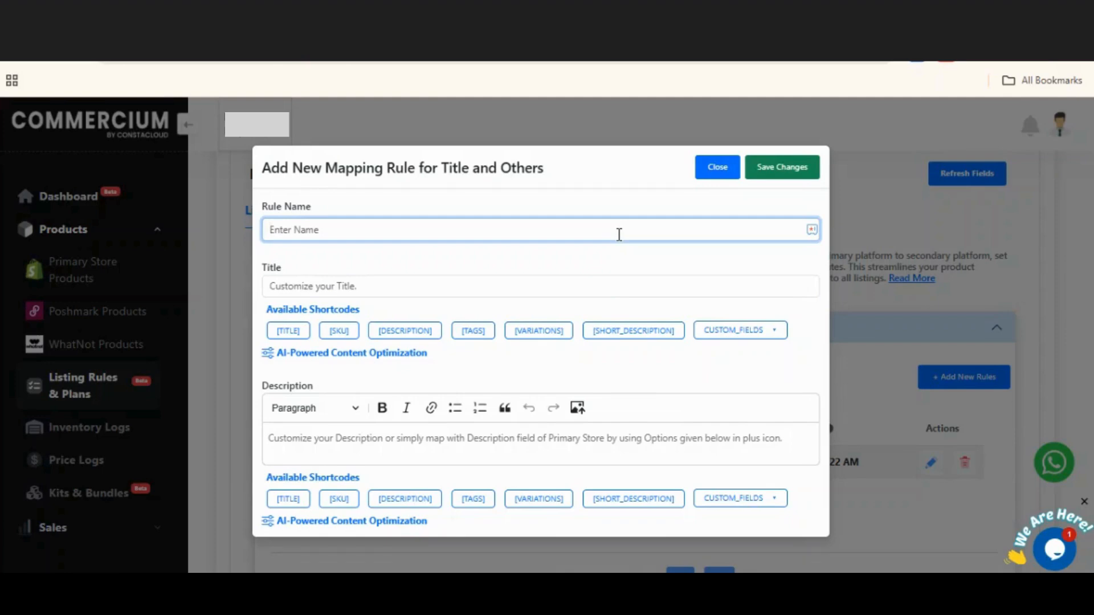
text(Title-Des.)
Step: Fill the new mapping rule's Title with the copied [TITLE] shortcode
click(531, 283)
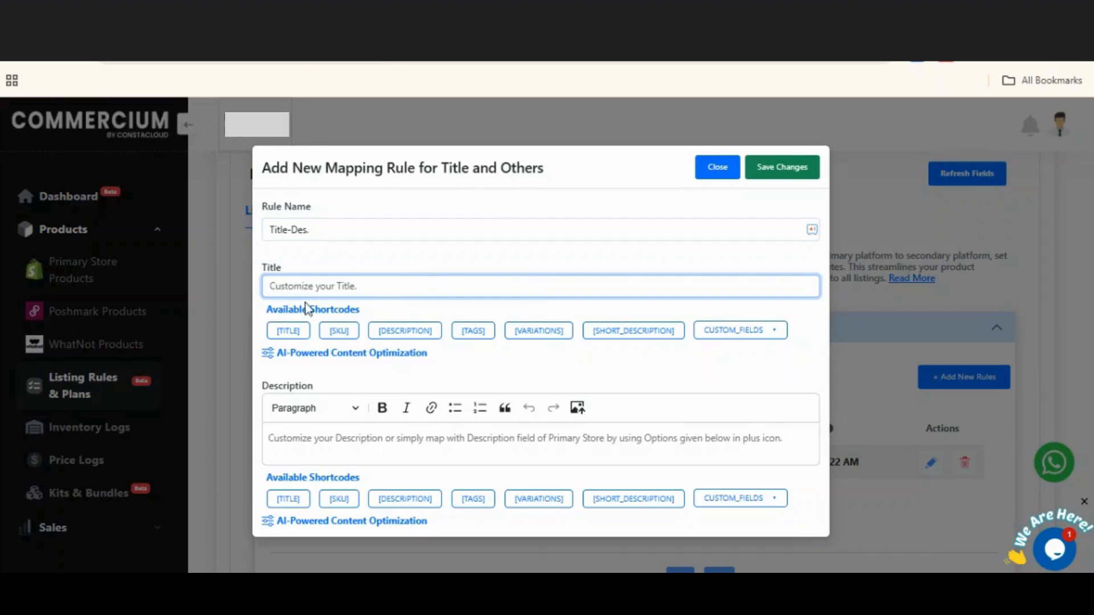
click(289, 334)
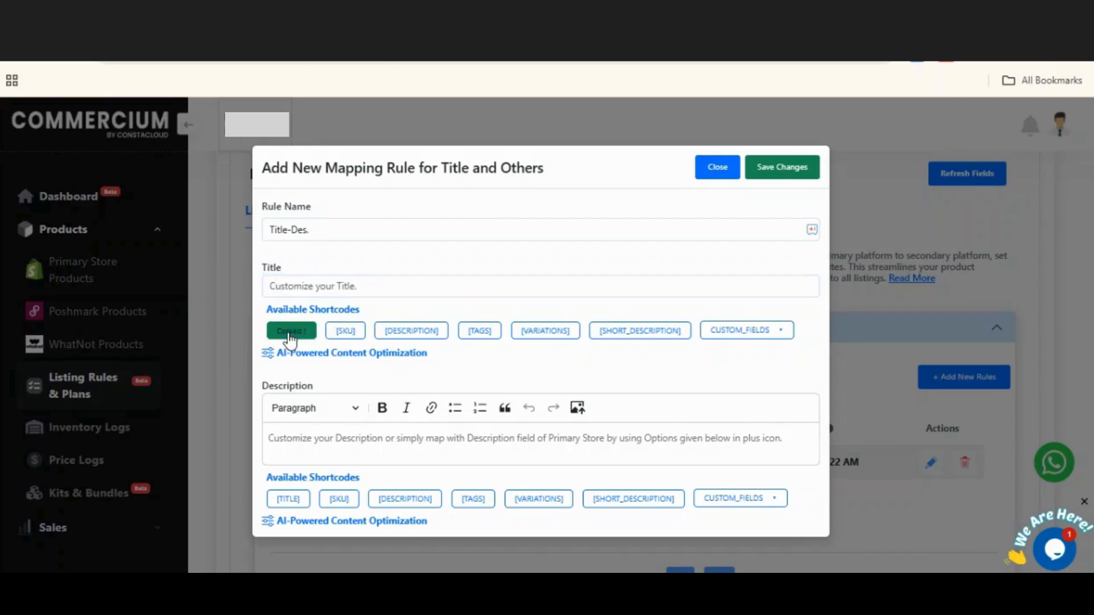
click(339, 286)
key(ctrl+v)
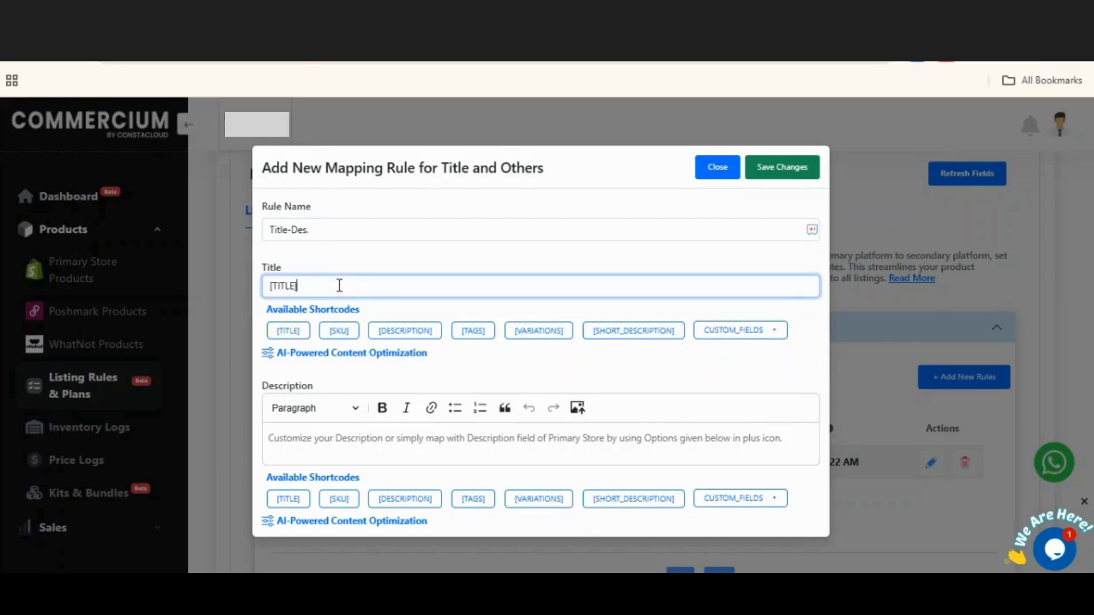
Step: Try the title's AI-Powered Content Optimization options: enable Rephrasing, view the translation languages, and leave Remove HTML and translation off
click(340, 354)
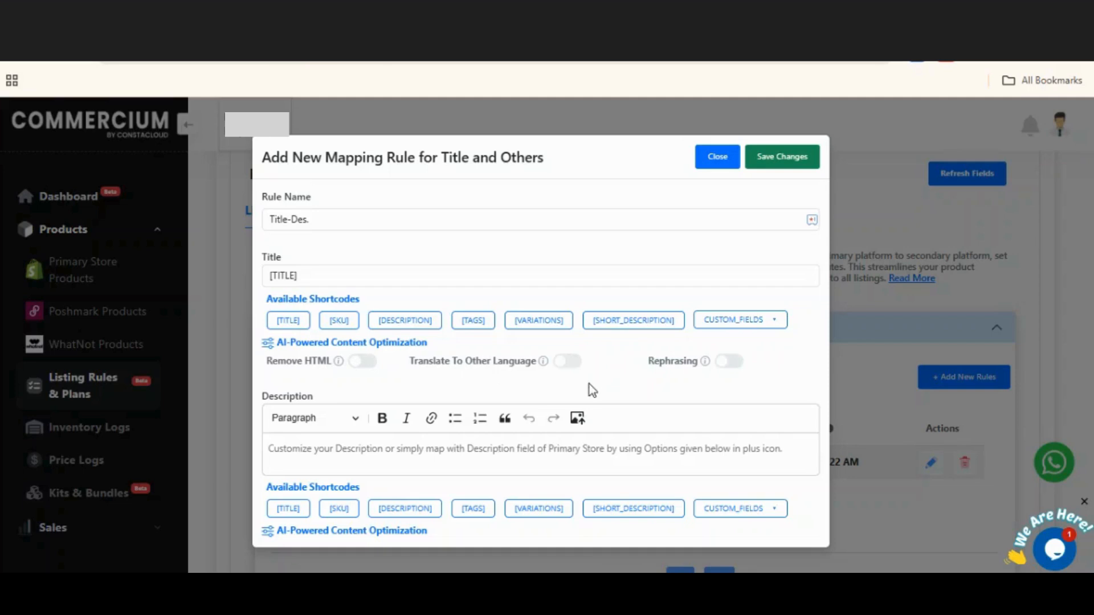
click(721, 363)
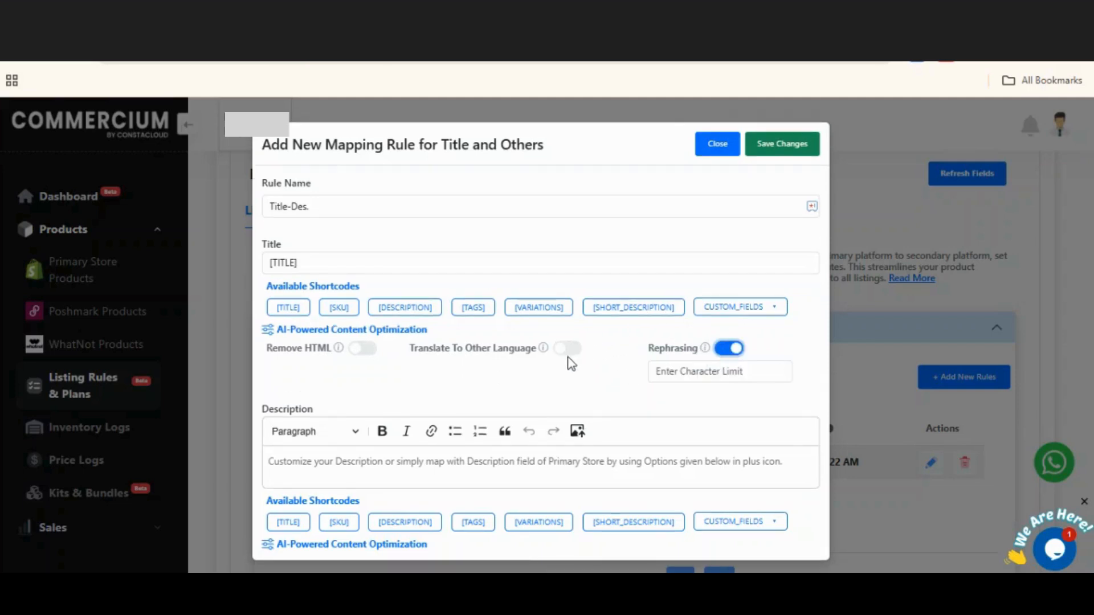
click(568, 353)
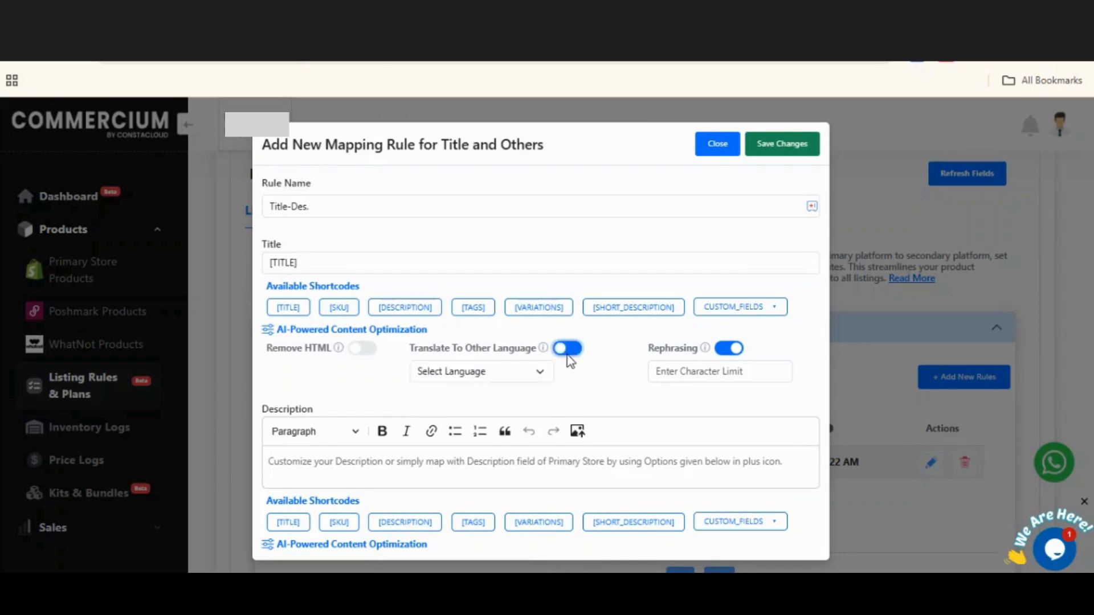
click(496, 372)
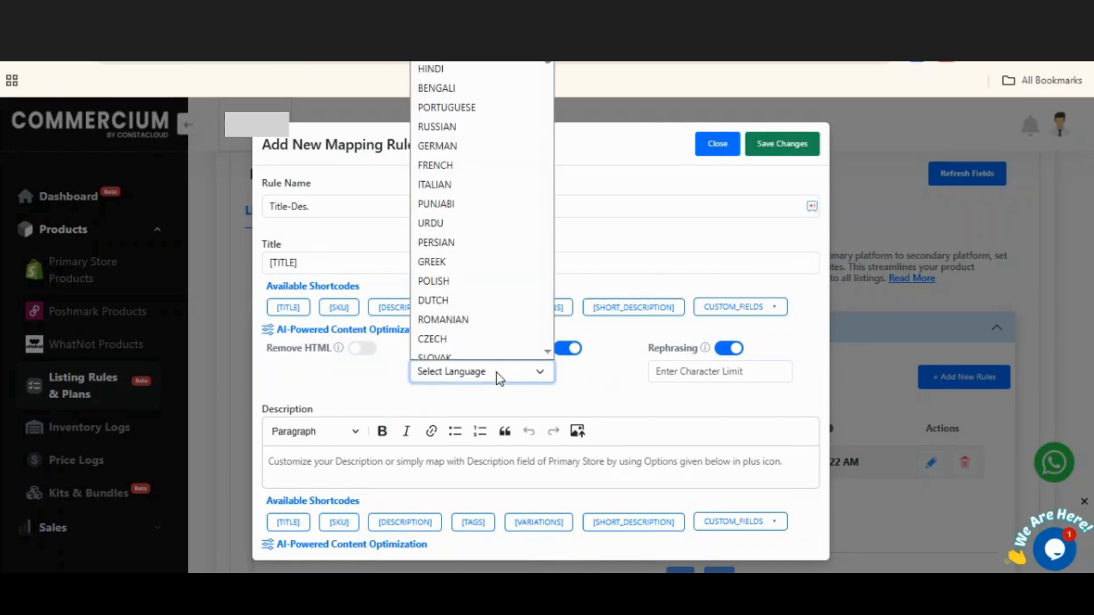
click(496, 373)
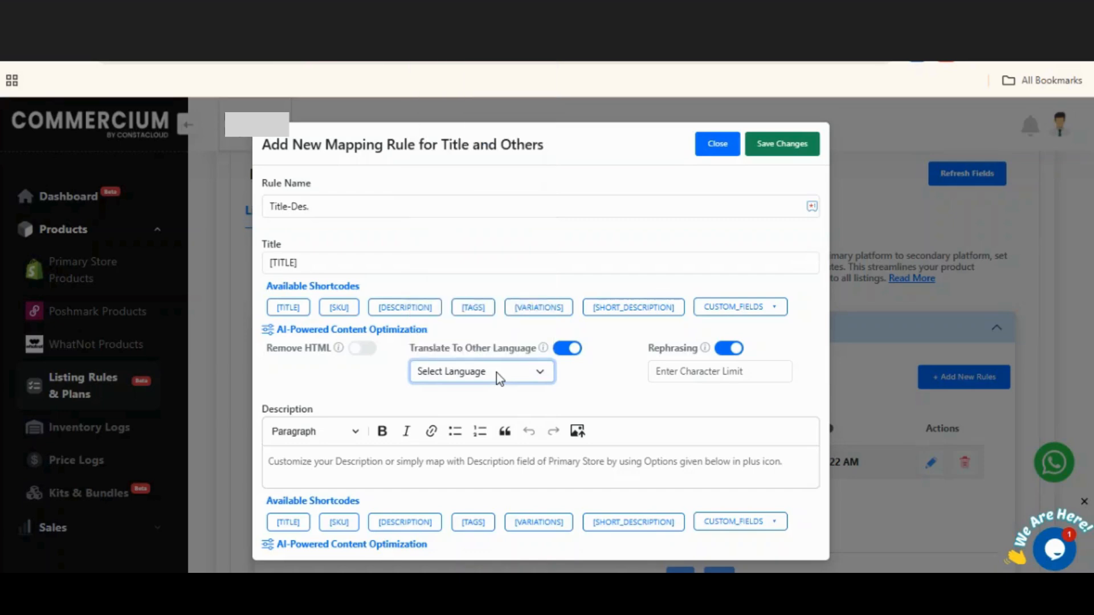
click(364, 349)
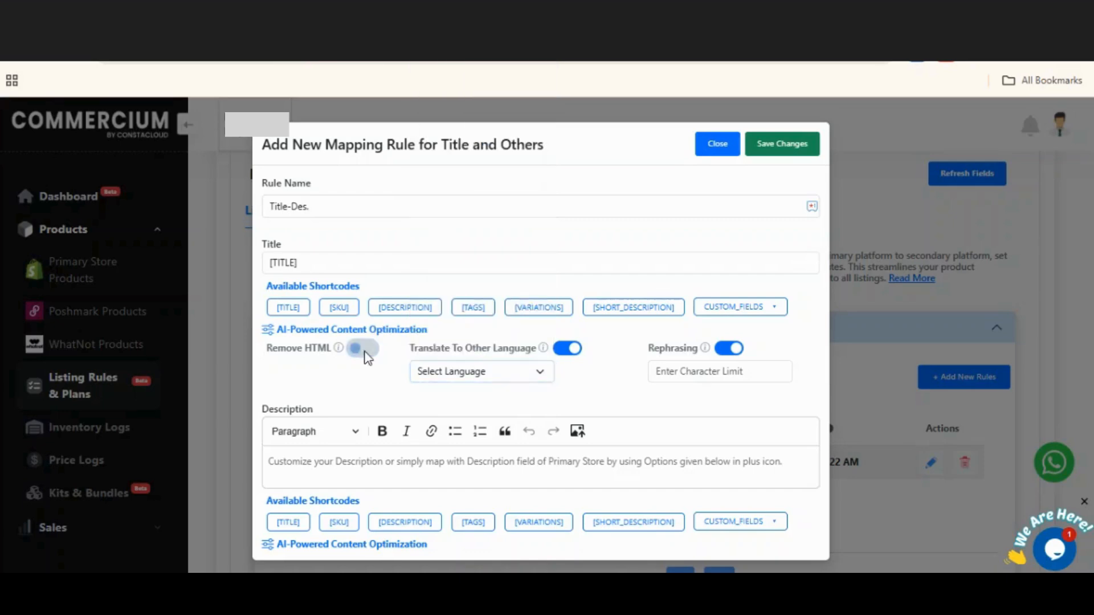
click(362, 349)
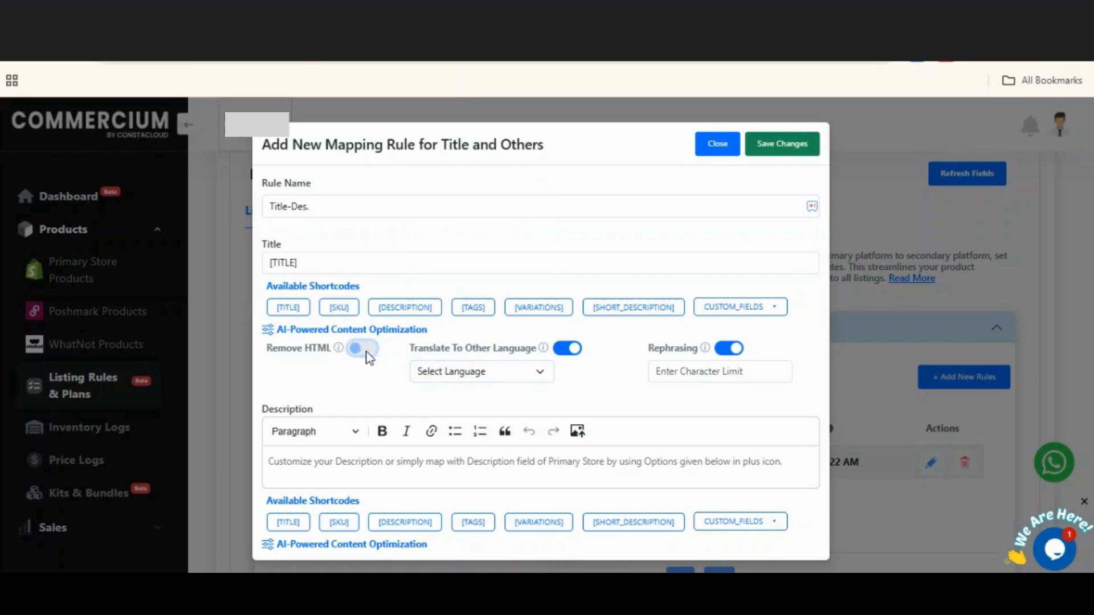
click(570, 349)
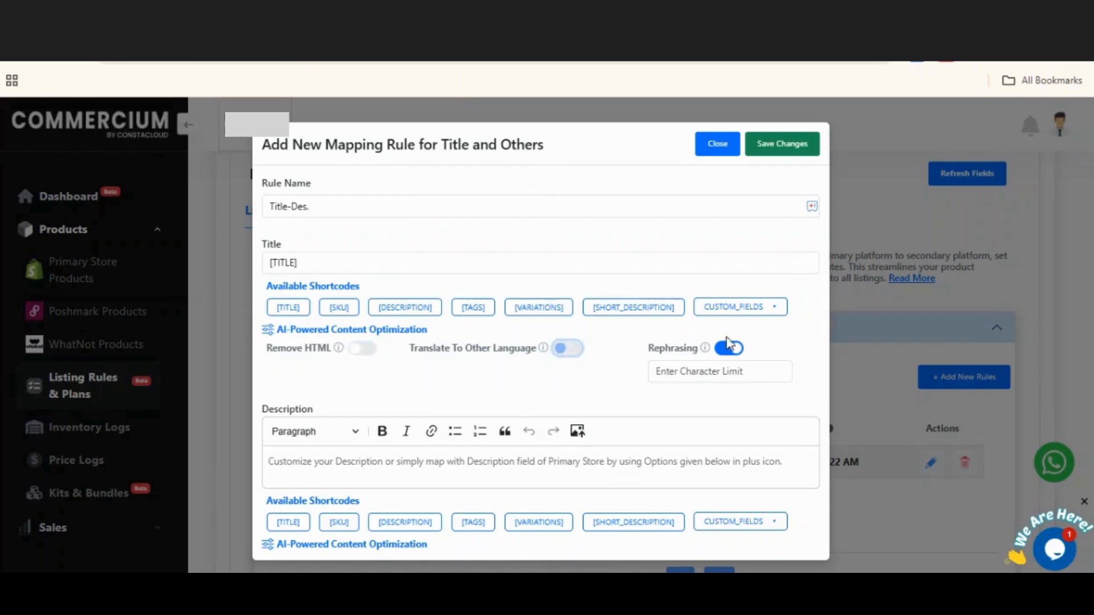
Step: Try a rephrasing limit of 1000 characters for the title, clear it and turn Rephrasing off
click(669, 371)
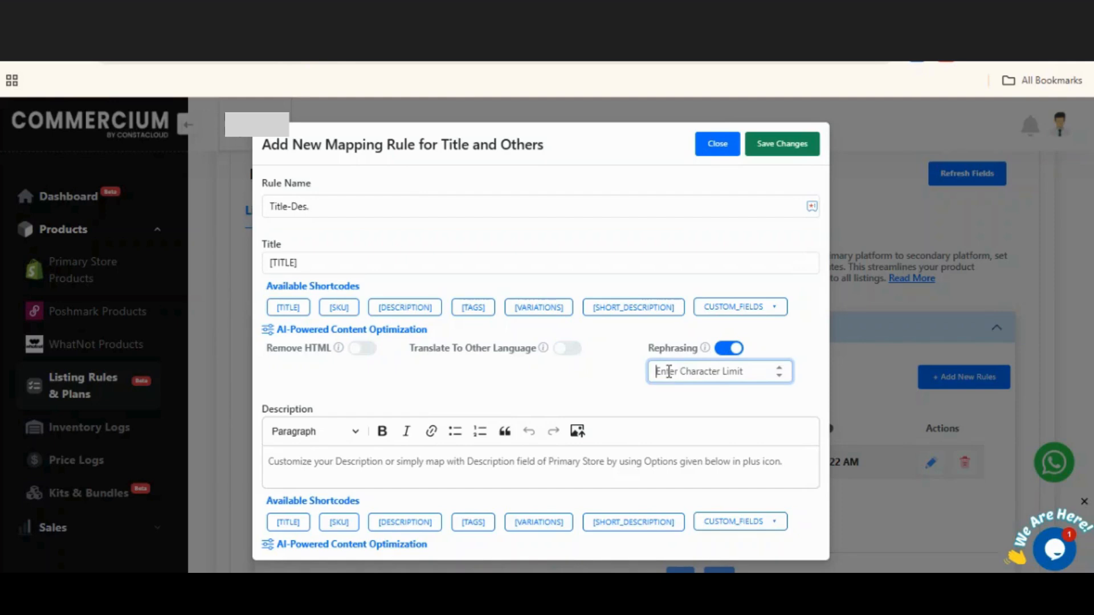
text(1000)
key(BackSpace)
key(BackSpace)
key(BackSpace)
key(BackSpace)
click(731, 349)
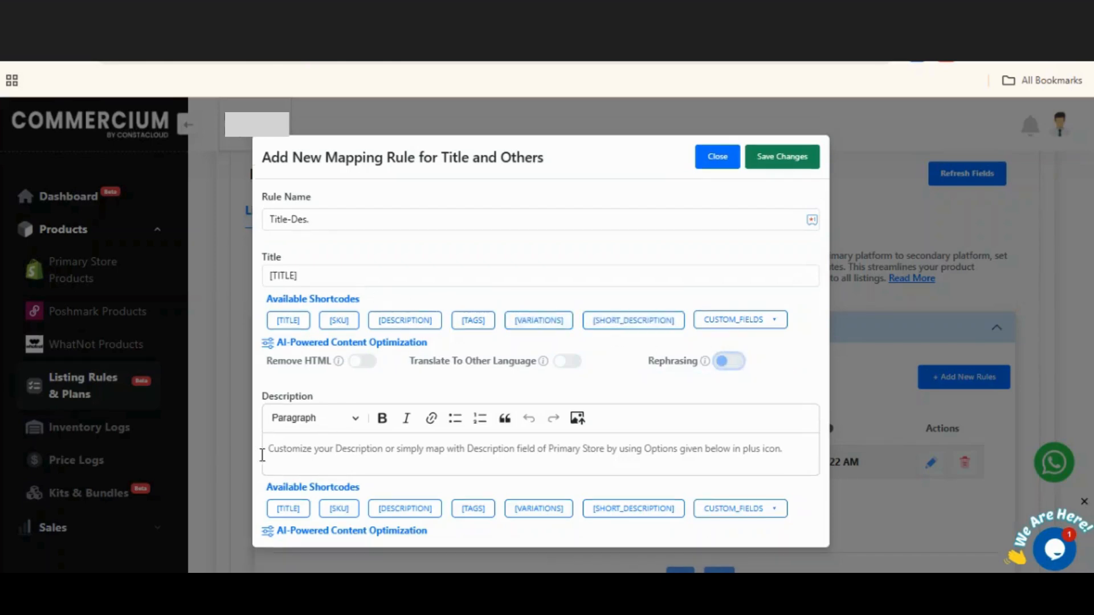
Step: Fill the mapping rule's Description with the copied [DESCRIPTION] shortcode
click(341, 471)
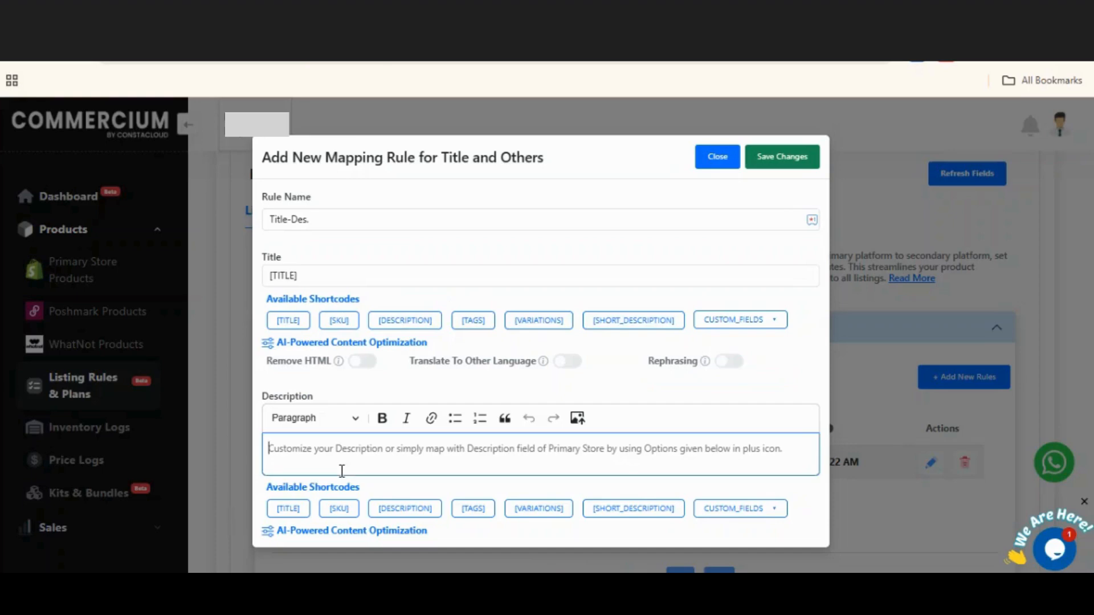
click(386, 511)
key(ctrl+v)
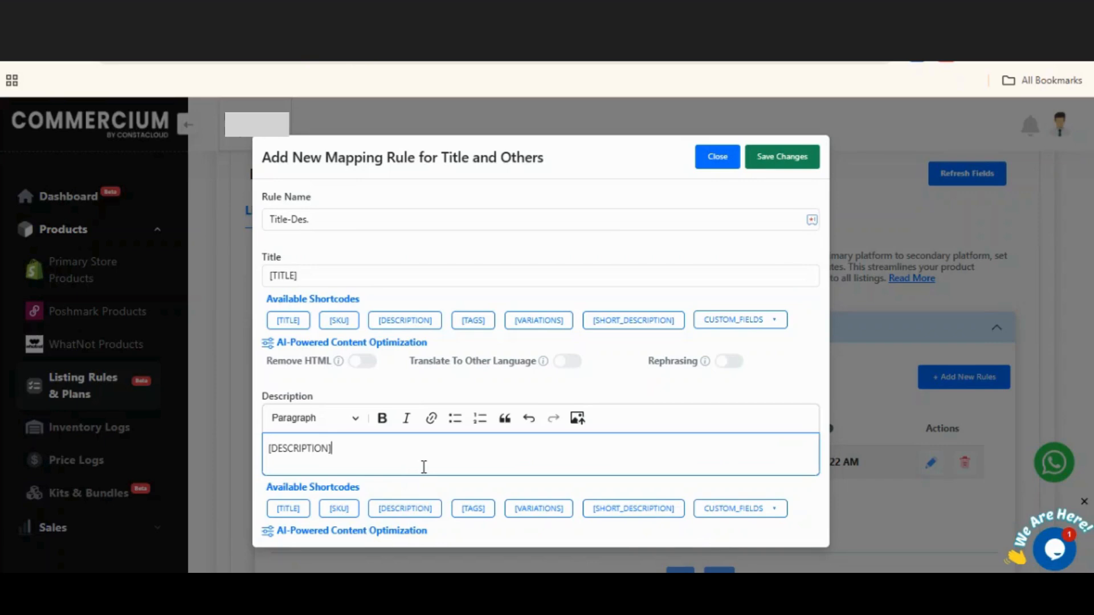
Step: Show the AI-Powered Content Optimization options for the description, revisit both mapped fields and close the rule without saving
scroll(548, 289, down, 1)
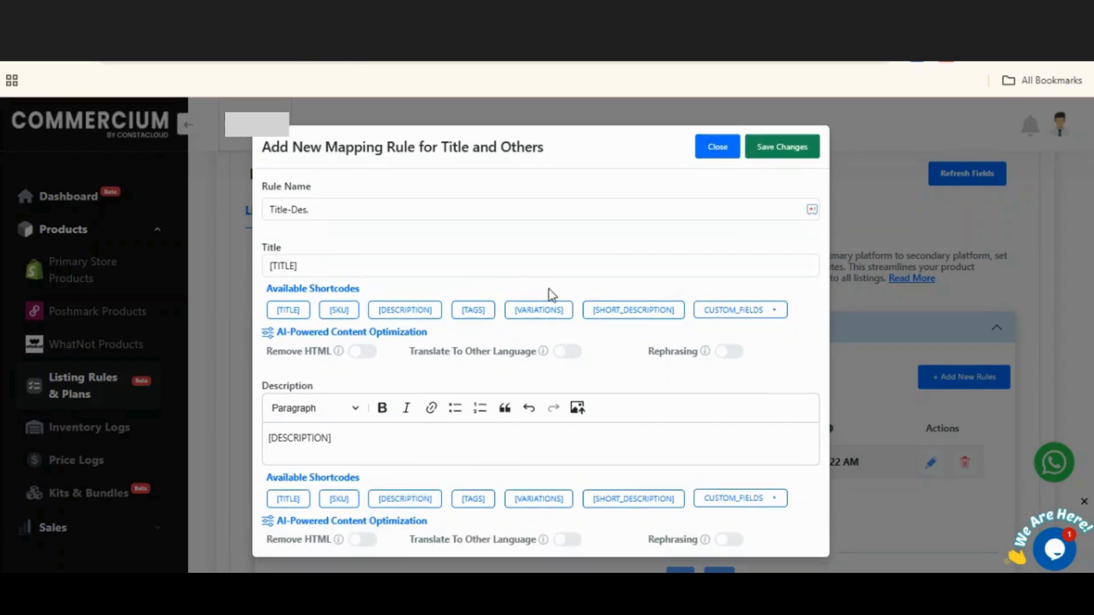
click(420, 449)
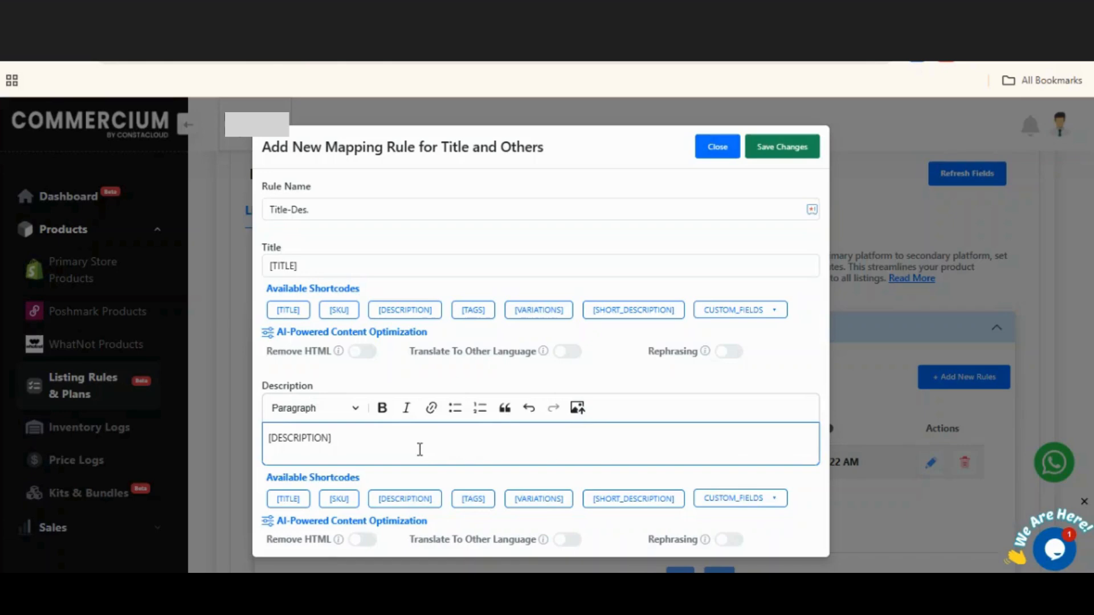
text(-)
click(386, 270)
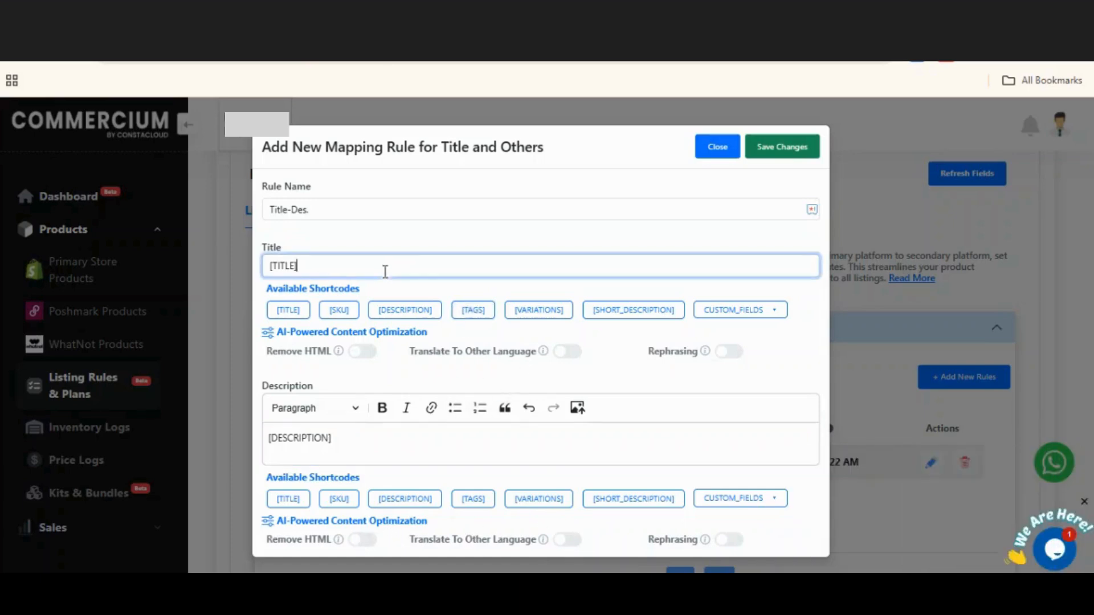
click(361, 439)
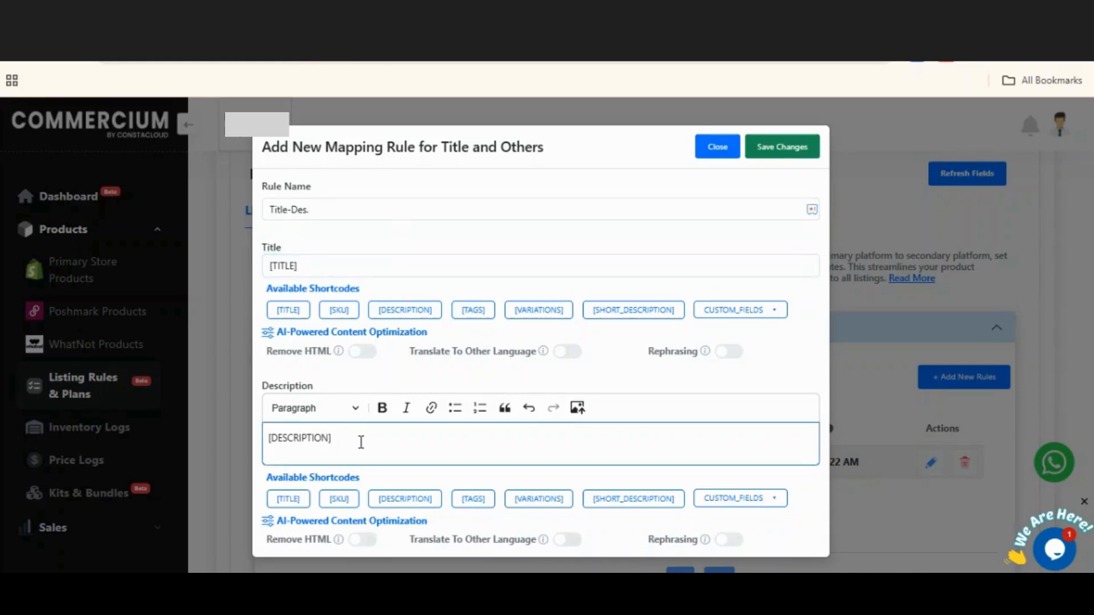
click(712, 157)
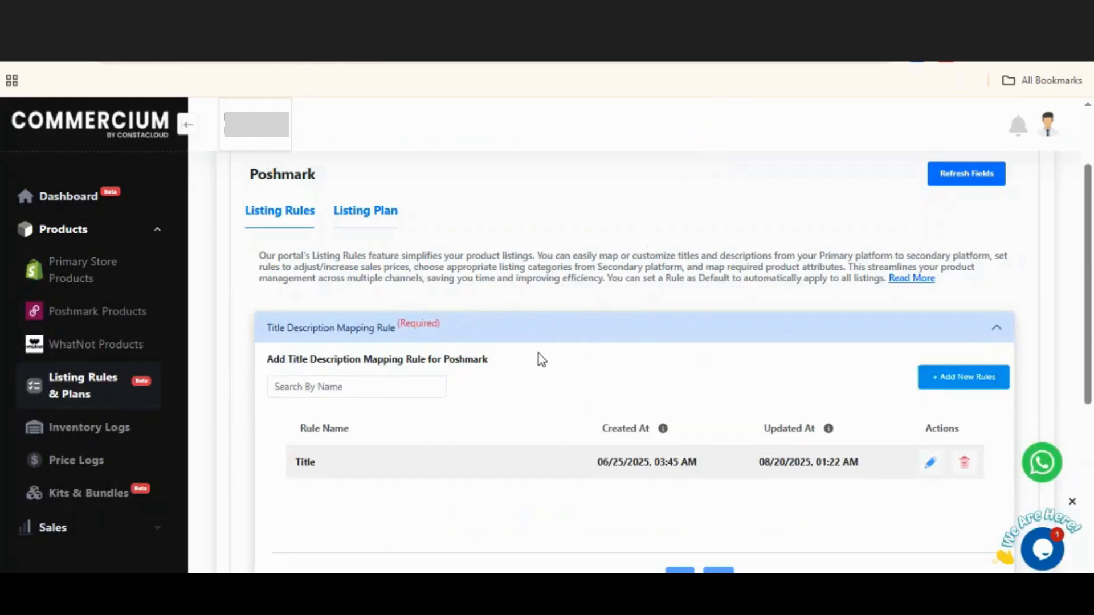
Step: Start a new Price Modifier Rule for Poshmark with a price adjustment of Increase by 10 Percent
click(539, 339)
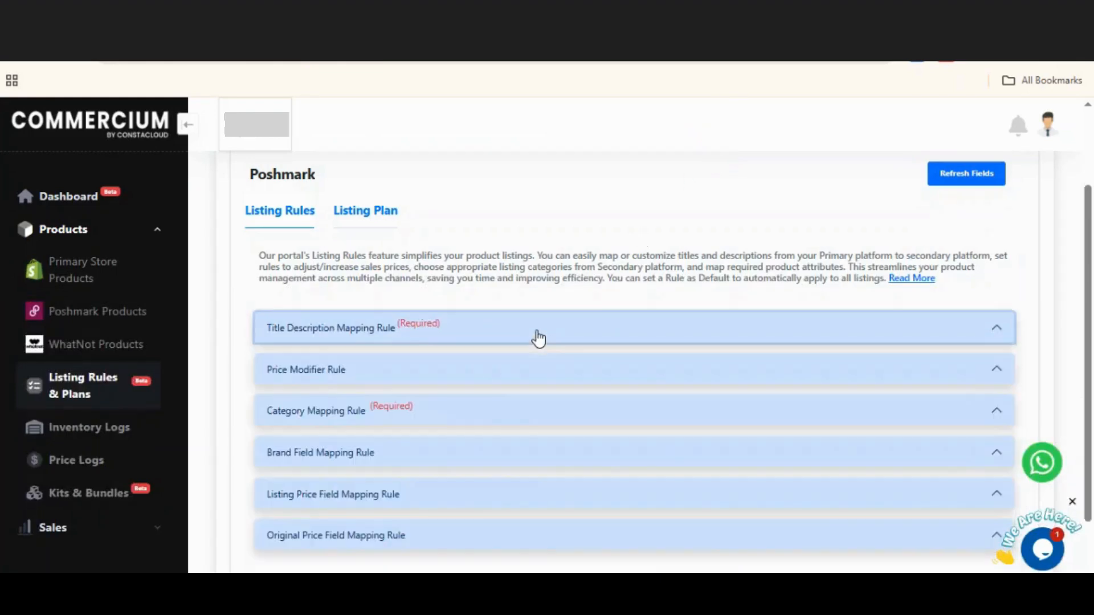
click(486, 374)
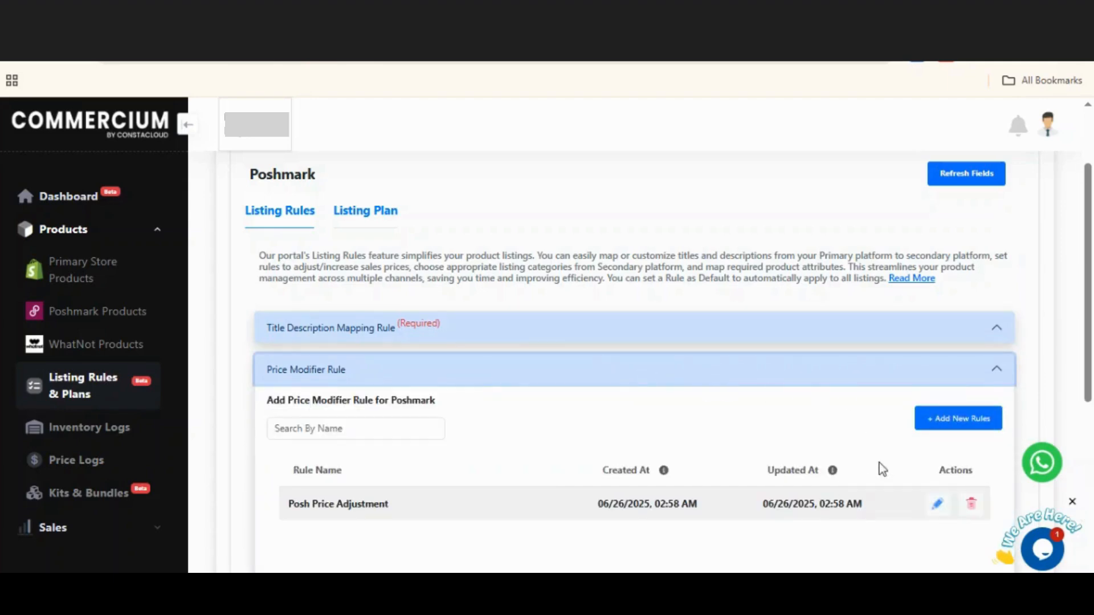
click(944, 422)
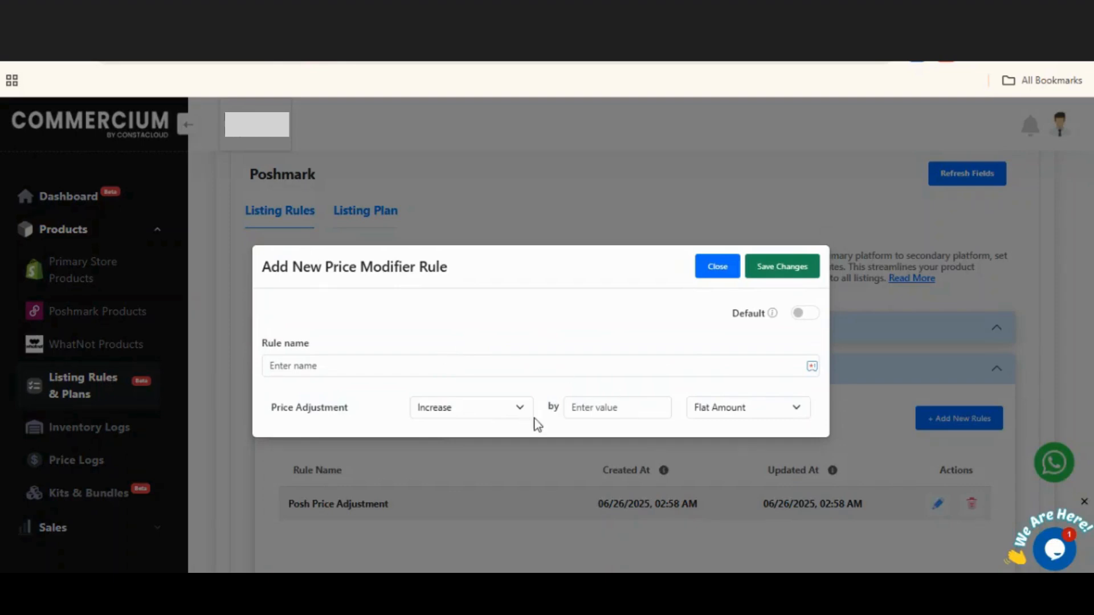
click(502, 409)
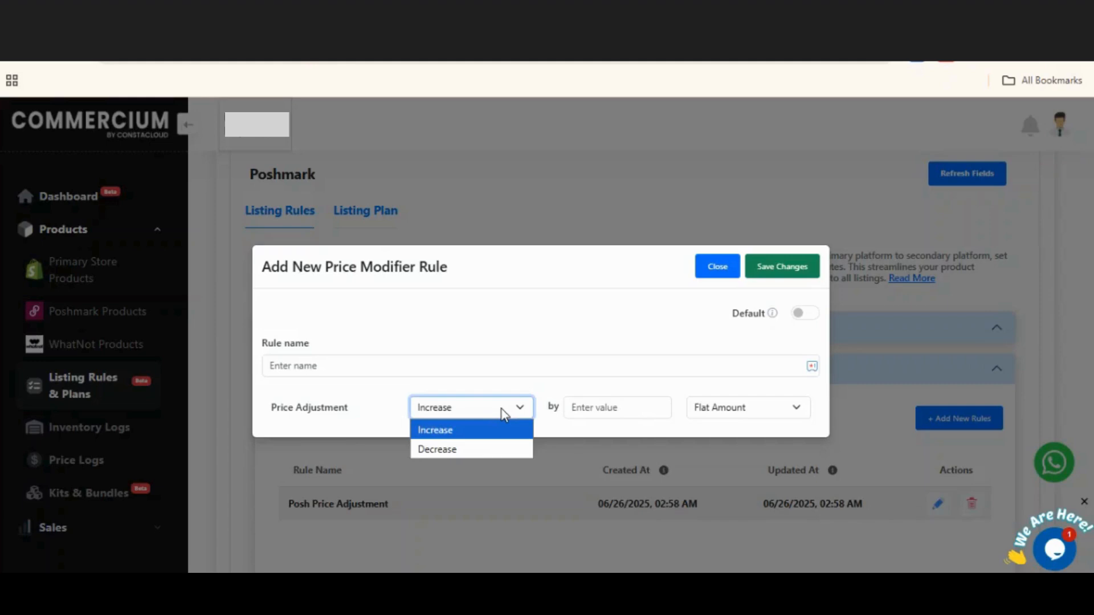
click(605, 417)
click(609, 416)
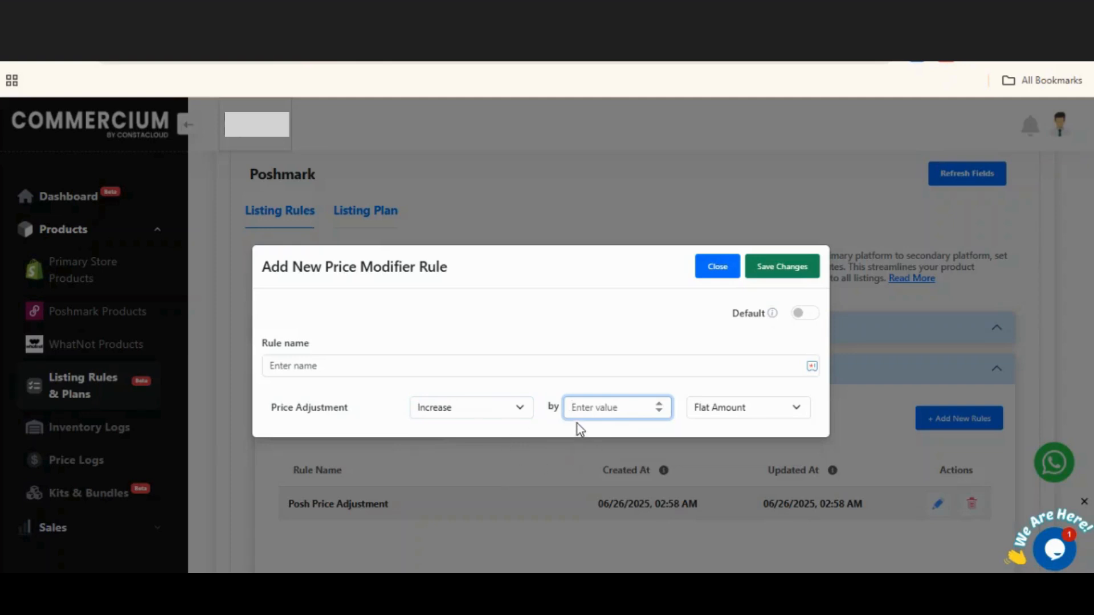
text(10)
click(698, 408)
click(697, 447)
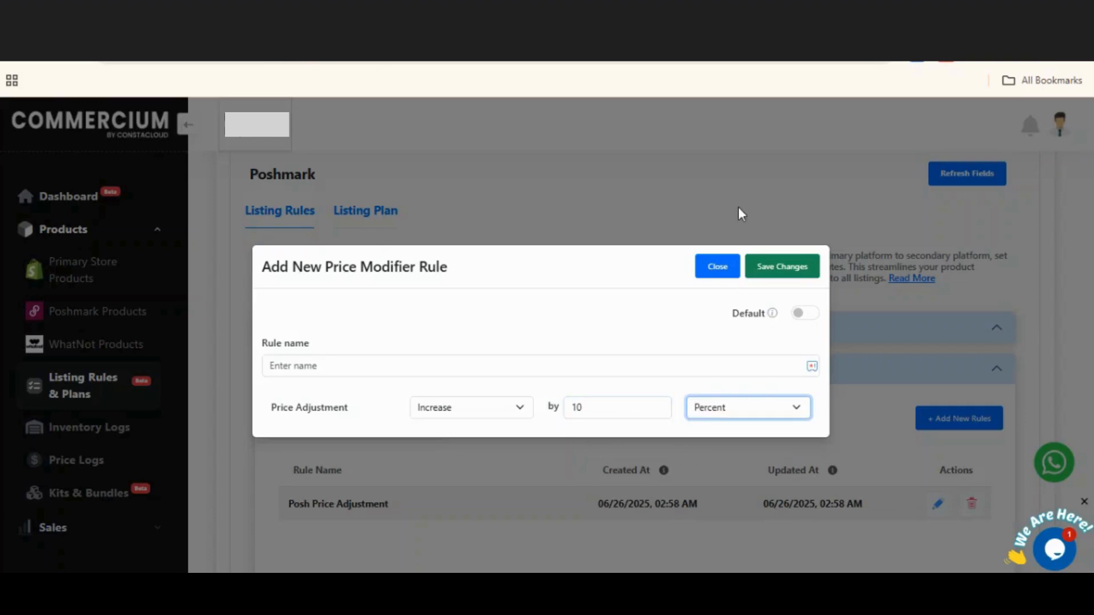
Step: Close the new Price Modifier Rule without saving, expand the Category Mapping Rule section and review its existing rules
click(718, 268)
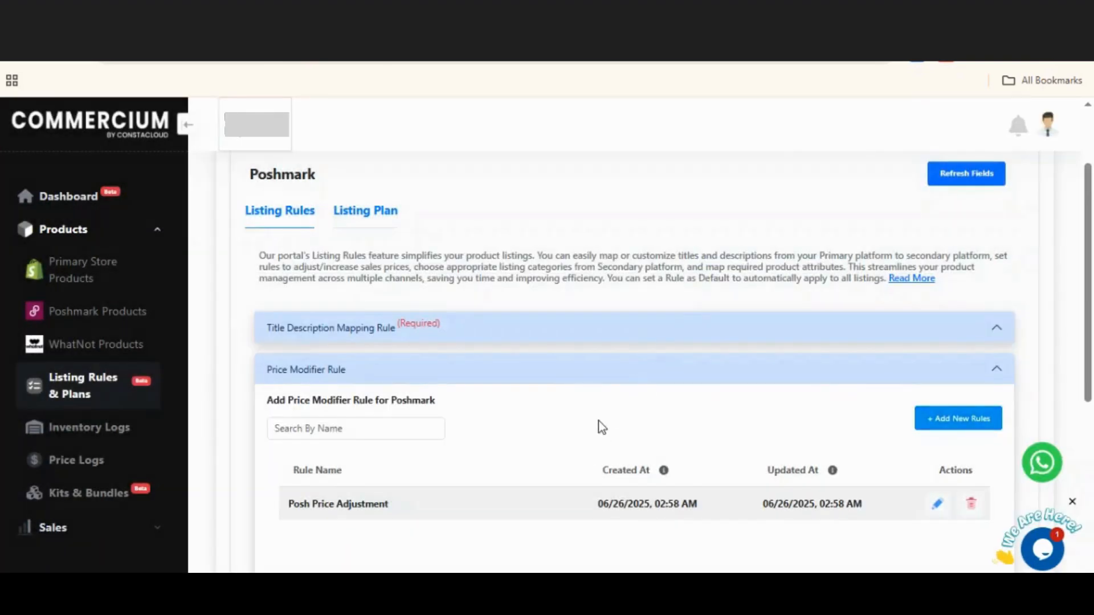
scroll(599, 419, down, 3)
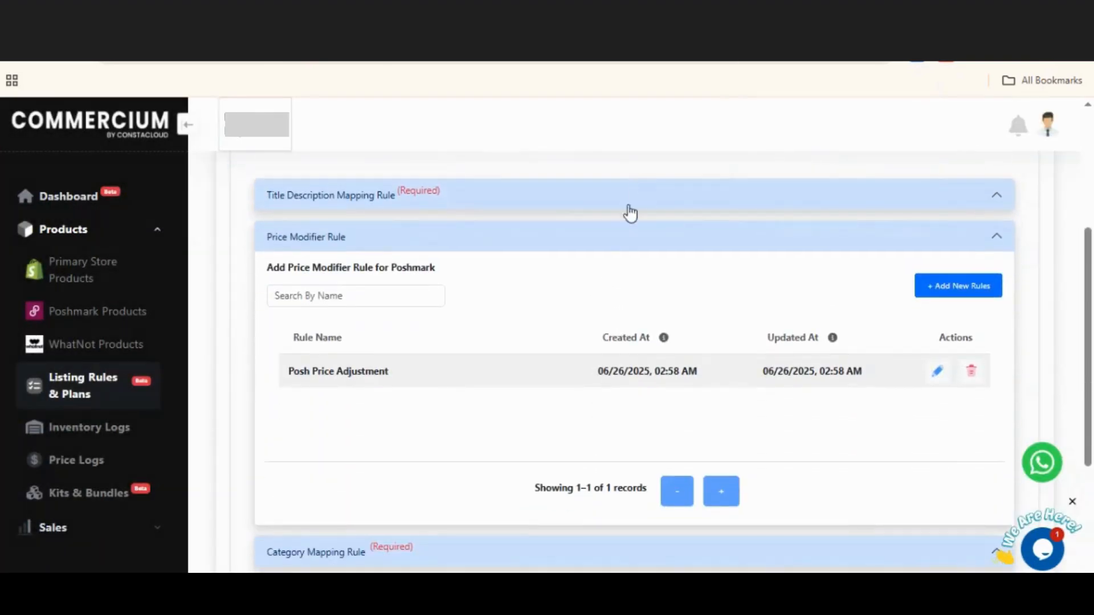
click(471, 553)
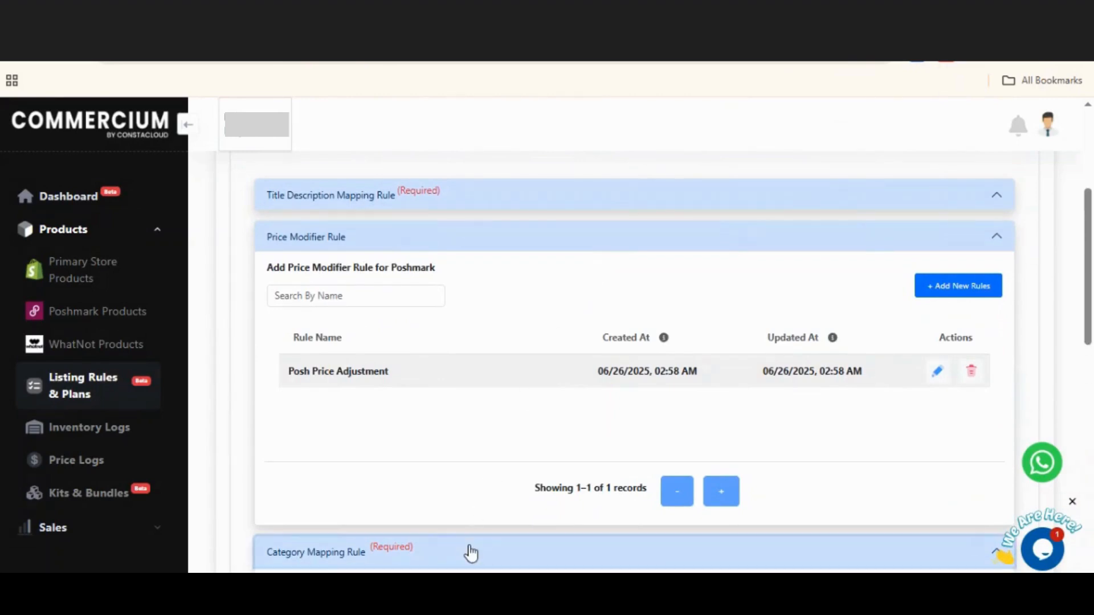
scroll(596, 427, down, 3)
scroll(676, 438, down, 3)
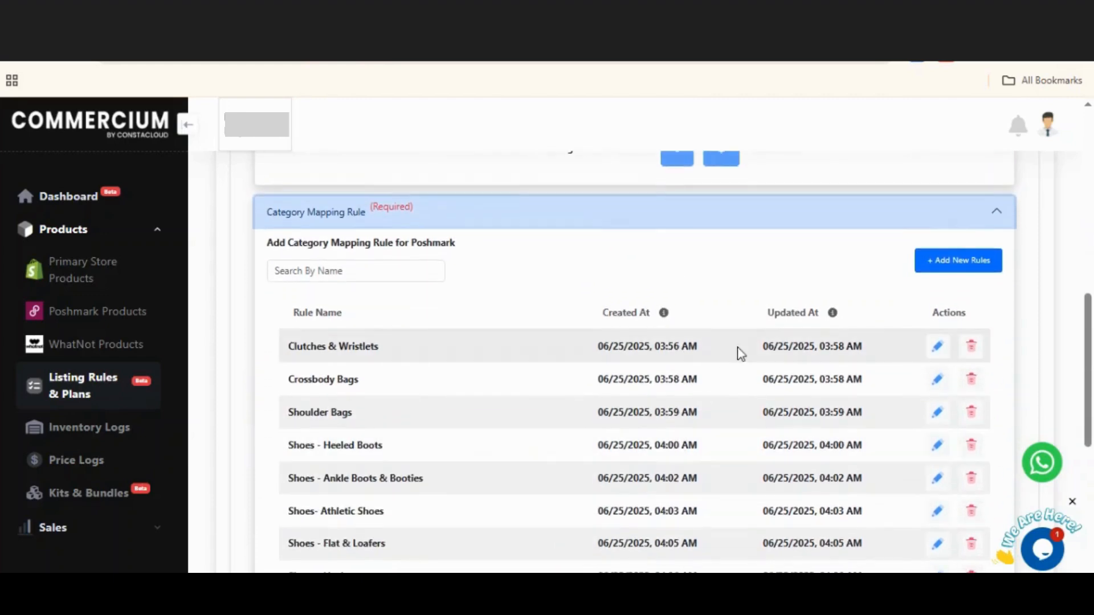
scroll(545, 394, down, 2)
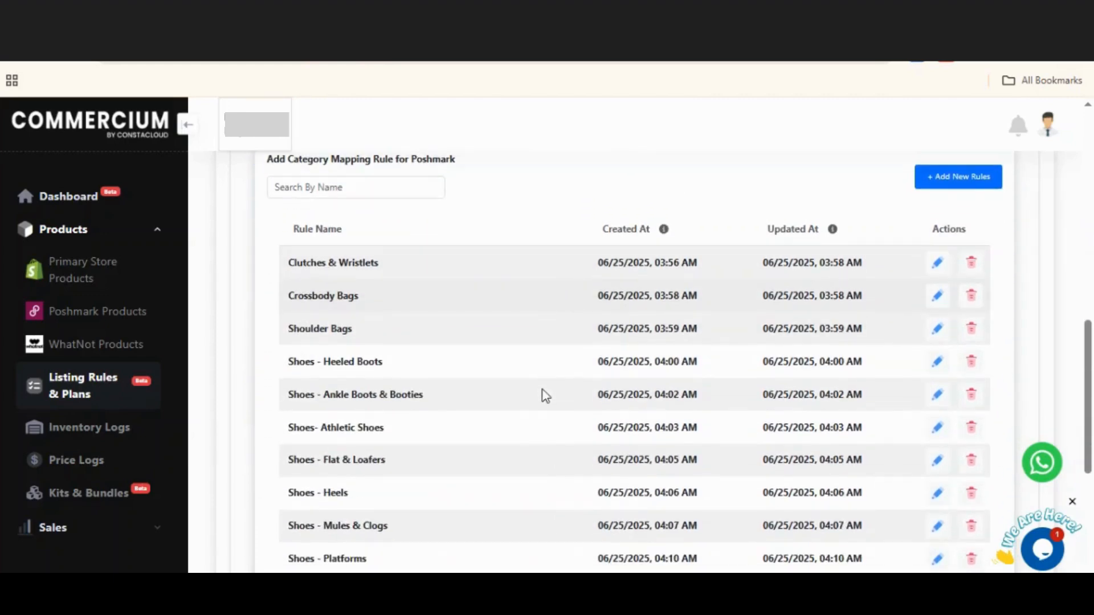
scroll(544, 394, down, 1)
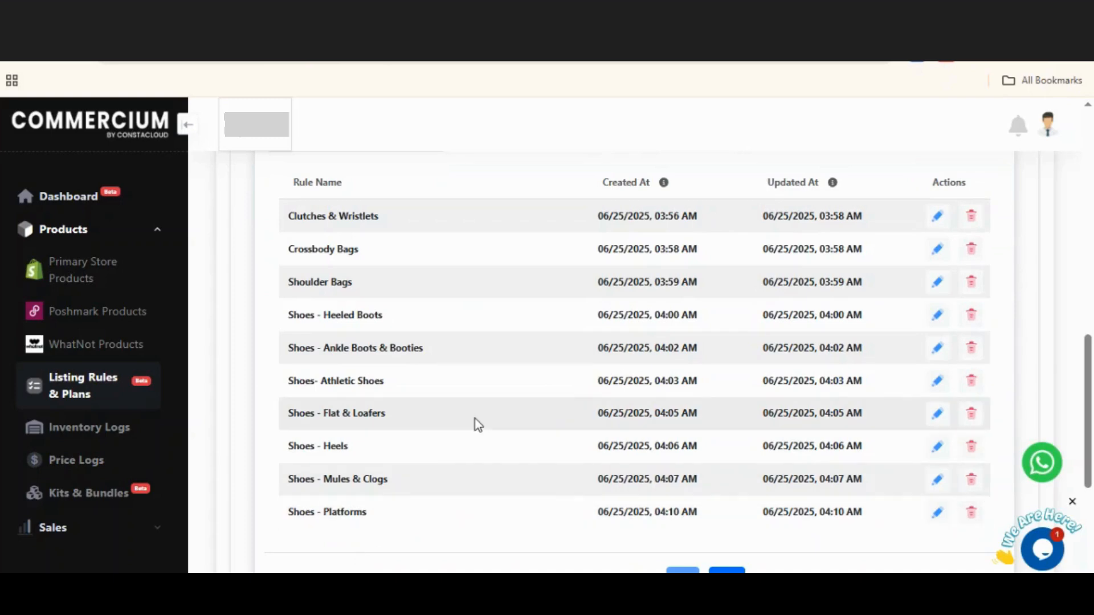
scroll(490, 349, up, 3)
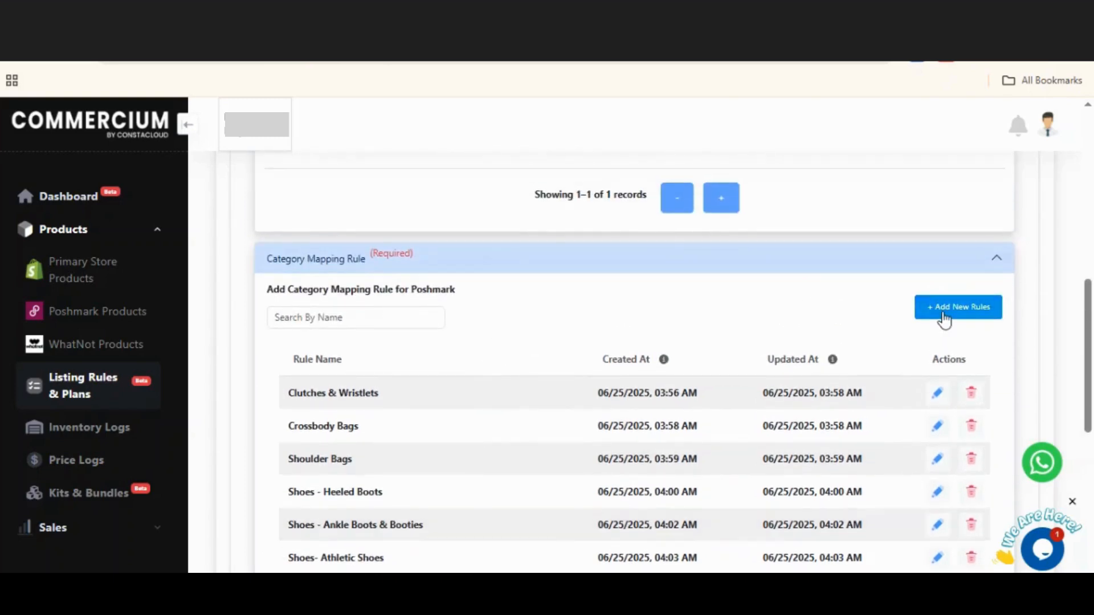
Step: Start a new category mapping with parent category Women and sub categories Dresses and Midi, and bring up its attributes
click(943, 314)
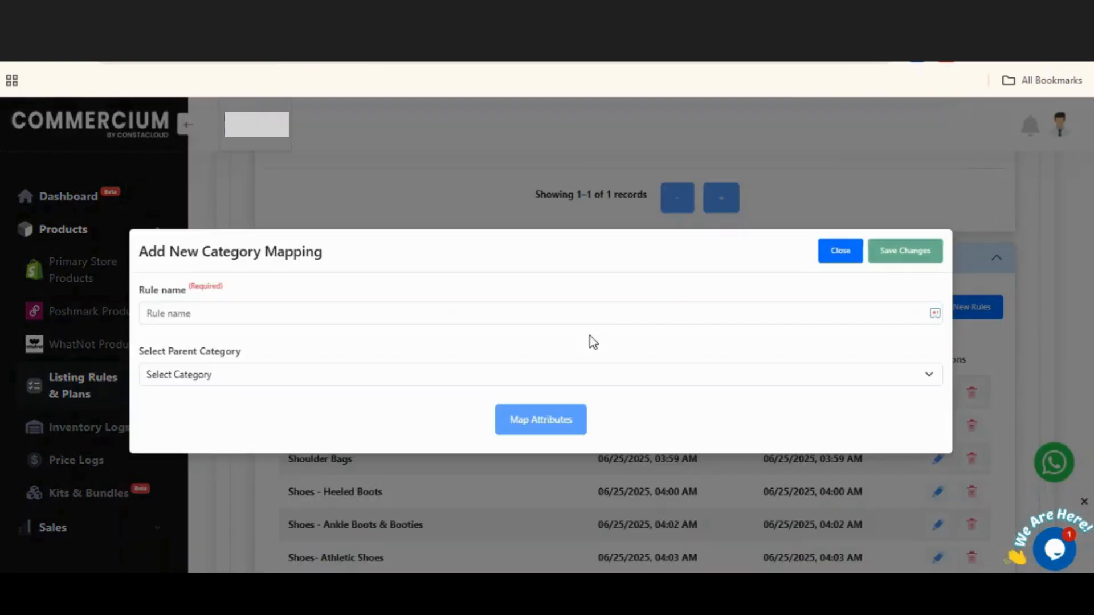
click(442, 380)
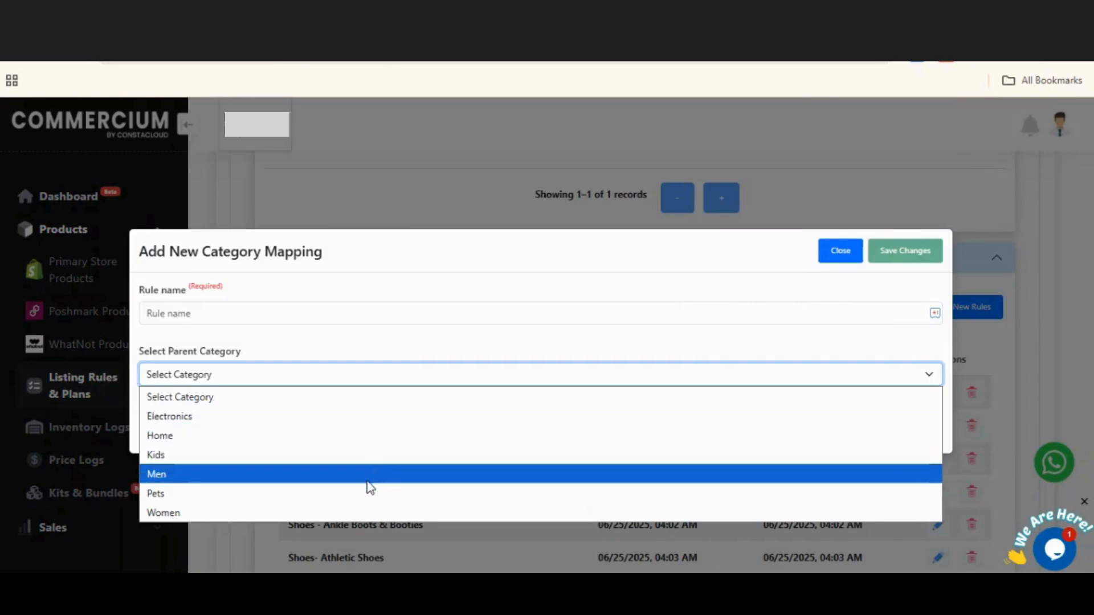
click(350, 513)
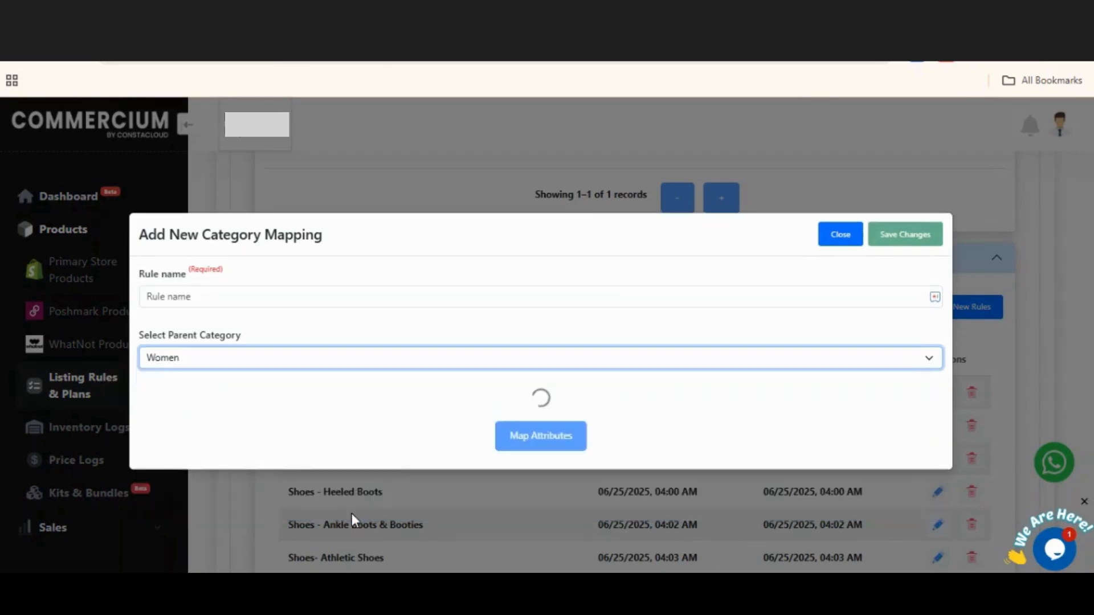
click(388, 413)
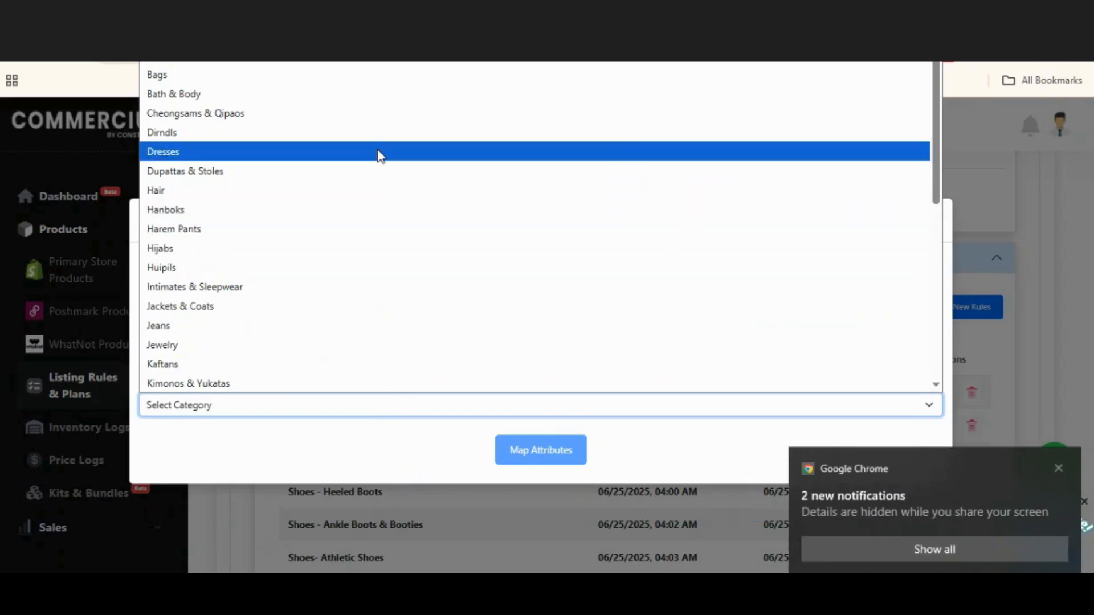
click(379, 154)
click(322, 444)
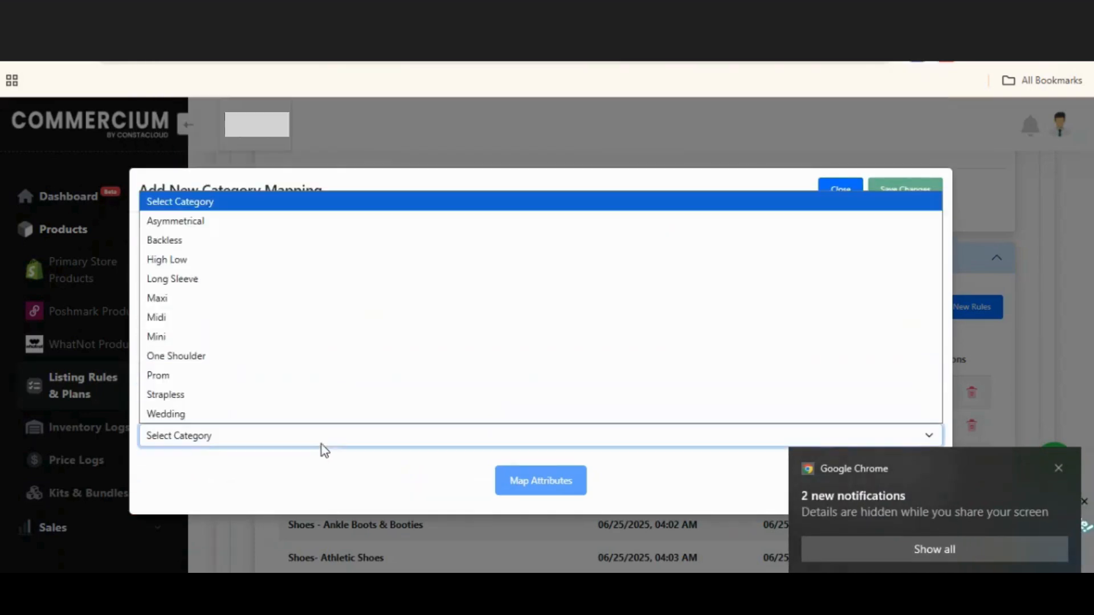
click(320, 327)
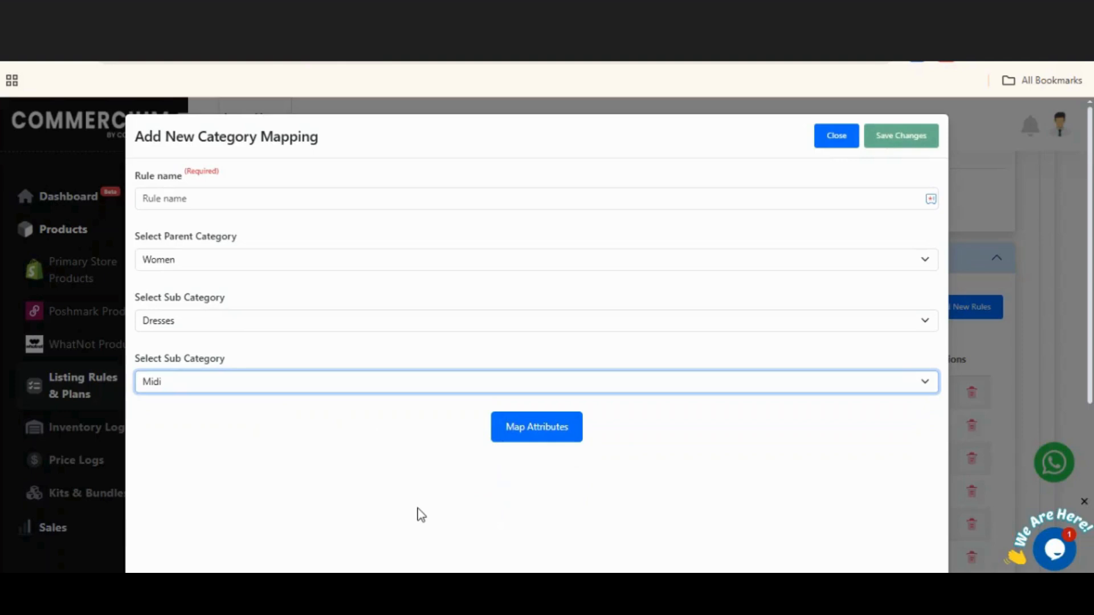
scroll(408, 459, down, 1)
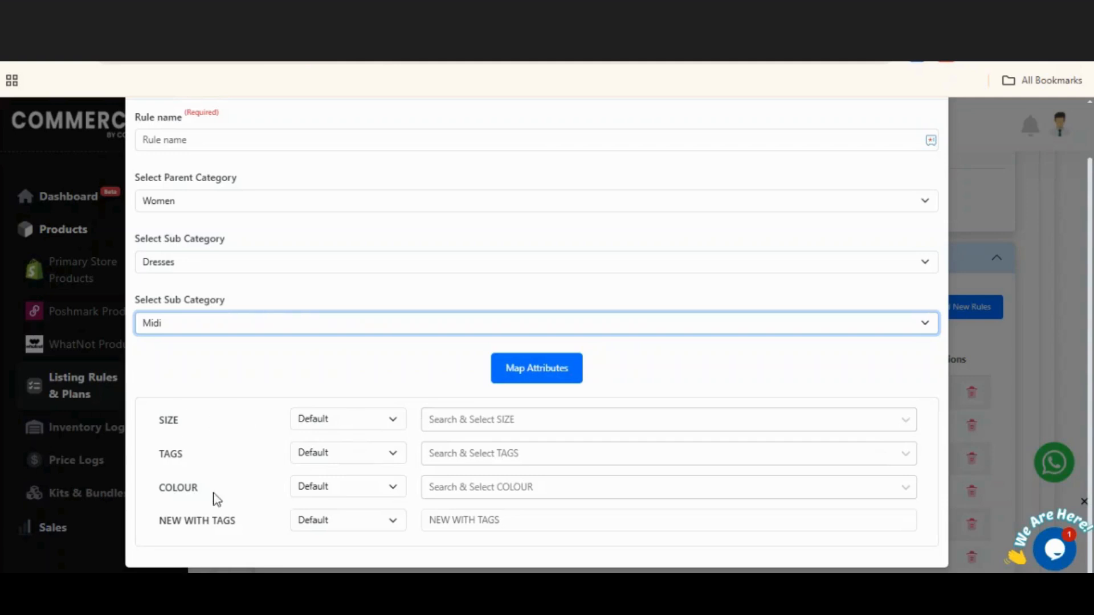
Step: Try 70s as the default value for the TAGS attribute twice, removing it each time
drag(189, 457, 152, 454)
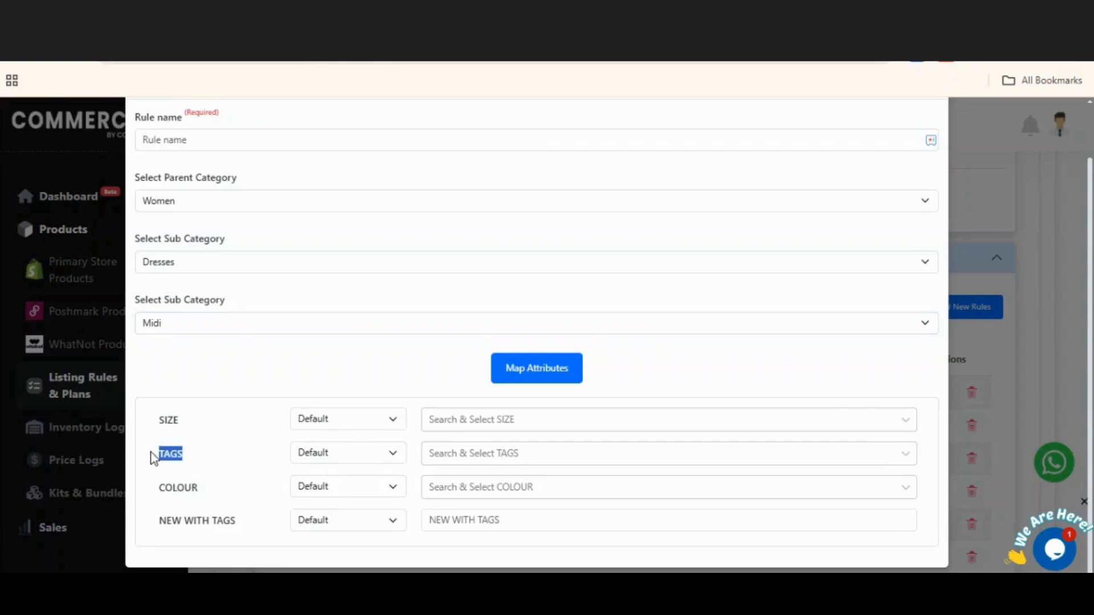
click(241, 457)
click(449, 453)
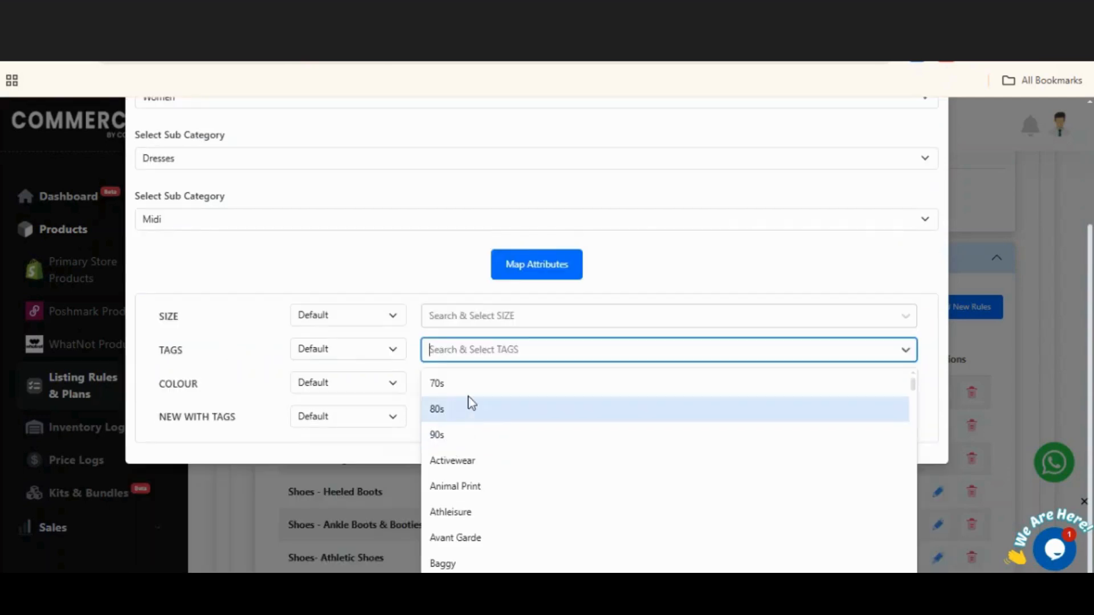
click(500, 392)
click(317, 268)
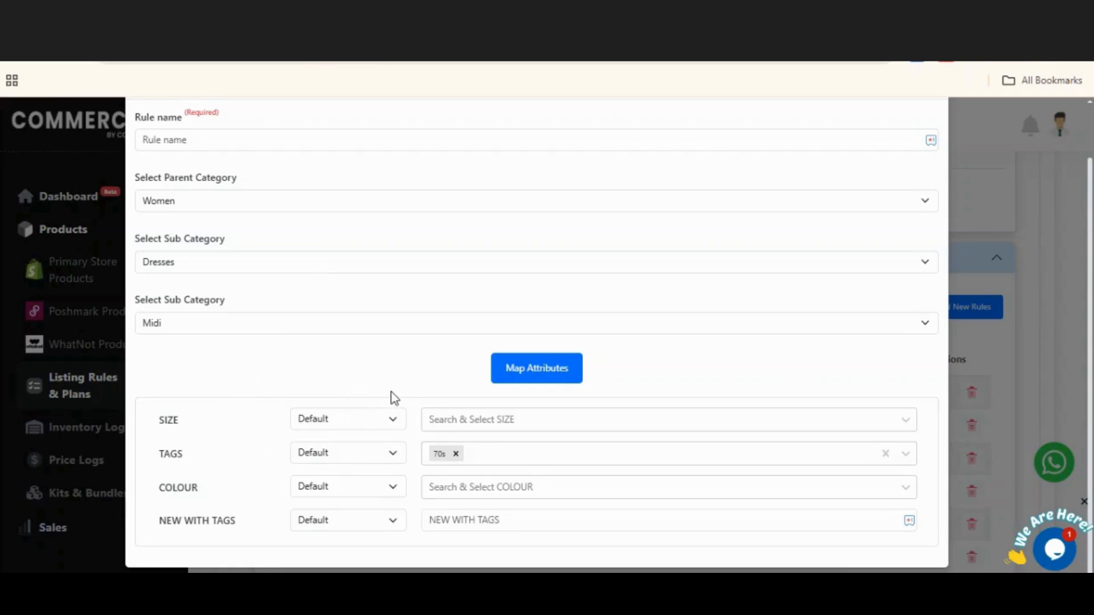
click(456, 453)
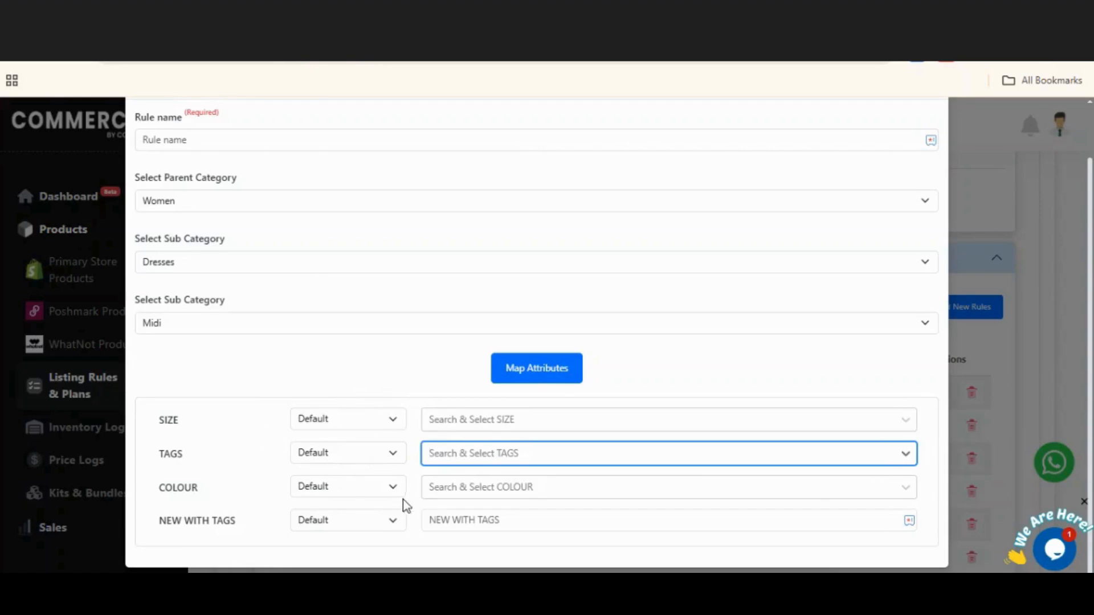
click(504, 460)
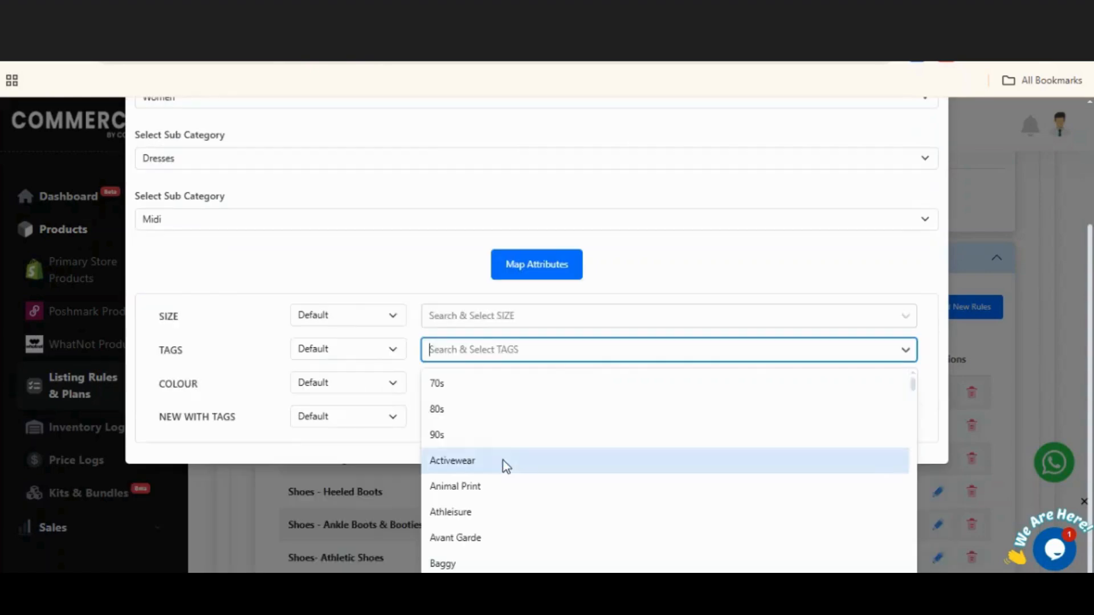
click(505, 378)
click(255, 342)
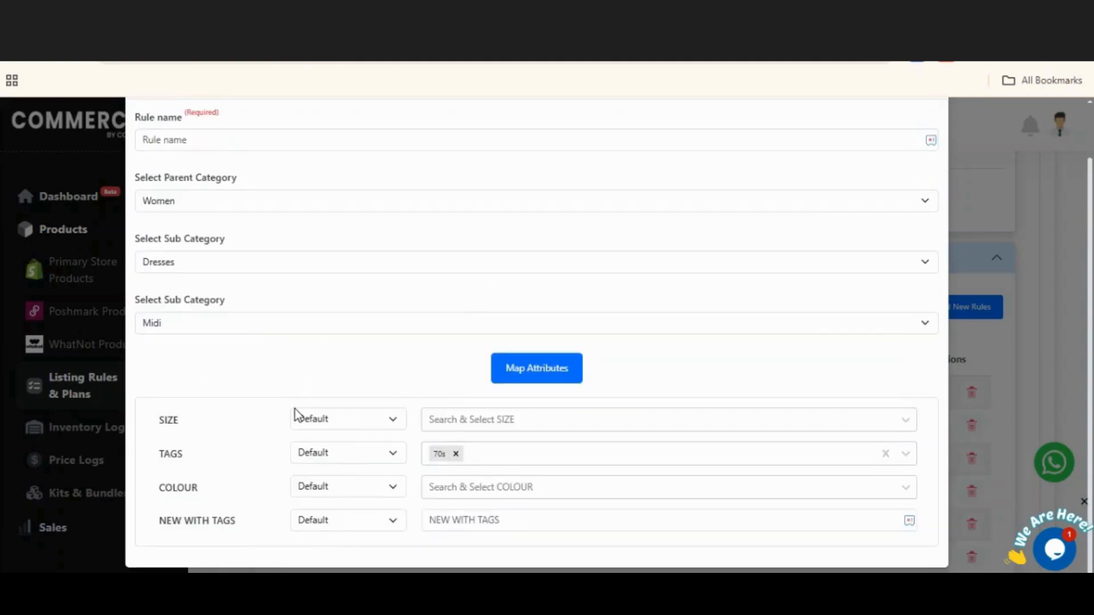
click(455, 454)
Step: Set the SIZE attribute's source to Native Field and look through the fields it can be mapped to
click(347, 429)
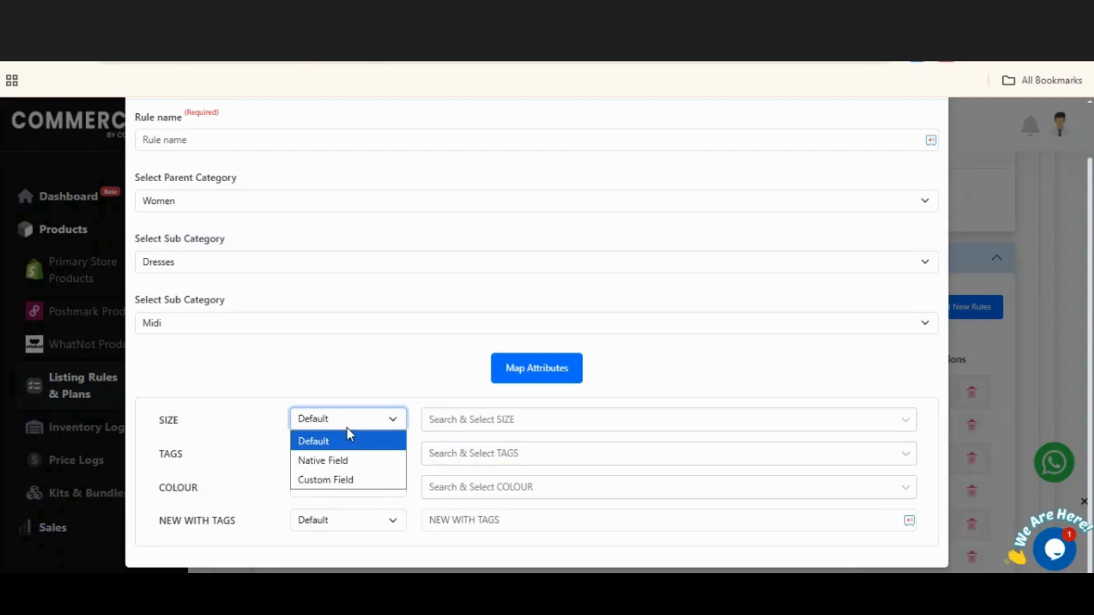
click(337, 461)
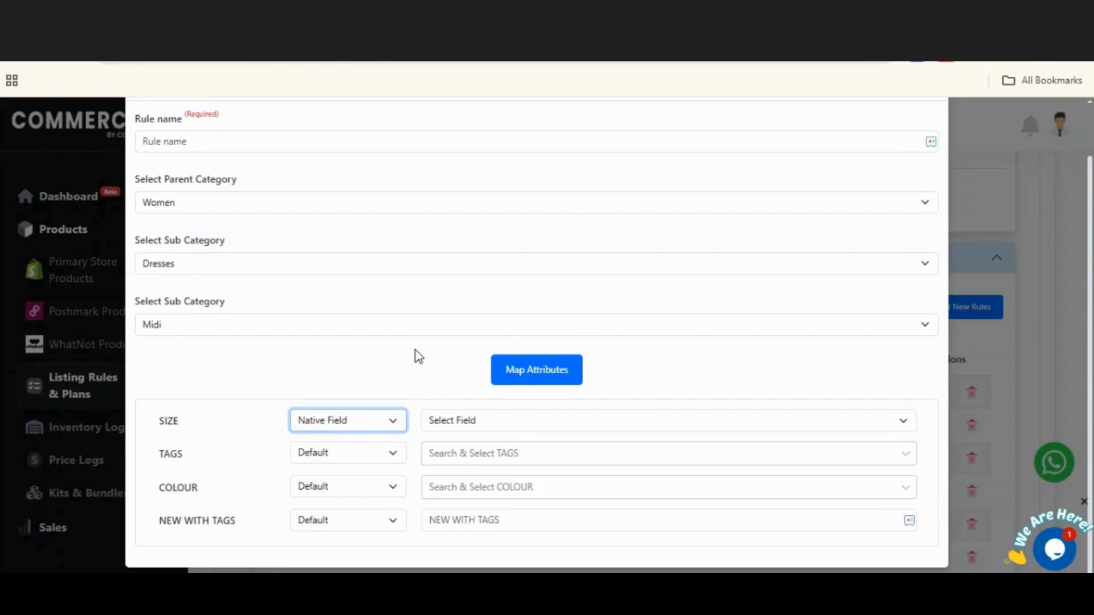
click(458, 423)
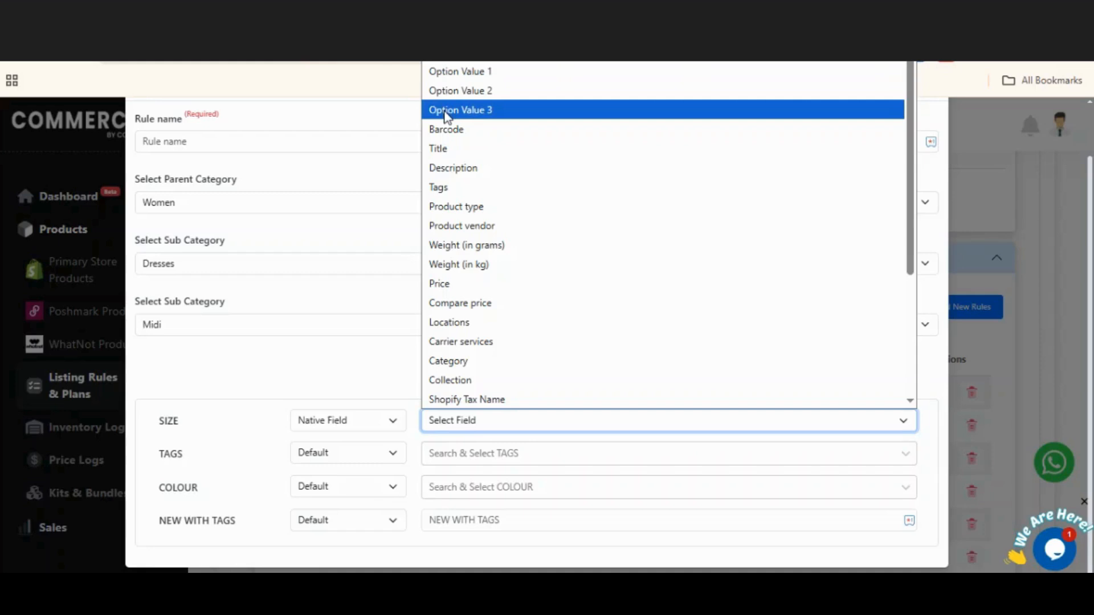
click(346, 318)
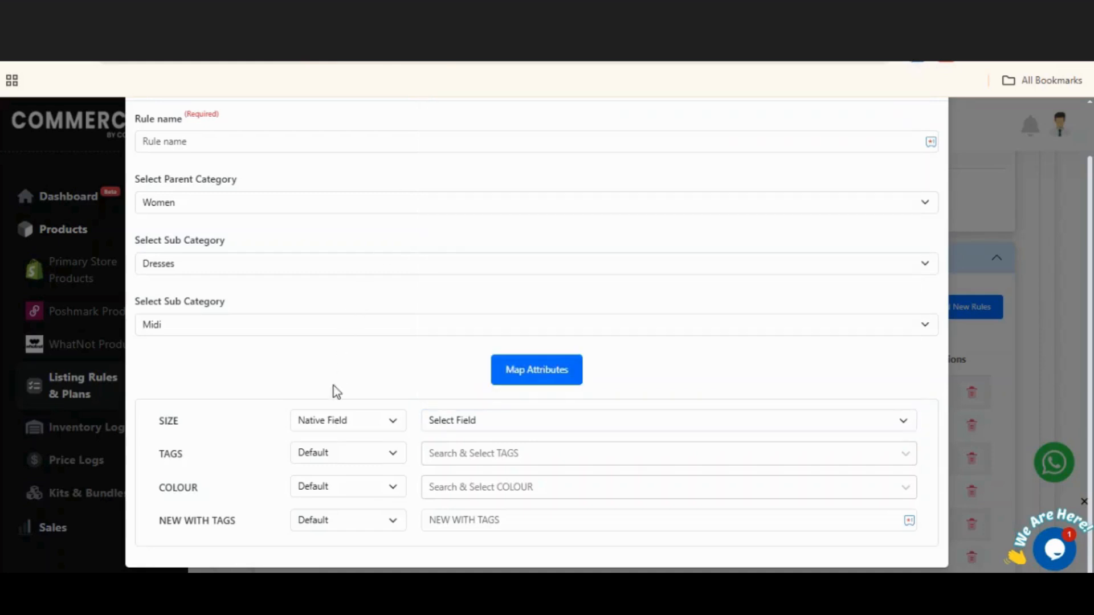
Step: Switch the SIZE attribute's source to Custom Field, browse its available fields and close the category mapping without saving
click(315, 419)
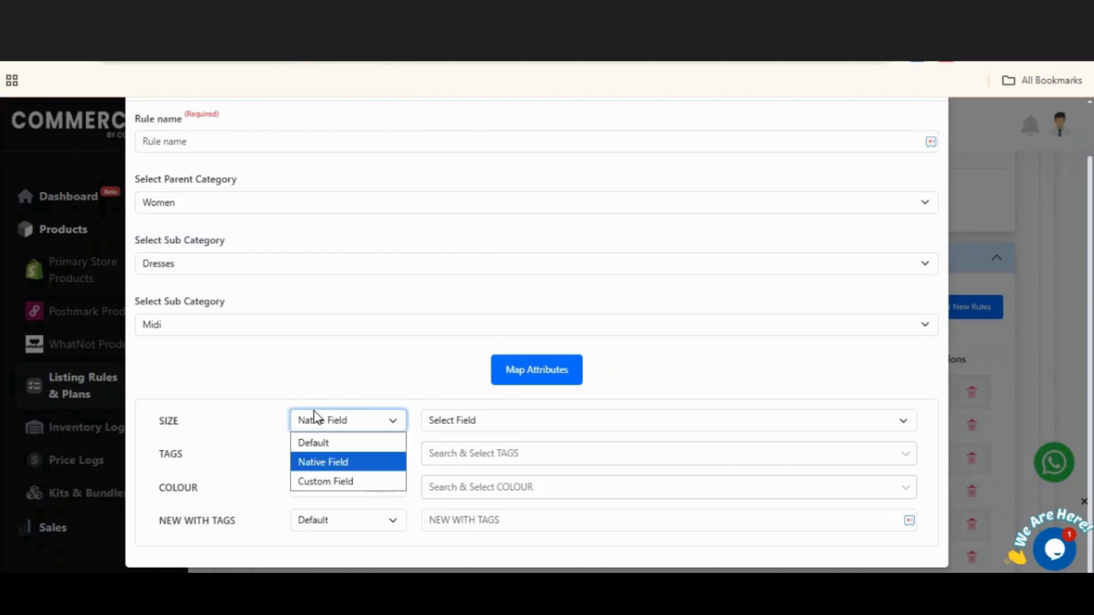
click(313, 483)
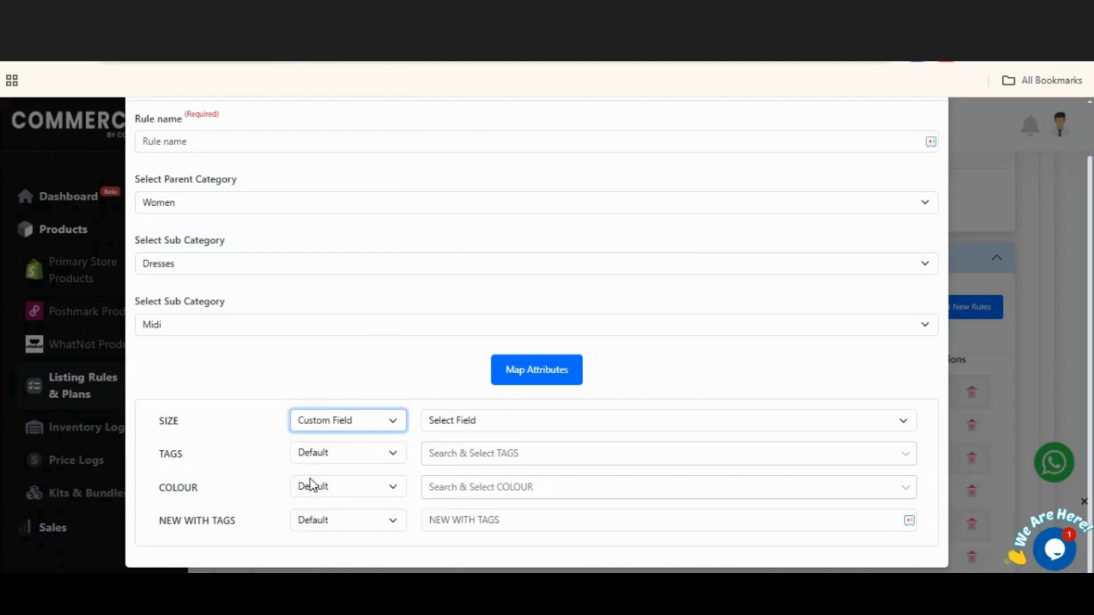
click(455, 423)
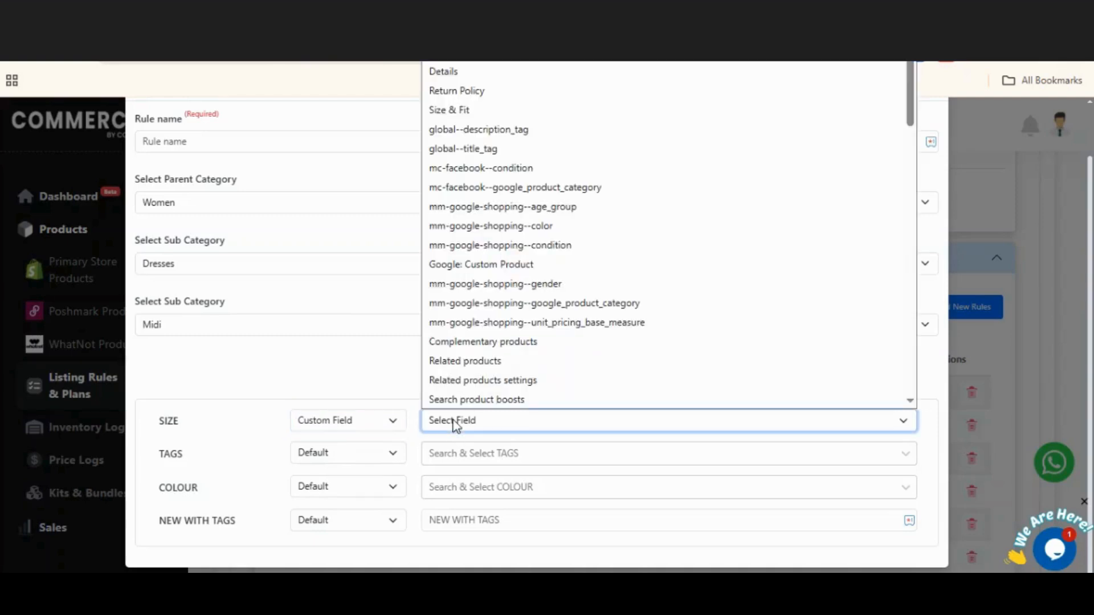
scroll(471, 361, down, 6)
scroll(471, 363, up, 6)
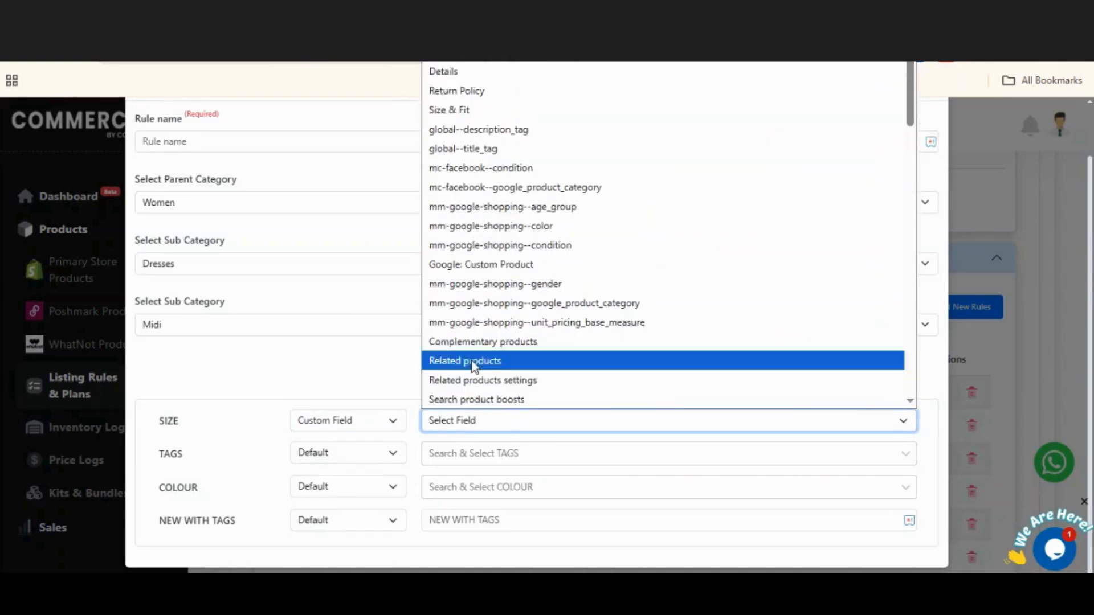
click(359, 395)
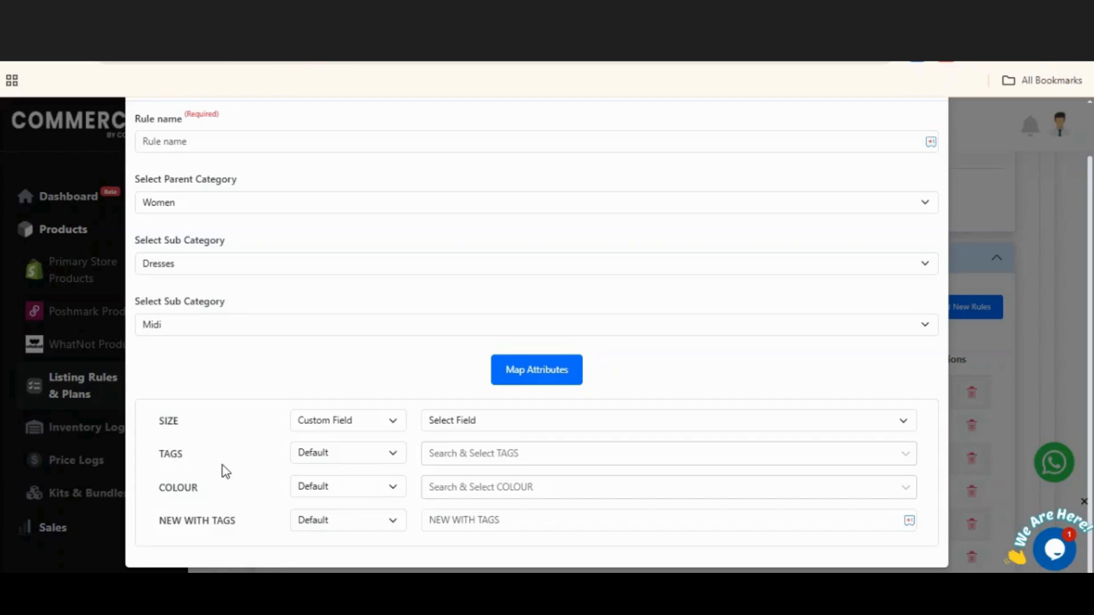
scroll(808, 188, up, 1)
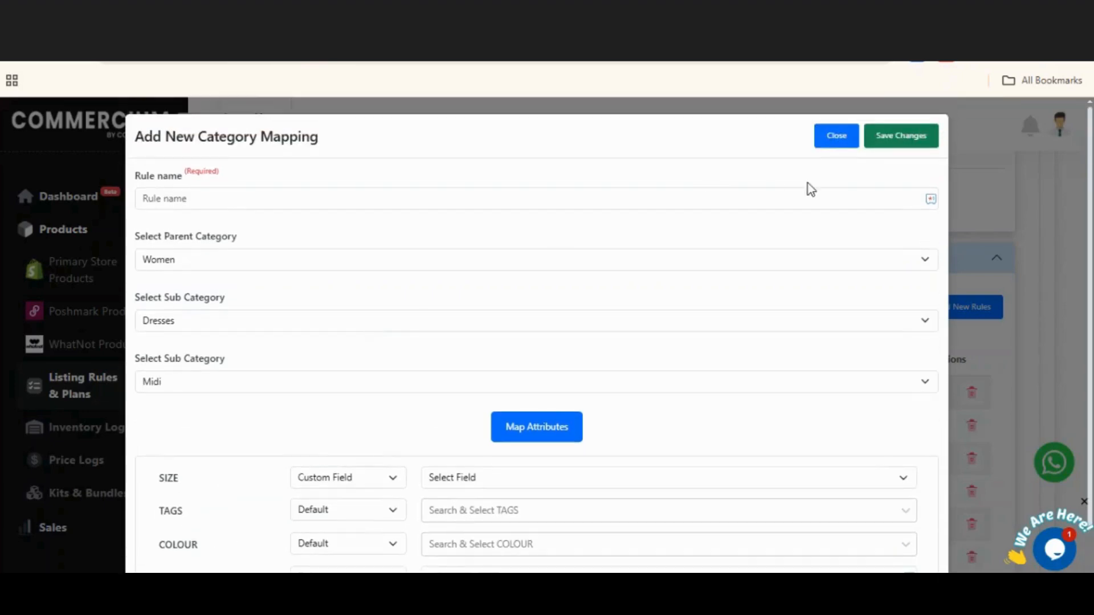
click(846, 141)
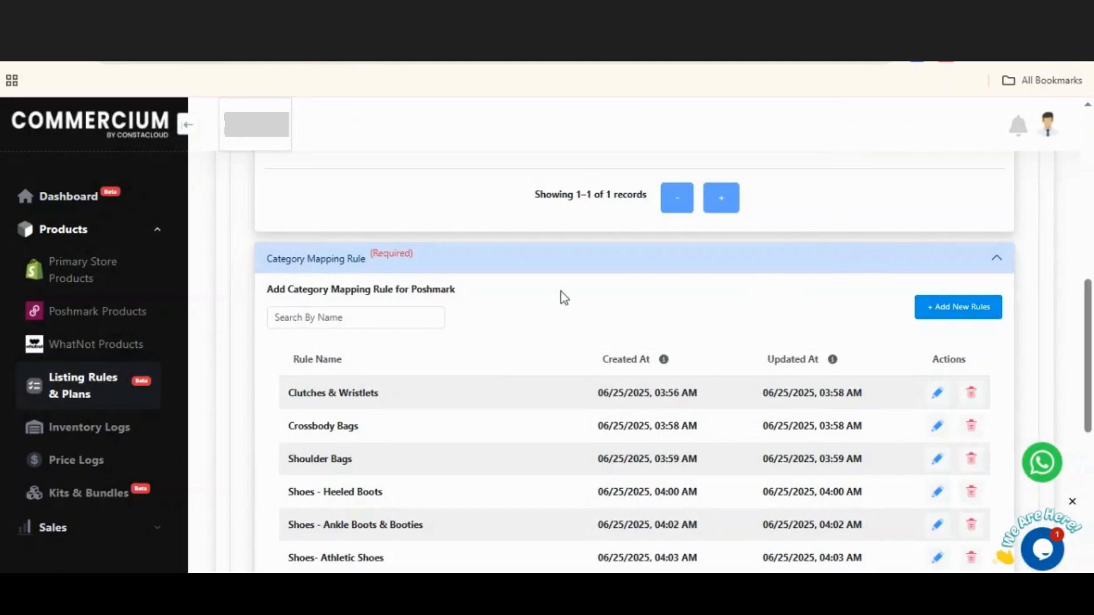
Step: Look over the existing category mapping rules down to the Brand Field Mapping Rule section
scroll(591, 200, down, 2)
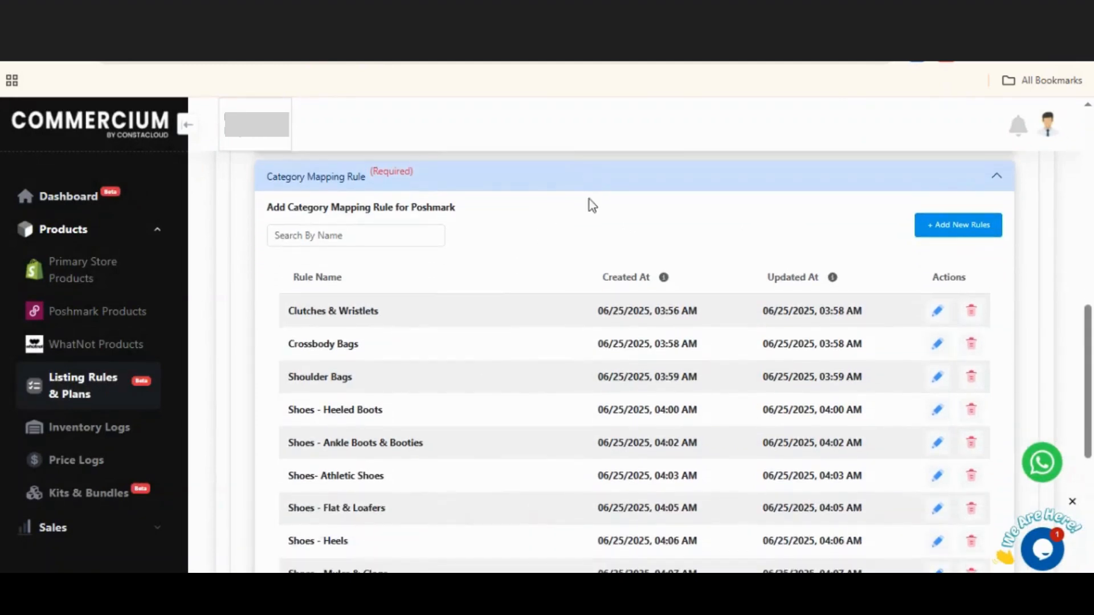
scroll(450, 434, down, 3)
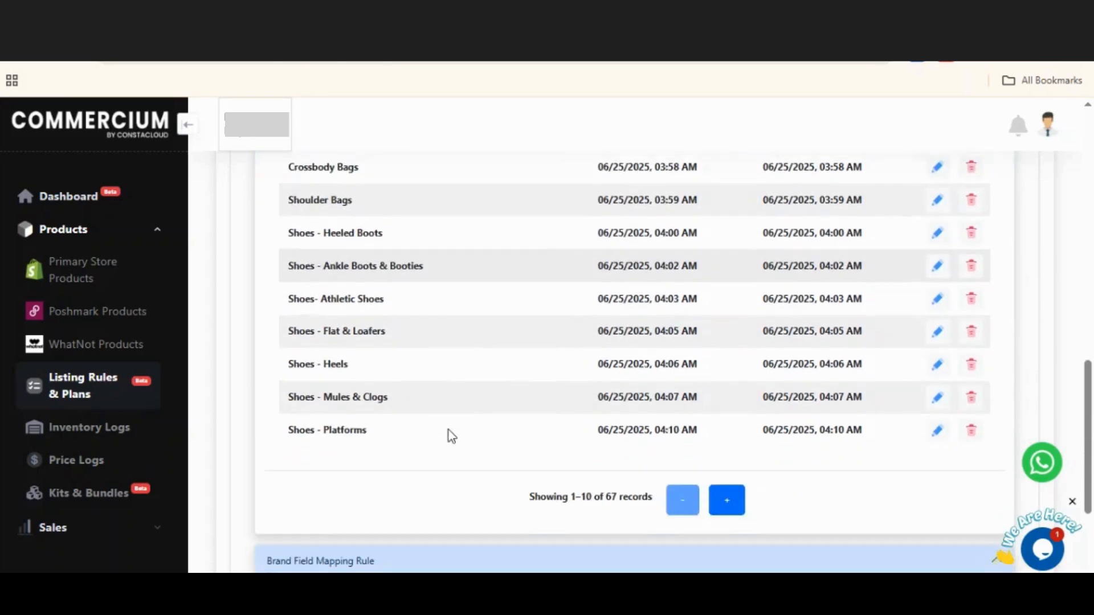
scroll(449, 429, up, 2)
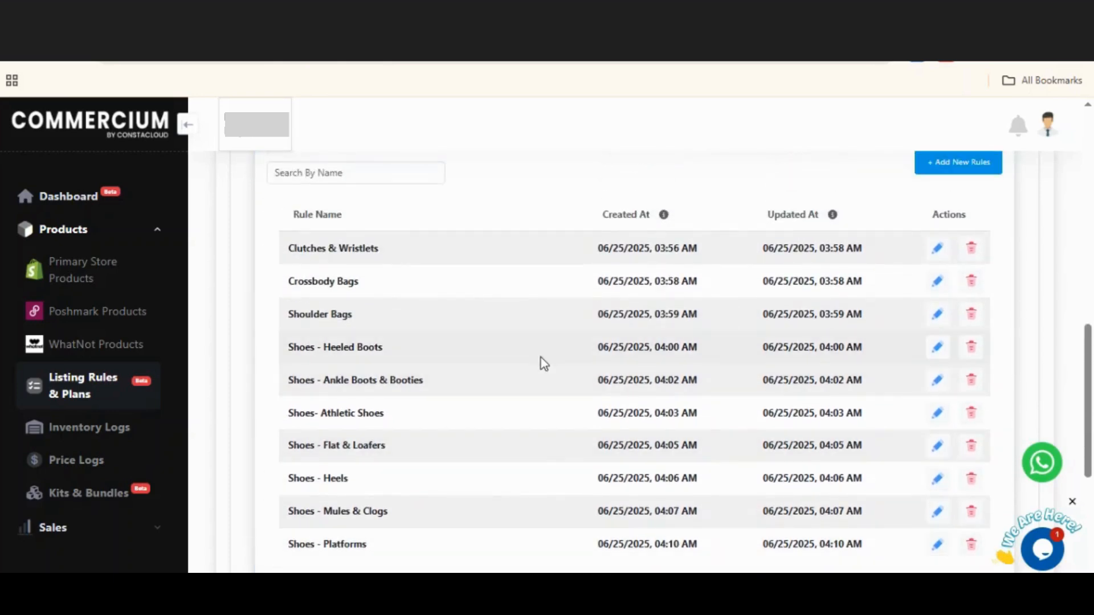
scroll(542, 357, down, 3)
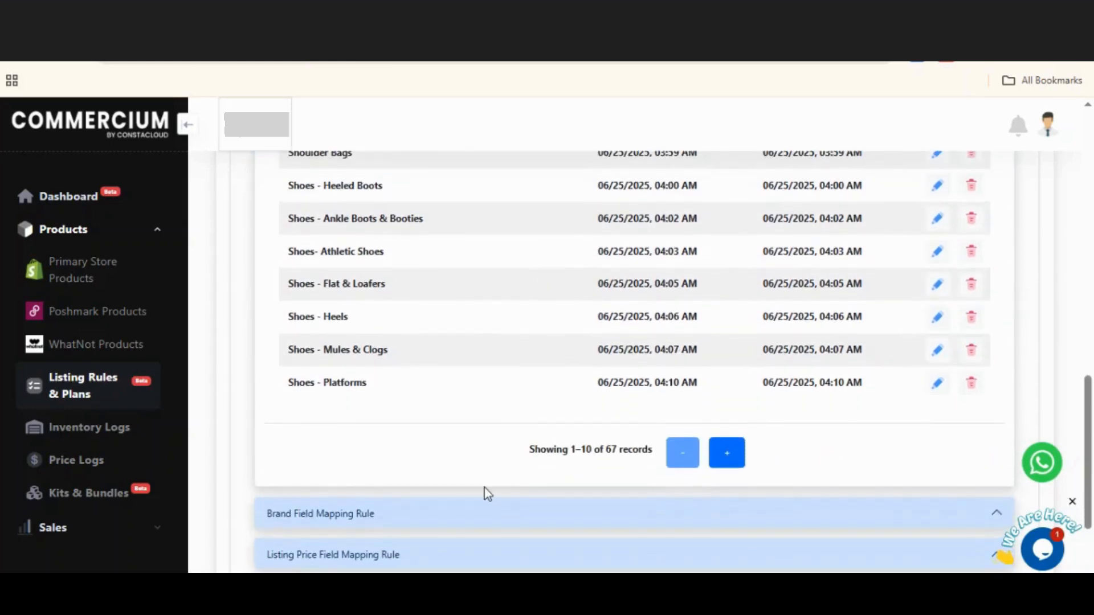
Step: Start a new brand field mapping rule and bring up the suggested default values for the Brand attribute
scroll(484, 490, down, 2)
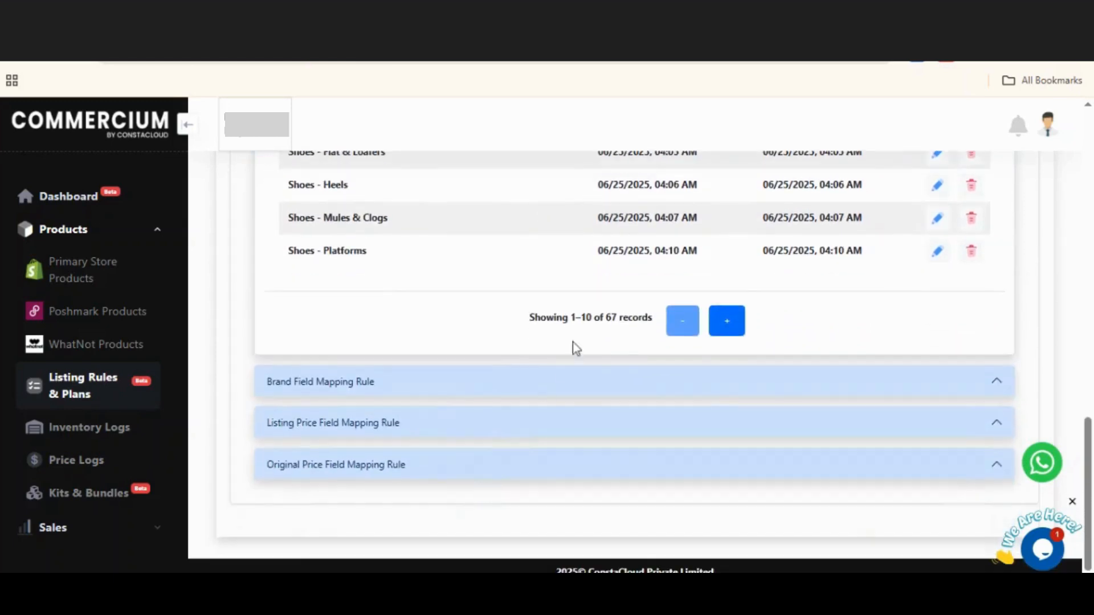
click(568, 385)
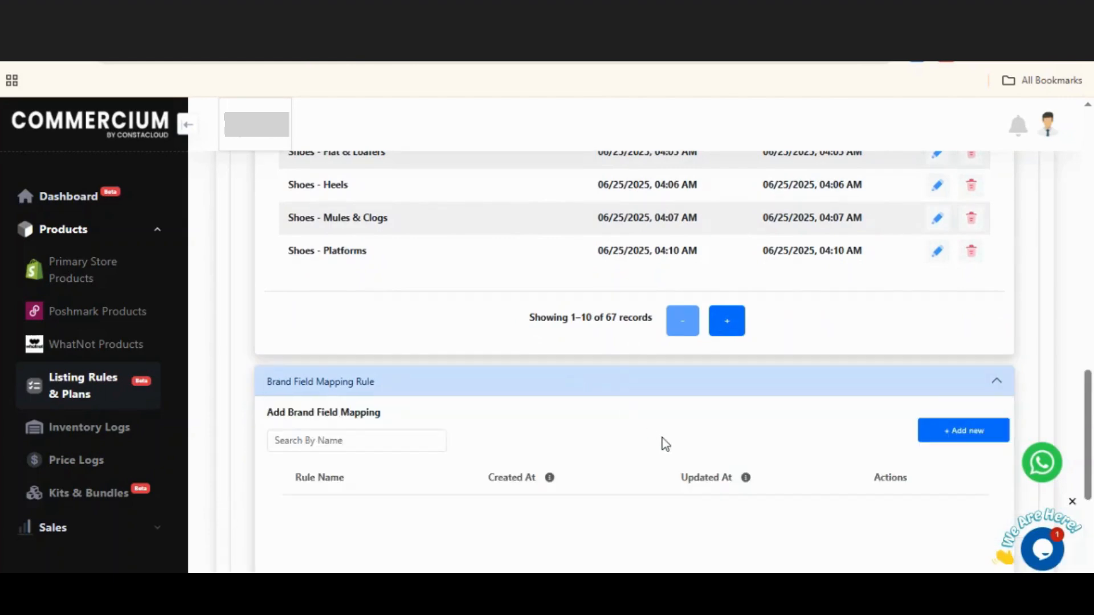
click(928, 430)
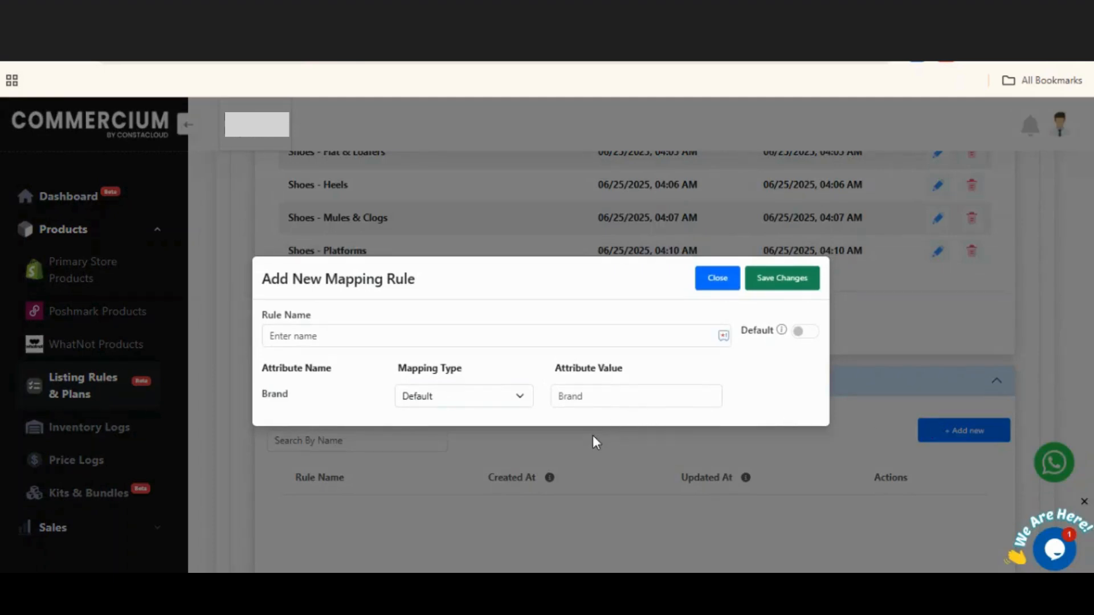
click(590, 402)
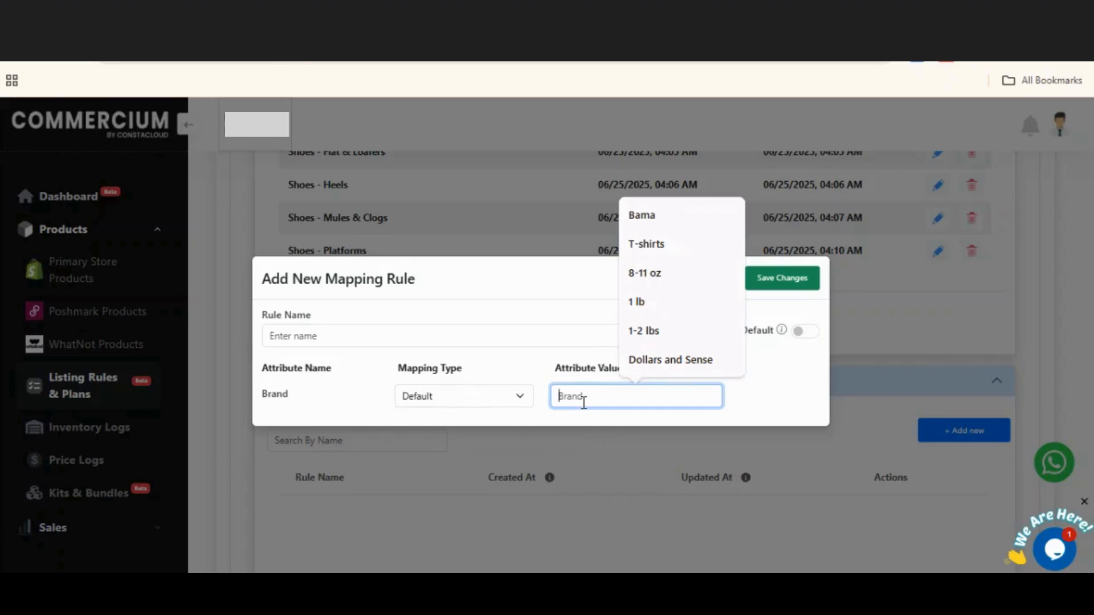
Step: Set the Brand attribute's mapping type to Native Field and look through the fields it can be mapped to
click(514, 396)
click(473, 438)
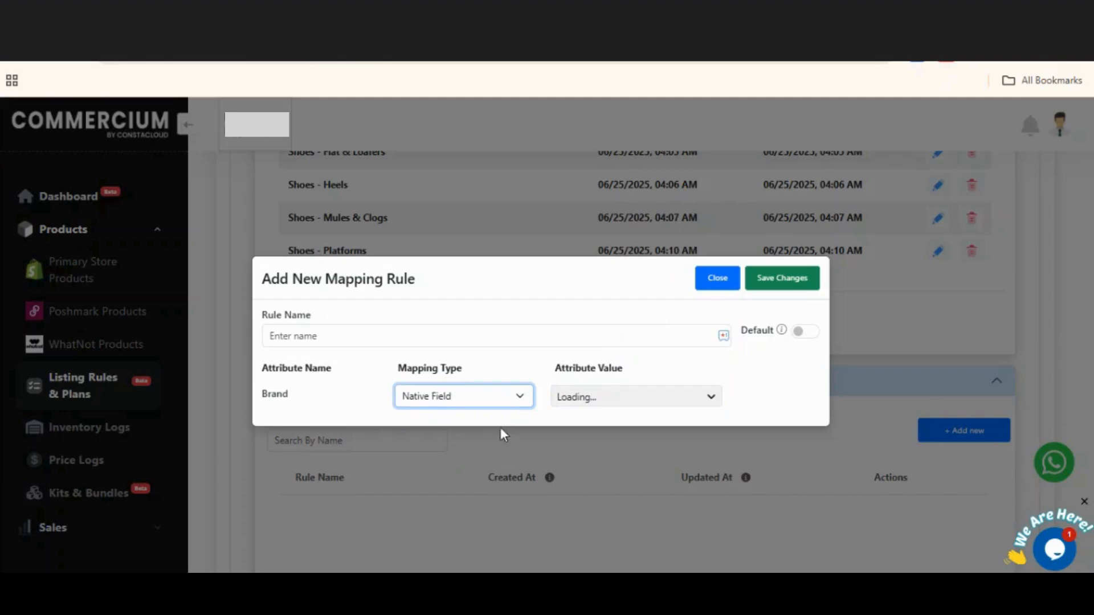
click(603, 404)
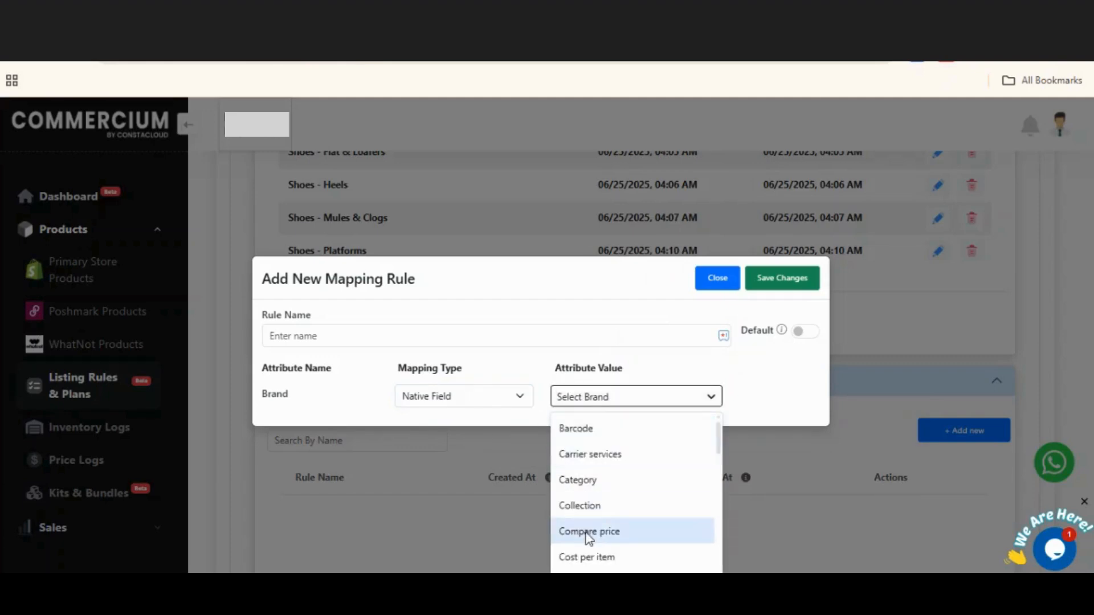
scroll(586, 538, down, 3)
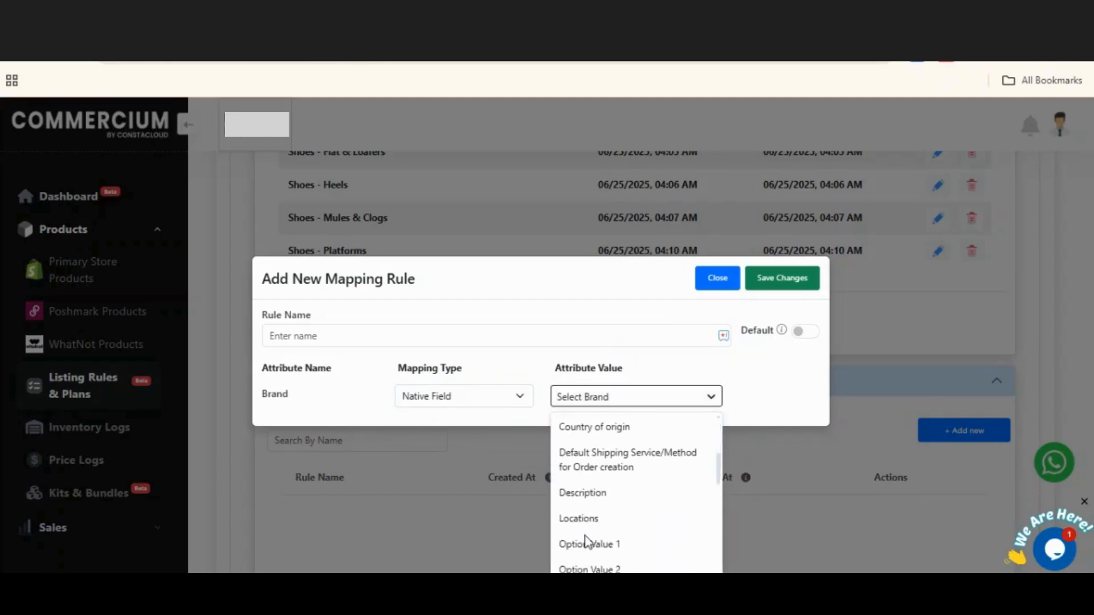
scroll(586, 540, down, 5)
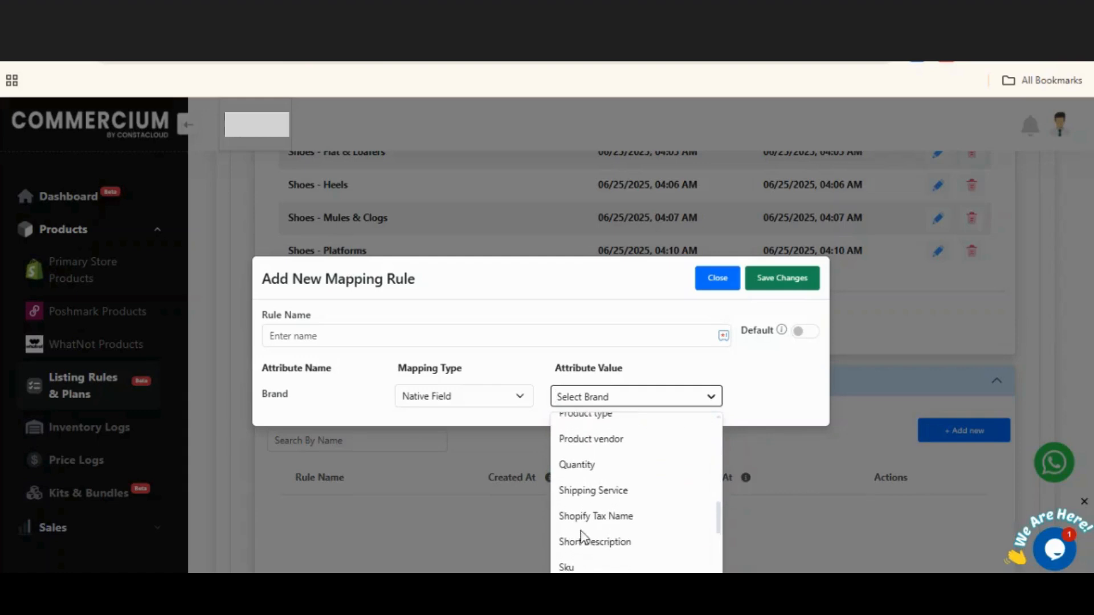
Step: Switch the Brand attribute's mapping type to Custom Field, check its attribute value choices and close the rule without saving
click(490, 401)
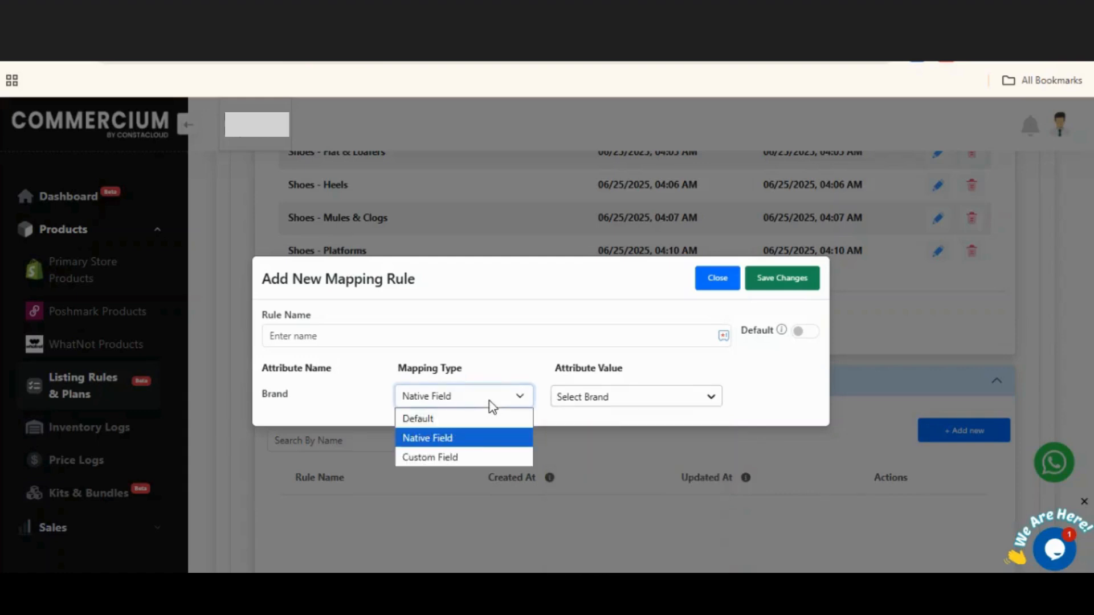
click(460, 458)
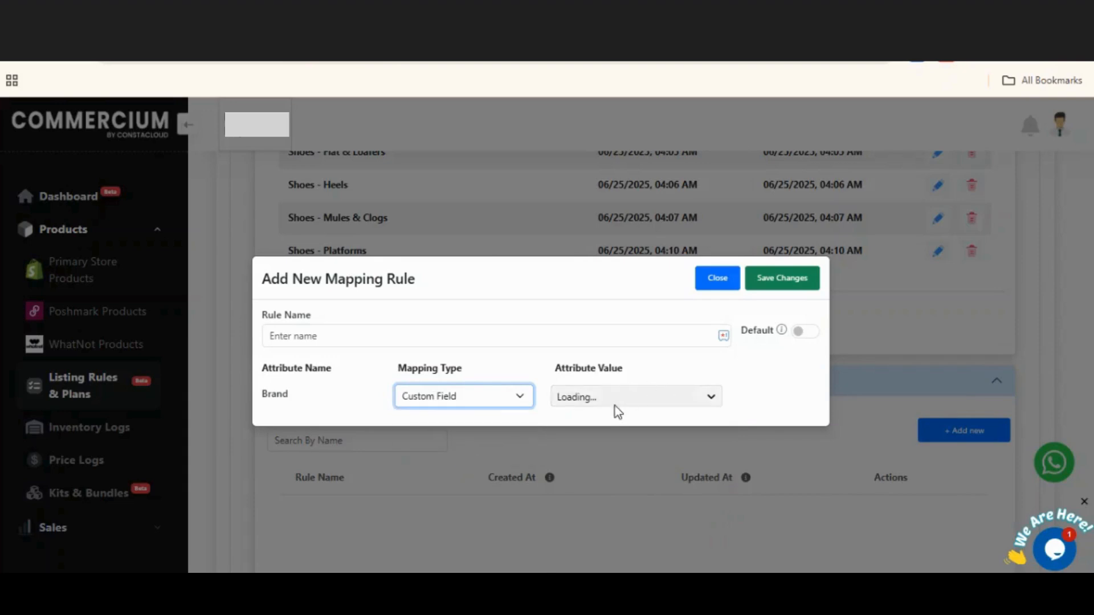
click(614, 405)
click(621, 398)
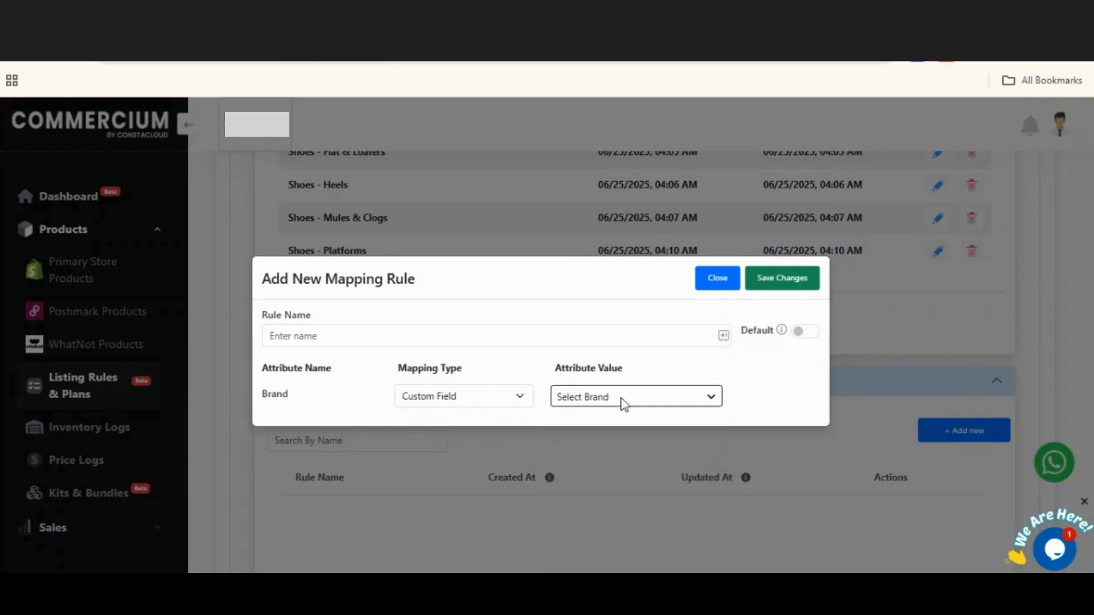
click(717, 286)
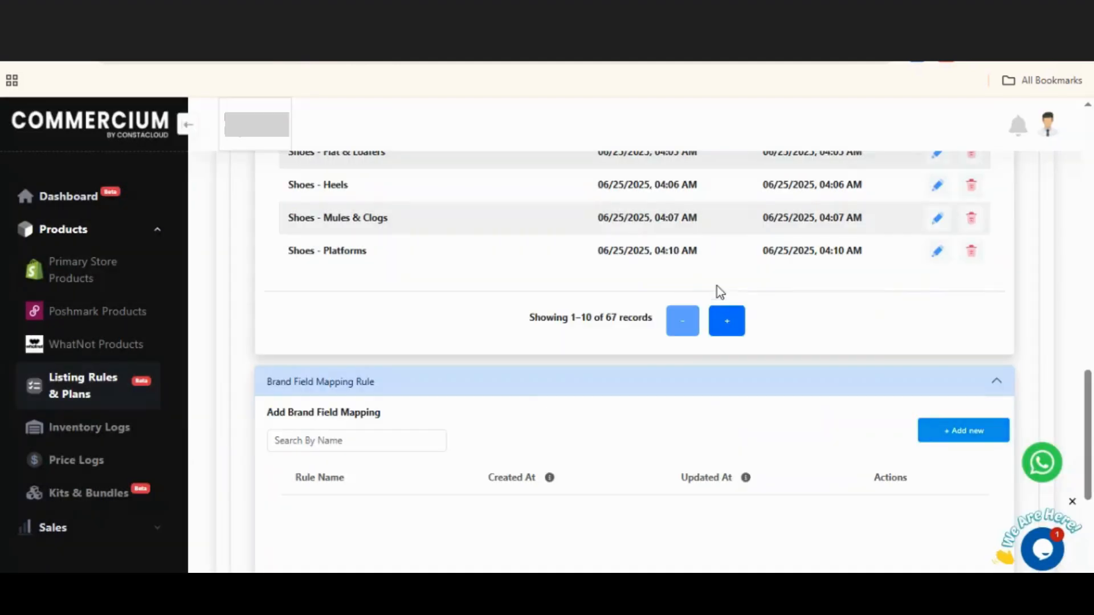
Step: Expand the Listing Price Field Mapping Rule section, view the form for a new rule and close it without saving
scroll(590, 453, down, 5)
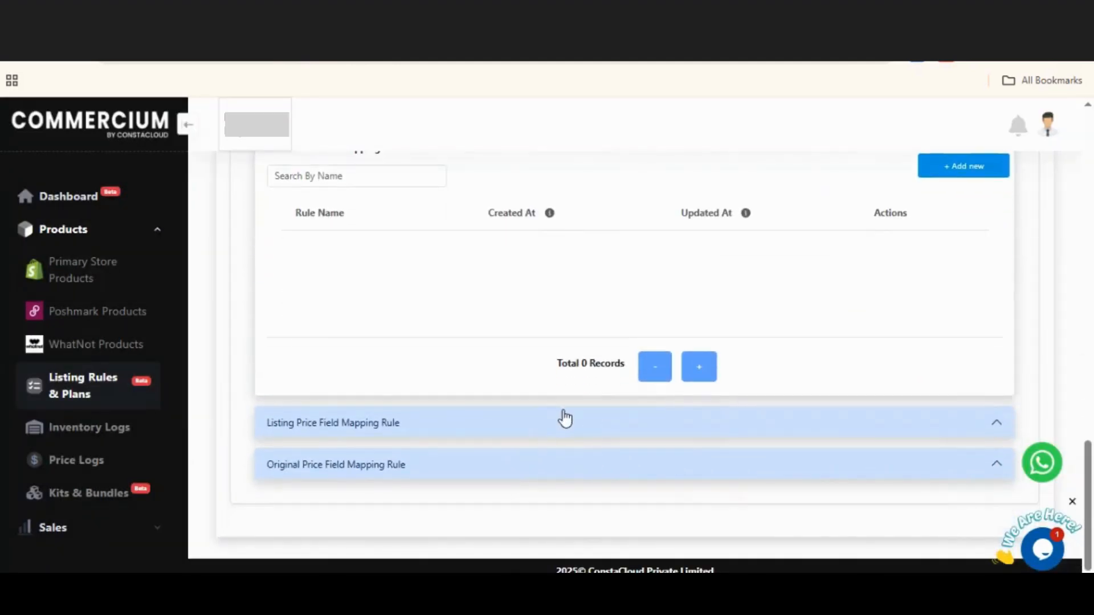
click(565, 418)
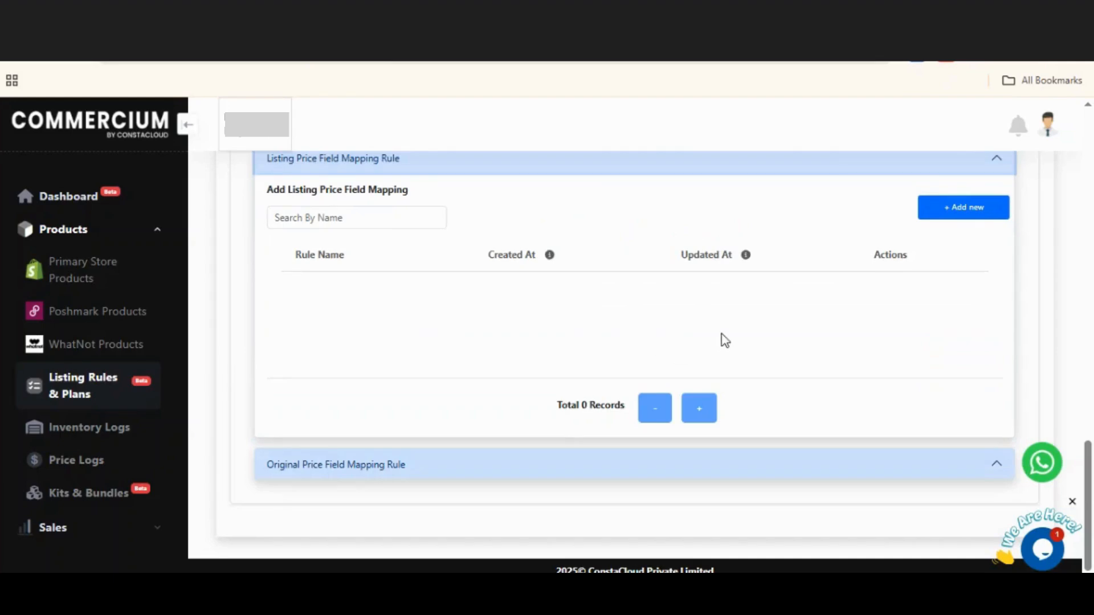
click(949, 209)
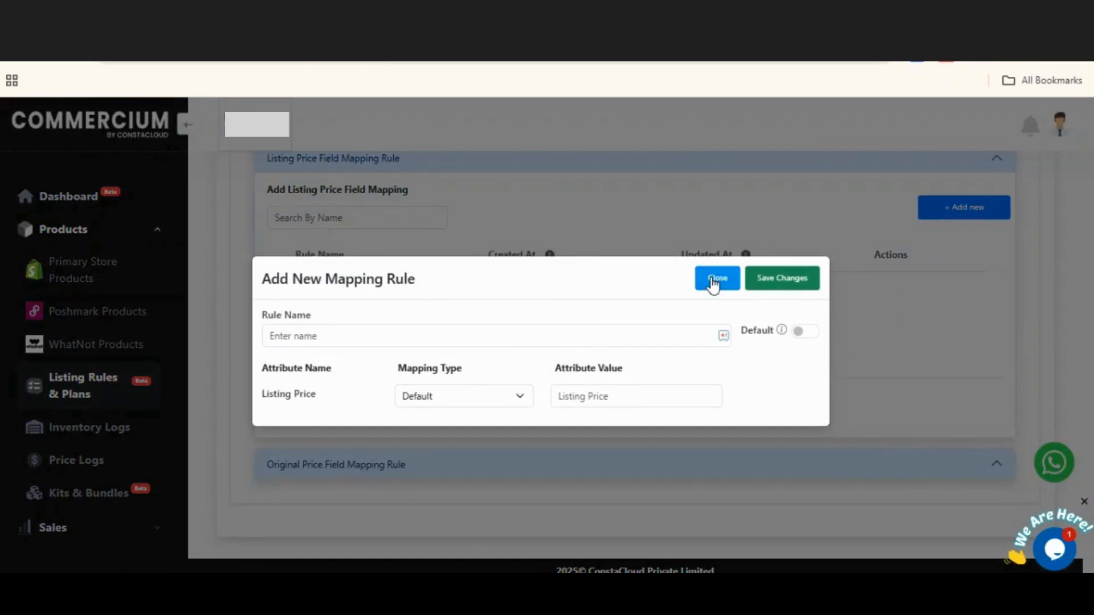
click(715, 279)
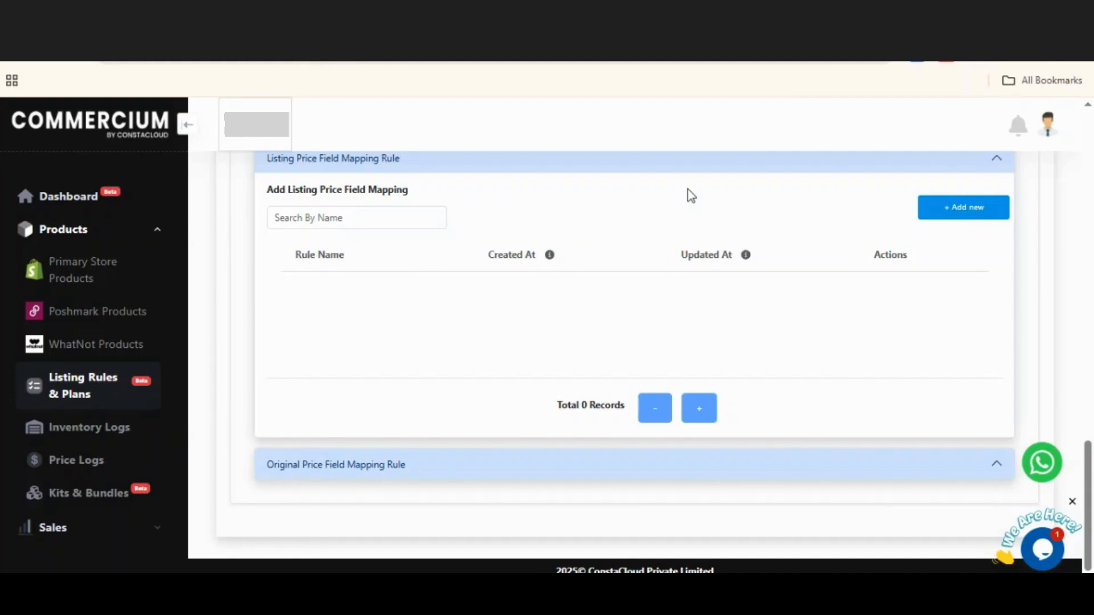
Step: Expand the Original Price Field Mapping Rule section and look over it alongside the listing price mapping section
click(533, 480)
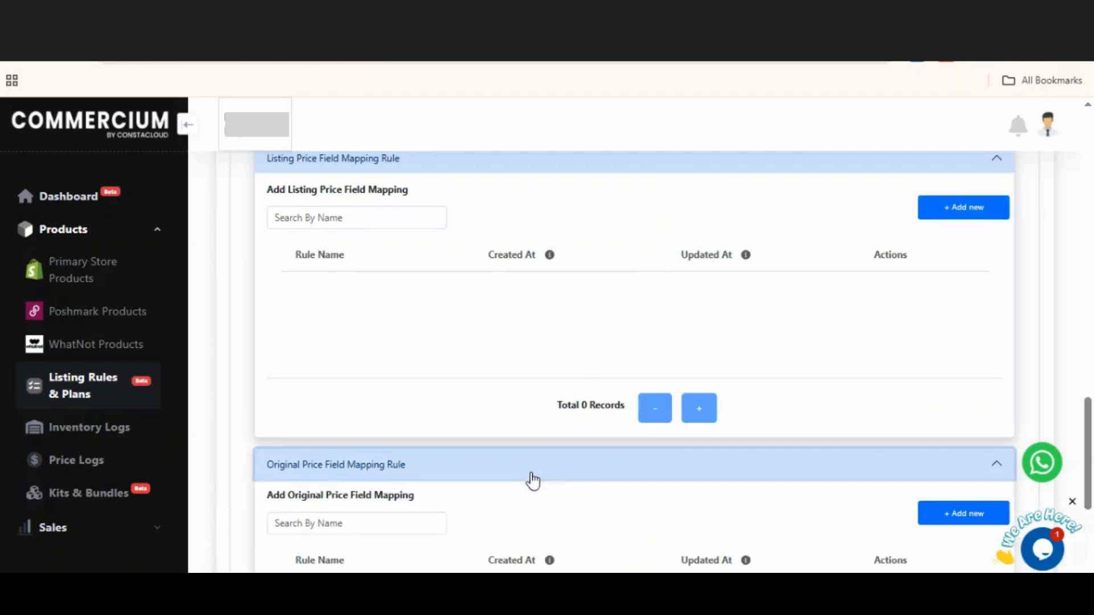
drag(580, 388, 587, 369)
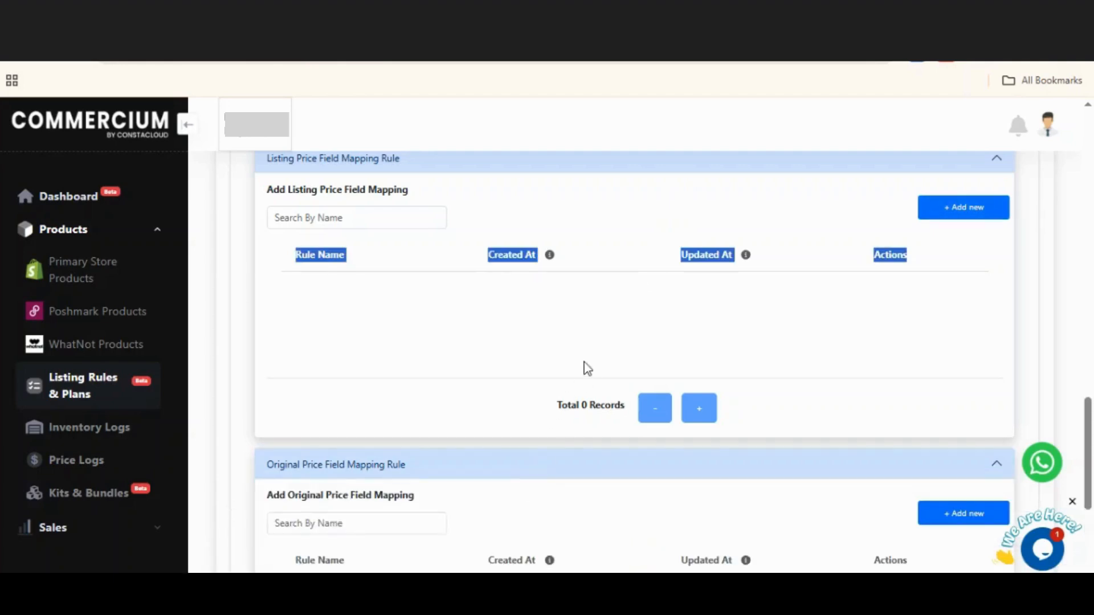
click(513, 486)
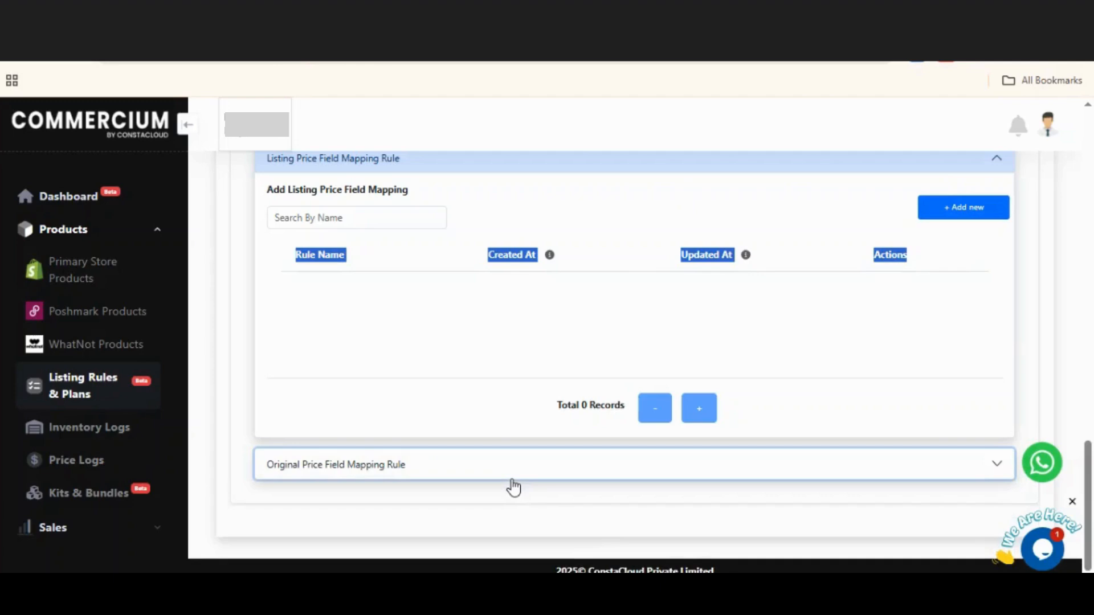
click(513, 486)
scroll(486, 518, down, 3)
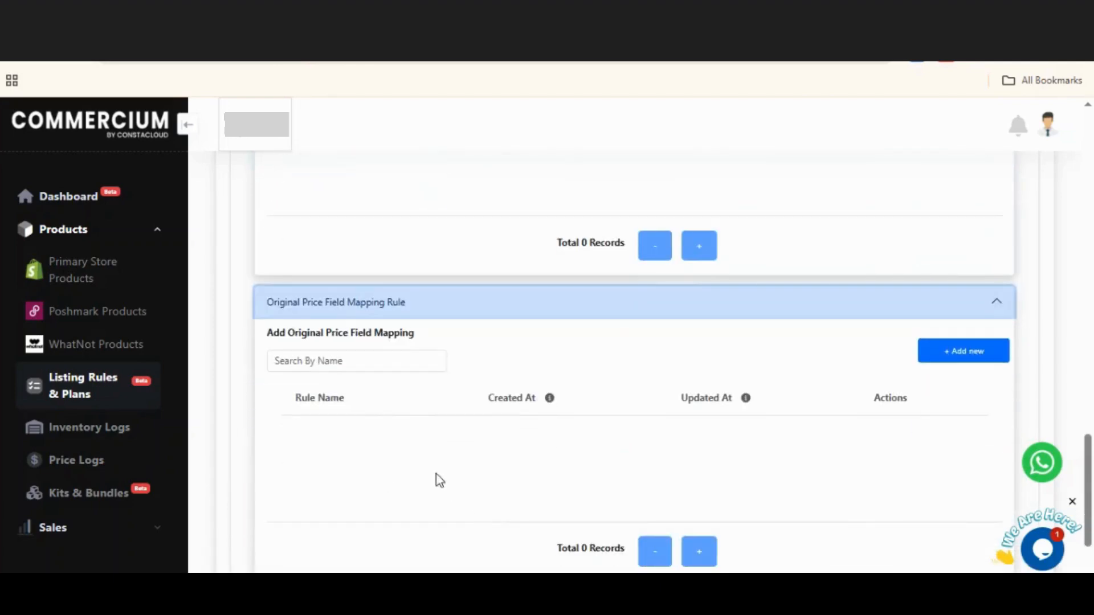
scroll(514, 343, up, 1)
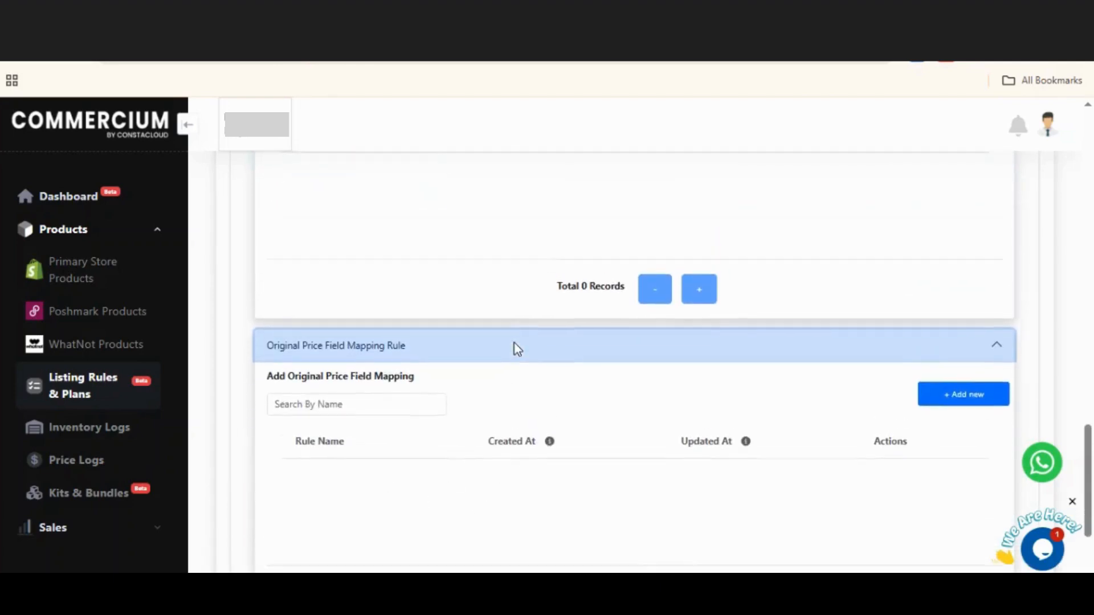
scroll(490, 245, up, 1)
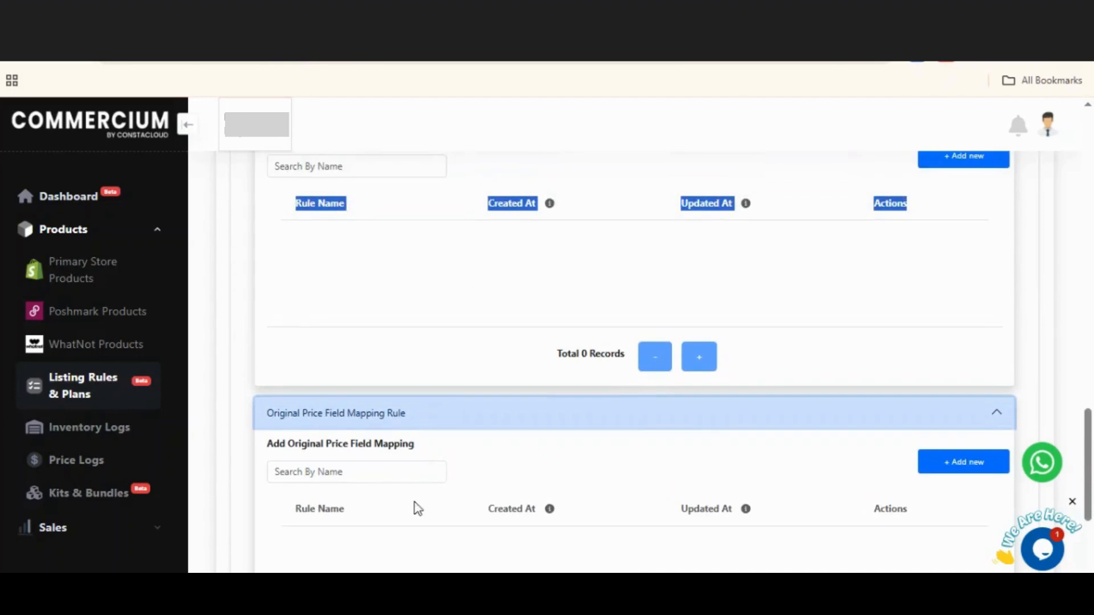
click(460, 448)
scroll(467, 328, up, 2)
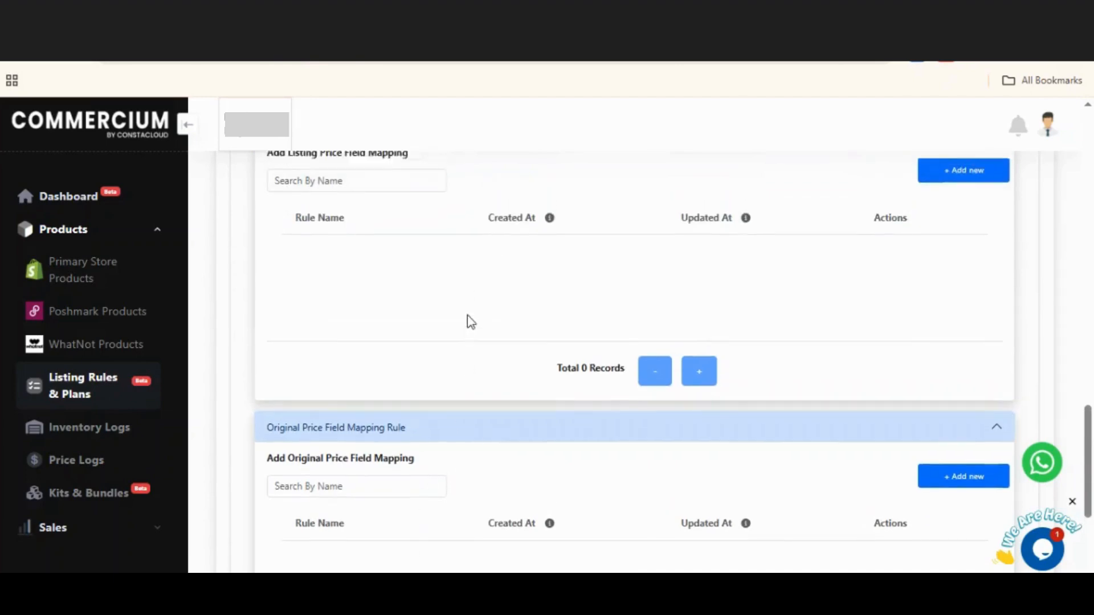
scroll(469, 384, down, 3)
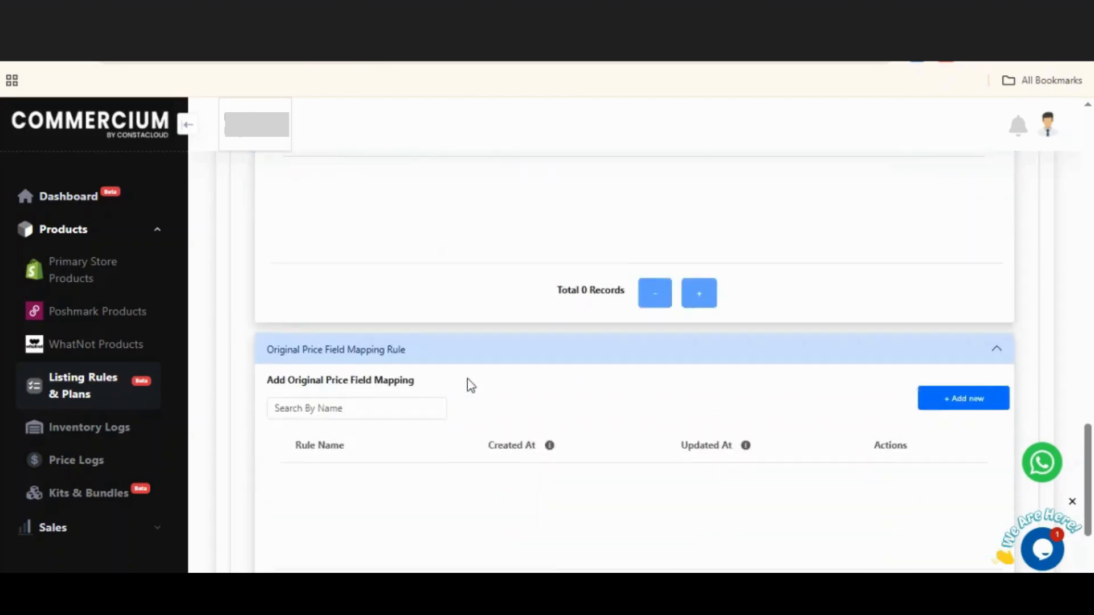
Step: Start a new original price mapping rule, try Native Field as its mapping type and close it without saving
click(975, 376)
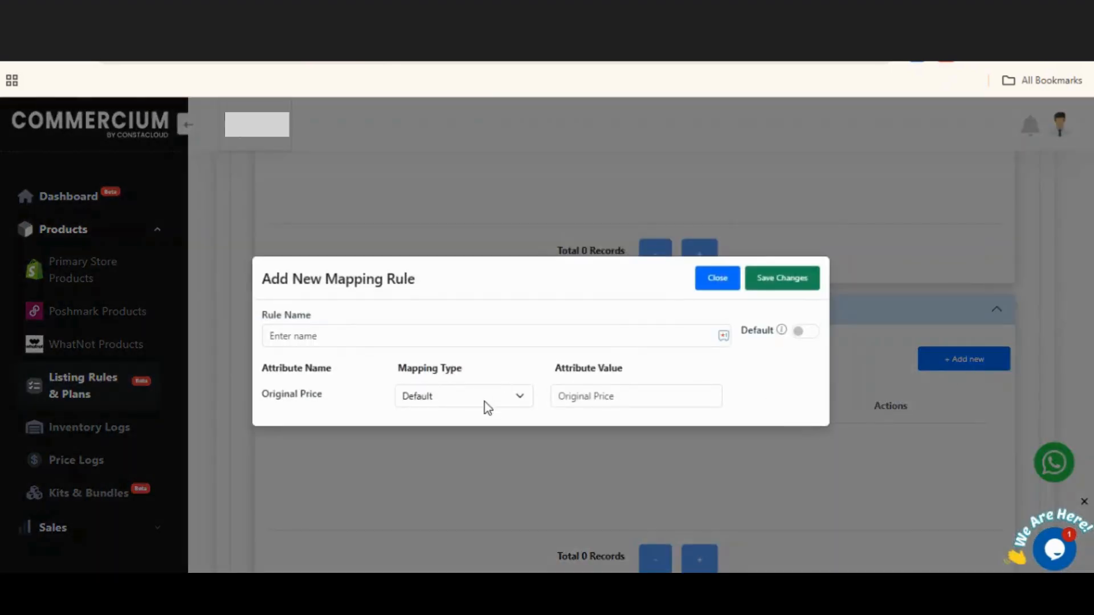
click(485, 402)
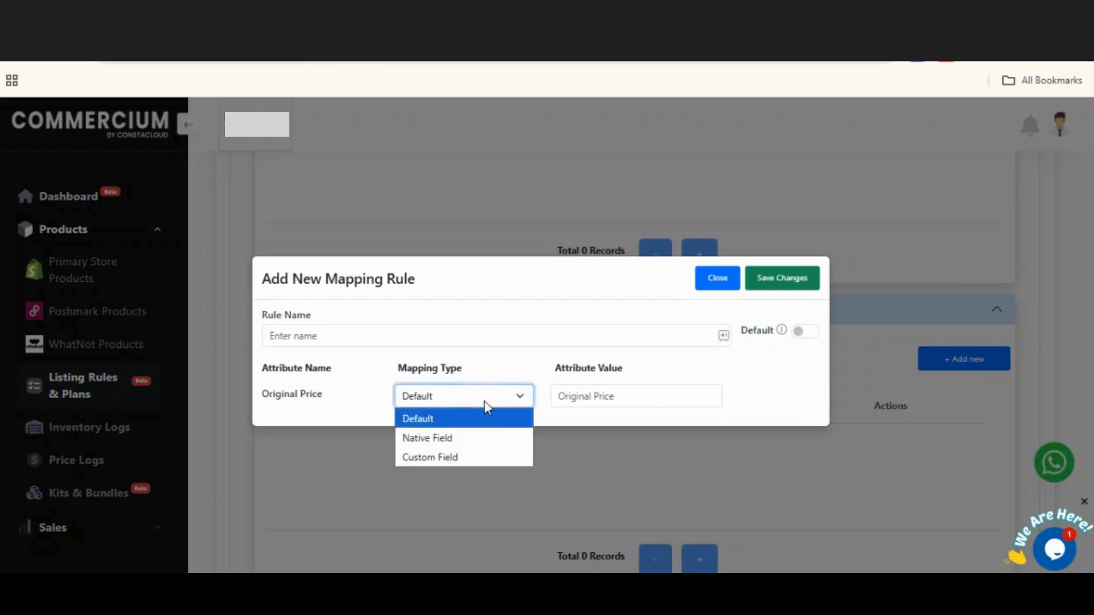
click(460, 447)
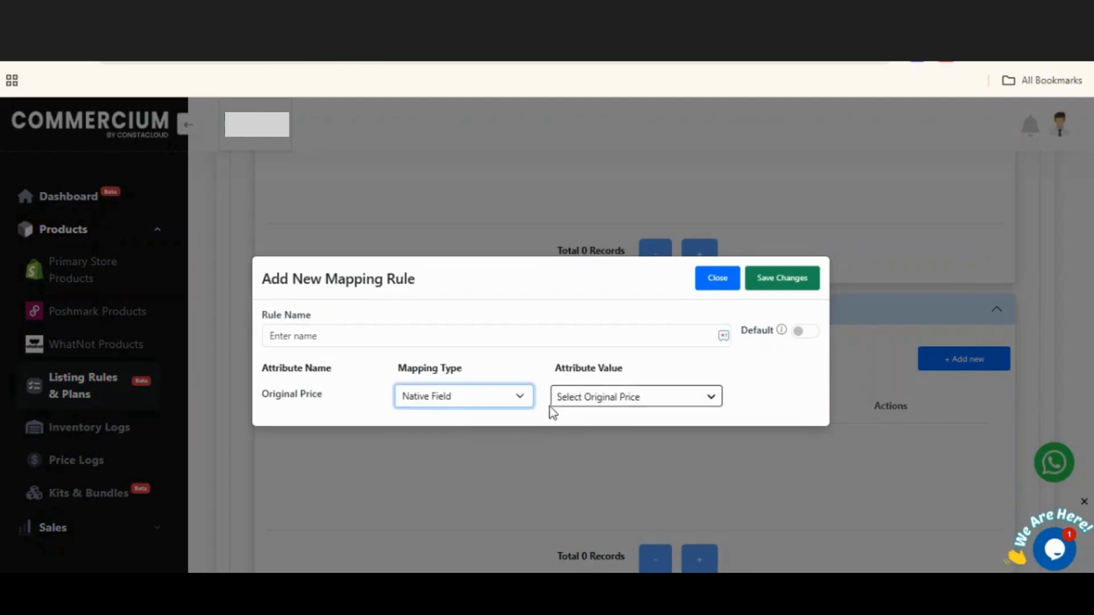
click(716, 279)
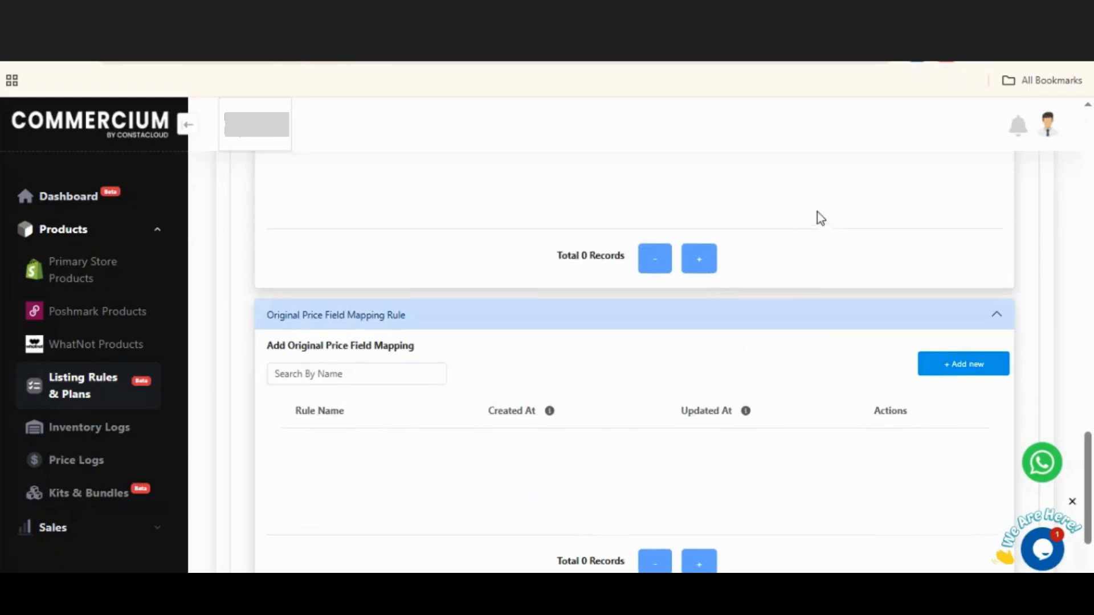
Step: Review the new listing price mapping rule form once more and close it without saving
scroll(849, 214, up, 3)
click(945, 199)
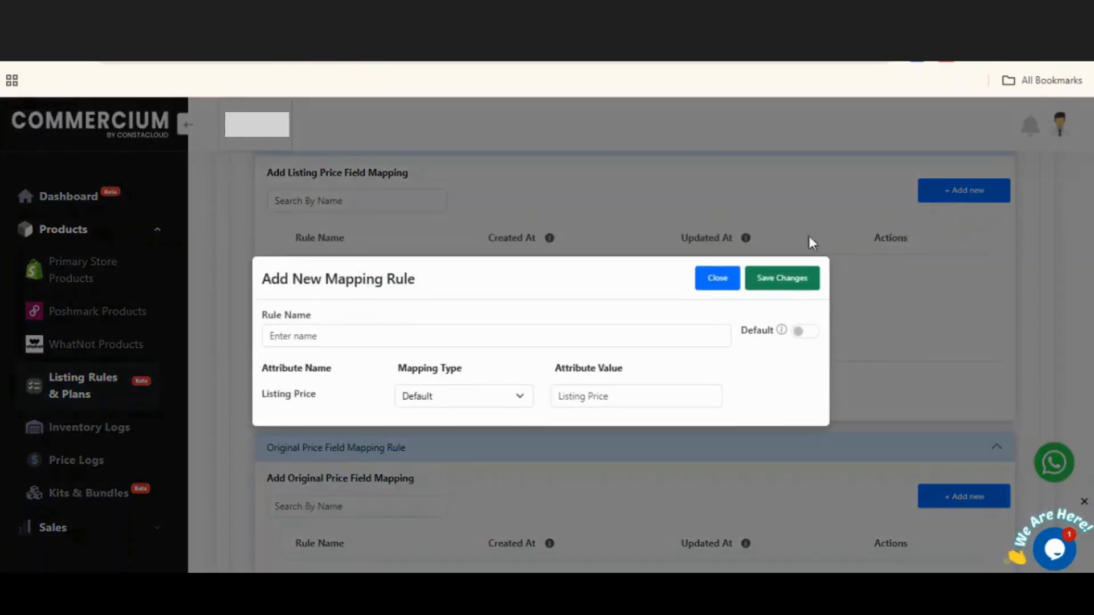
click(719, 280)
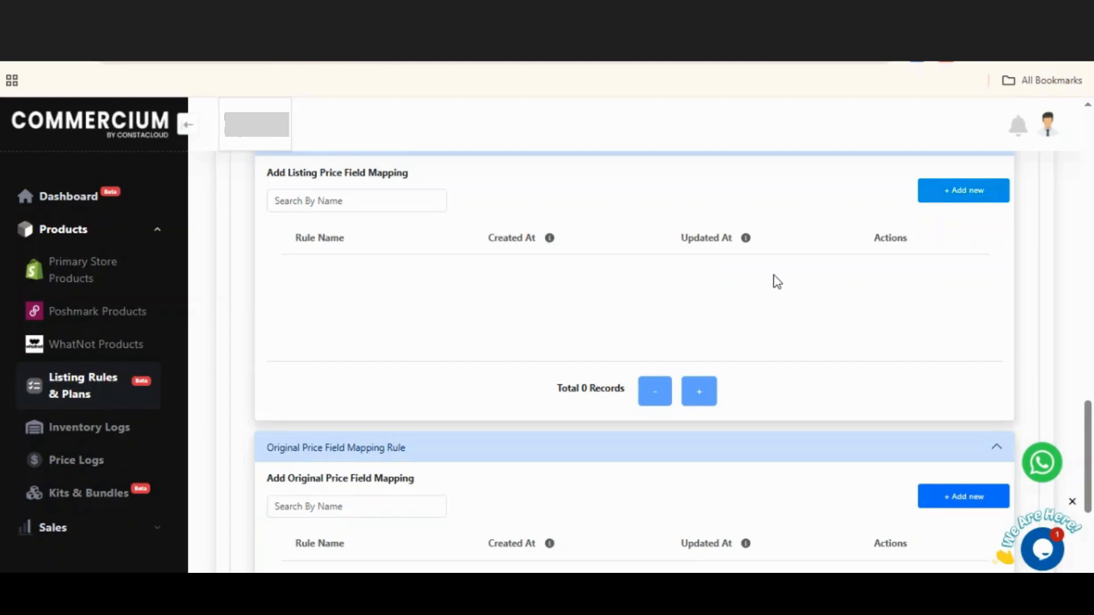
Step: Switch to Poshmark's listing plans and start a new plan for product listing
scroll(604, 276, up, 10)
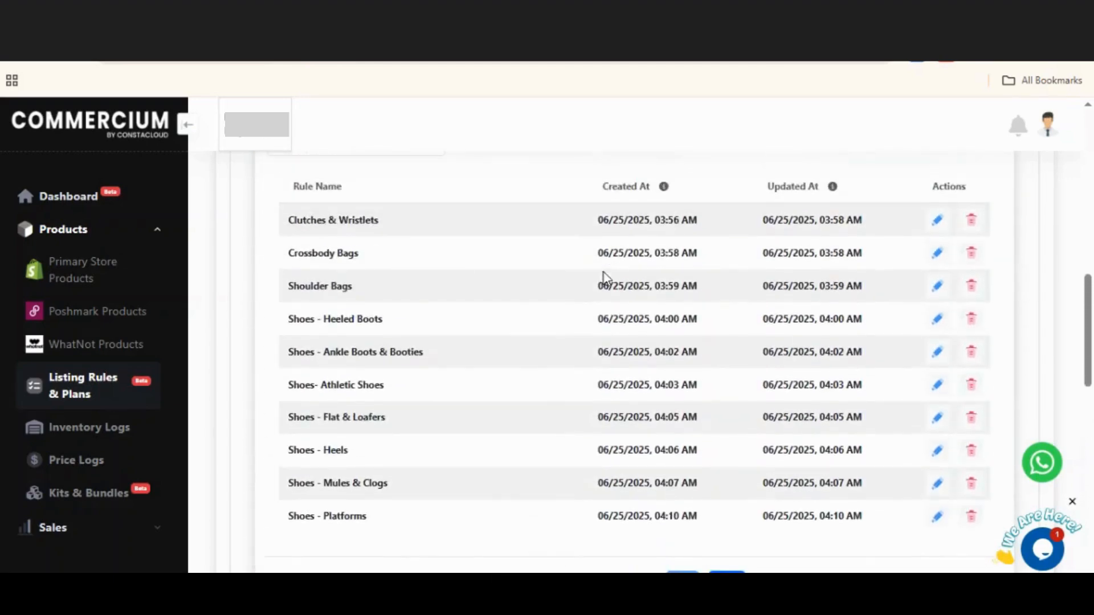
scroll(603, 272, up, 3)
click(382, 318)
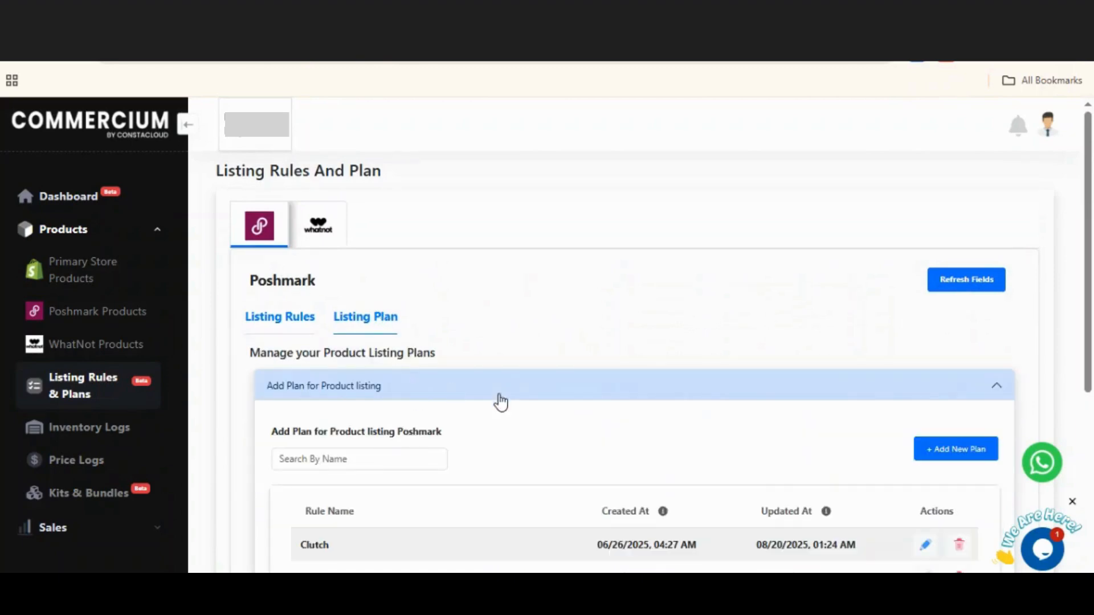
scroll(501, 400, down, 3)
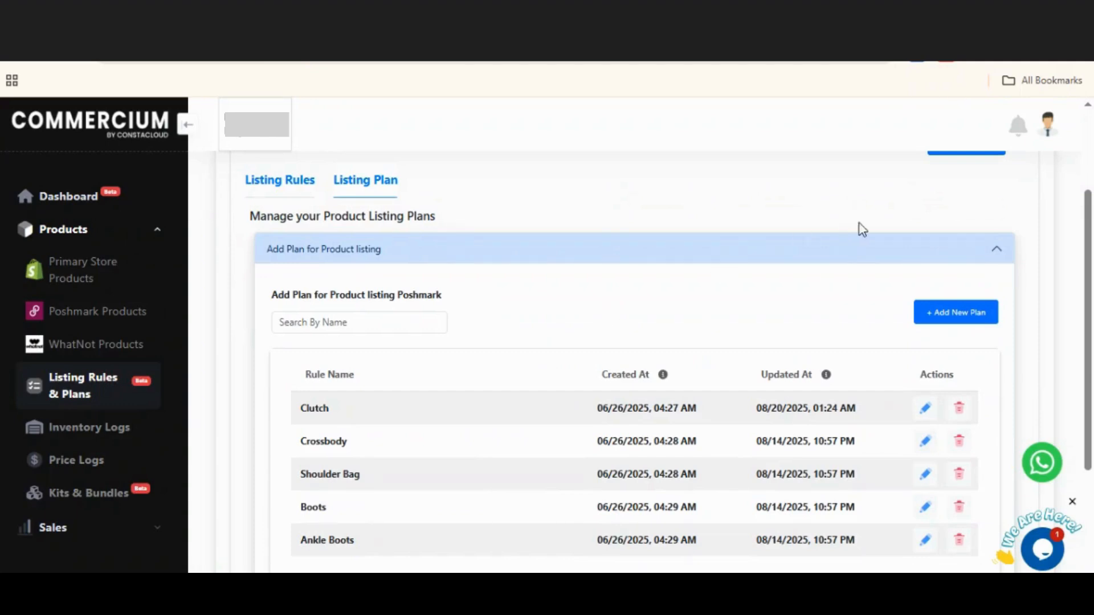
click(926, 310)
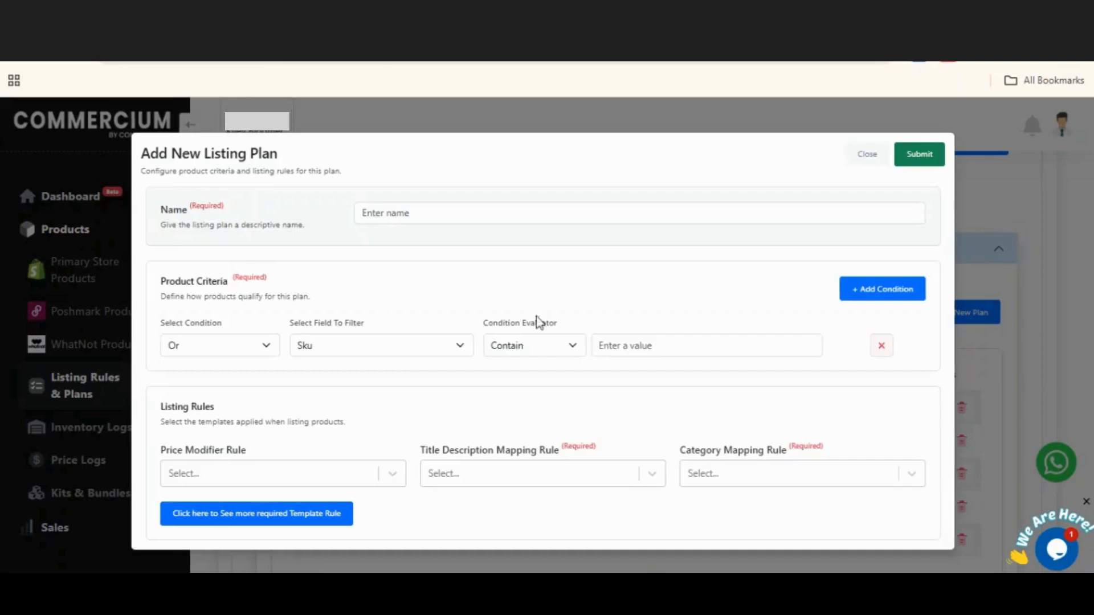
Step: Name the new listing plan Shoe and look at its Product Criteria section
click(469, 217)
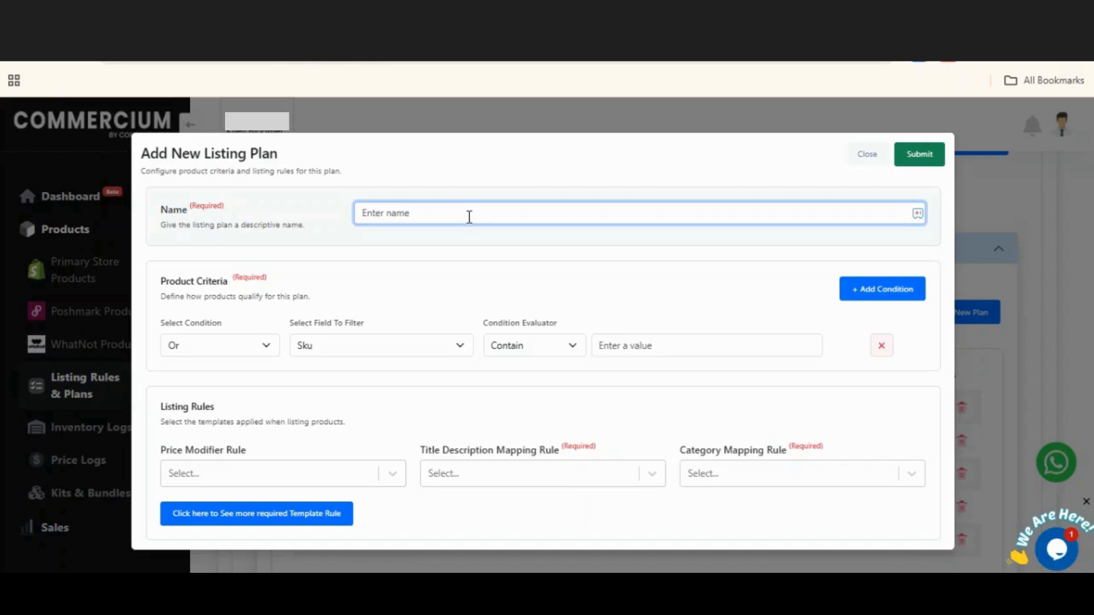
text(Shoe)
drag(391, 212, 359, 211)
click(360, 279)
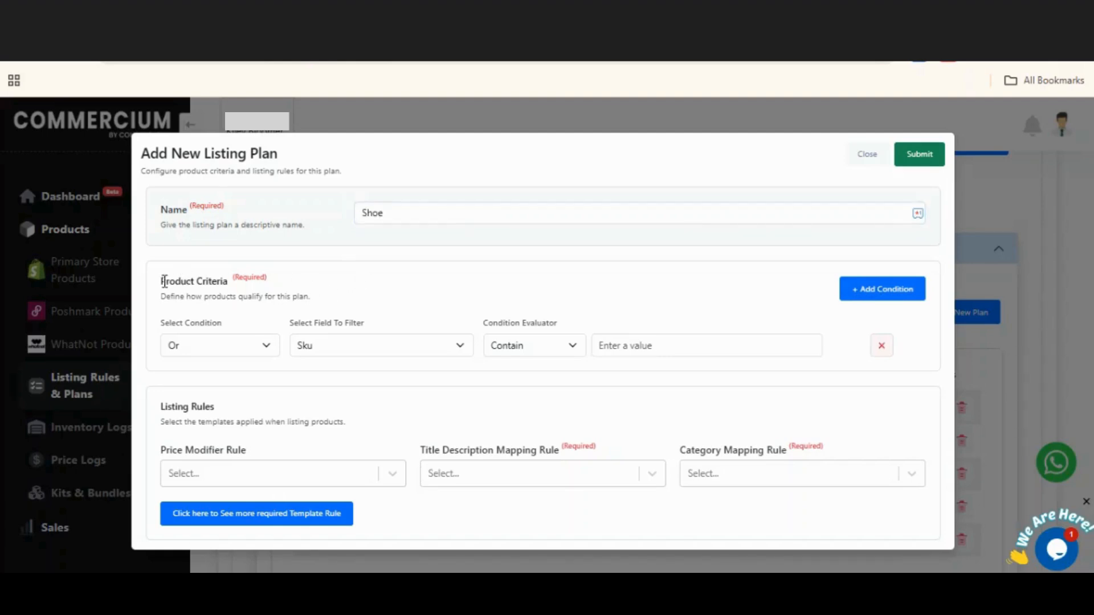
triple_click(229, 280)
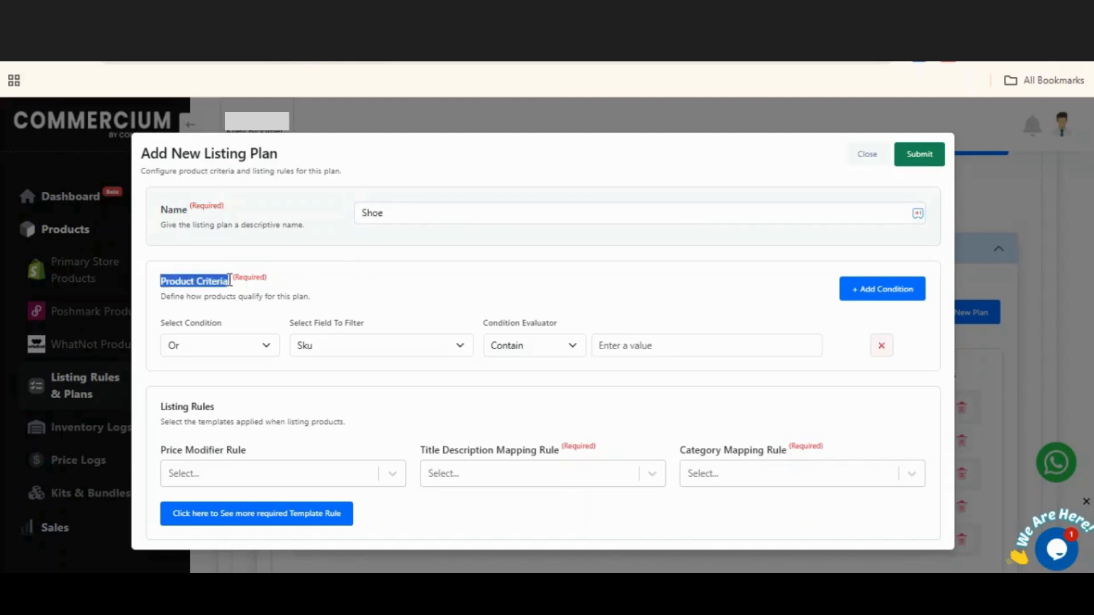
click(379, 311)
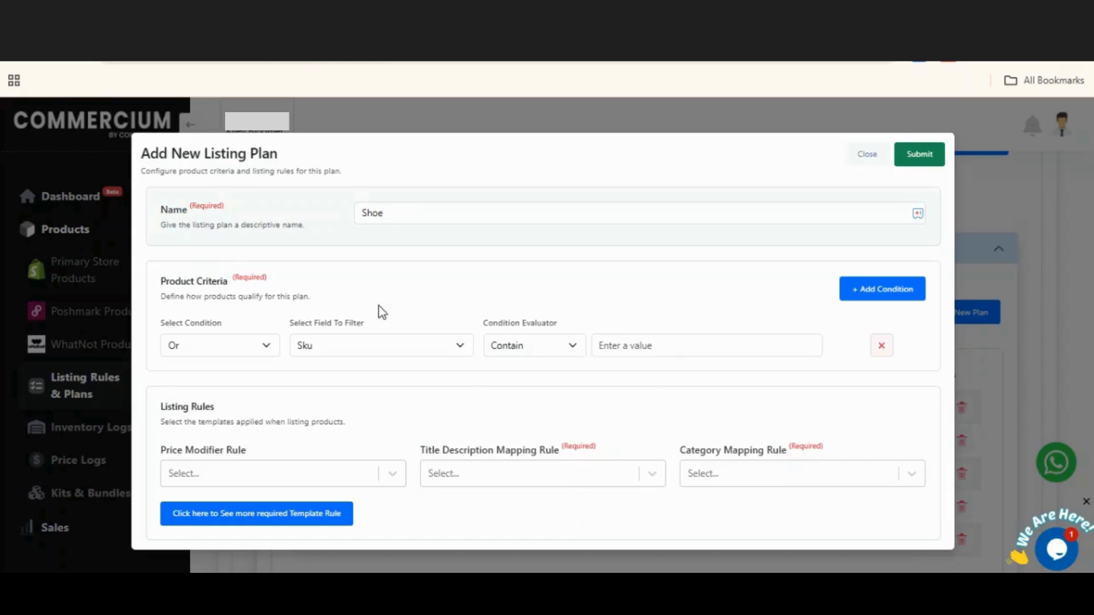
Step: Try Collection as the first condition's filter field and look through the selectable collections
click(357, 348)
click(357, 348)
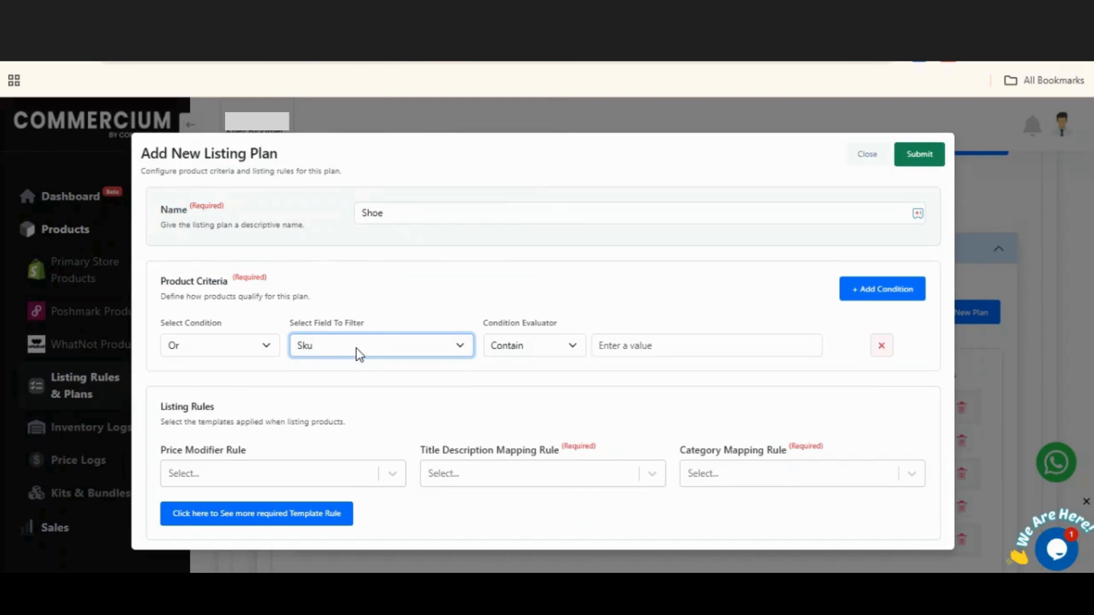
click(357, 348)
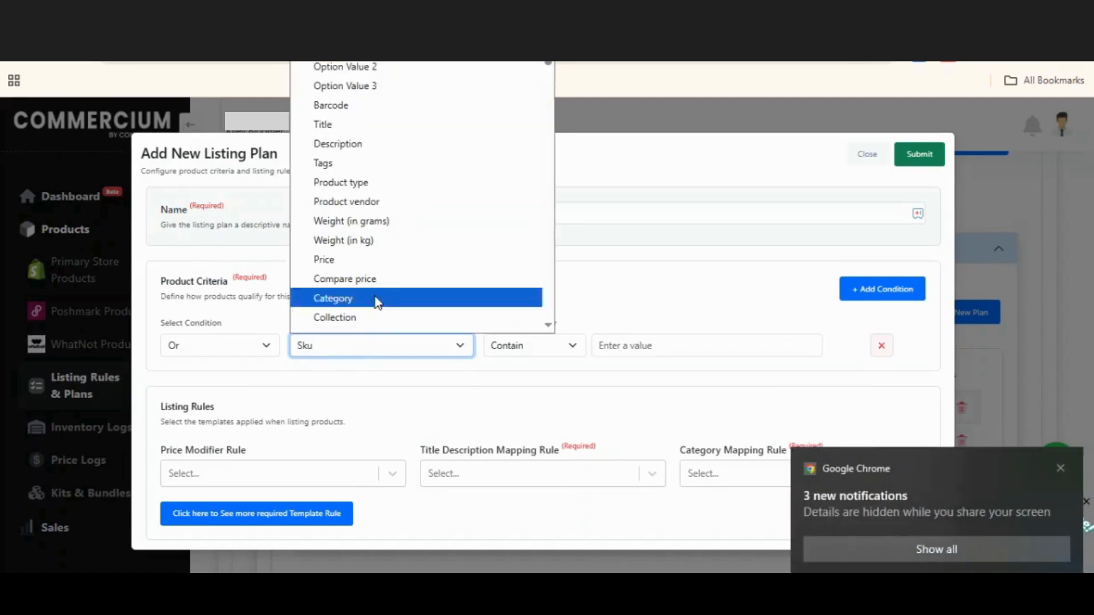
click(377, 317)
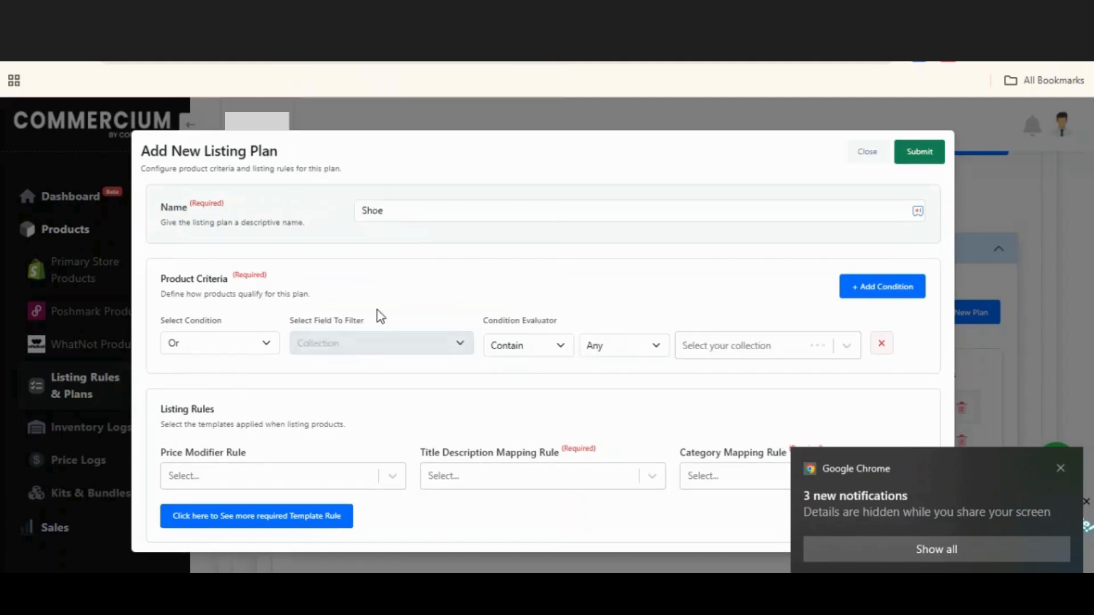
click(1063, 470)
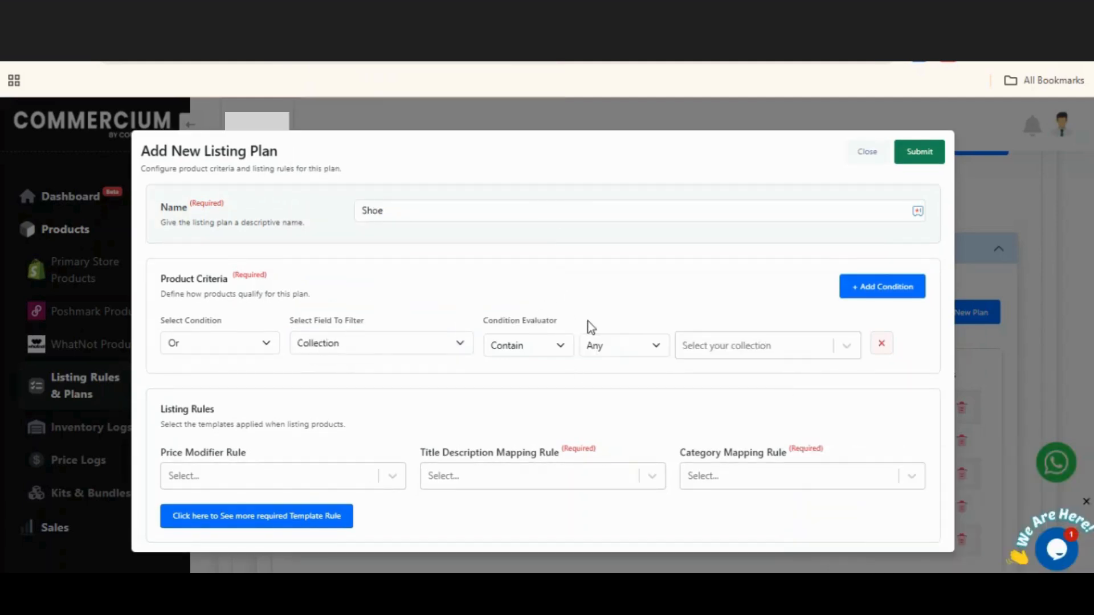
click(729, 341)
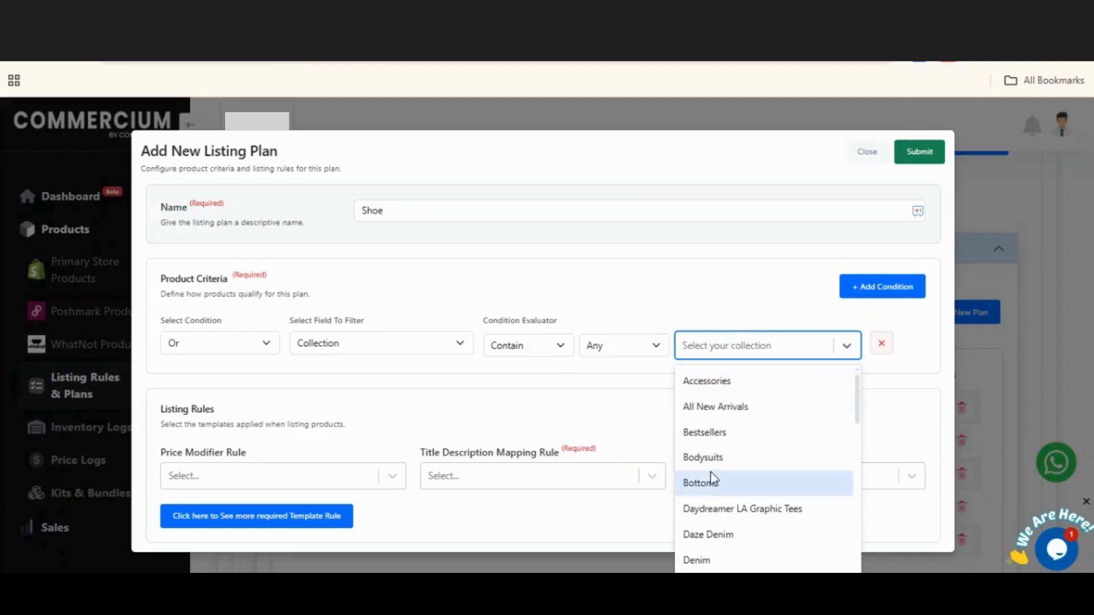
scroll(706, 456, down, 3)
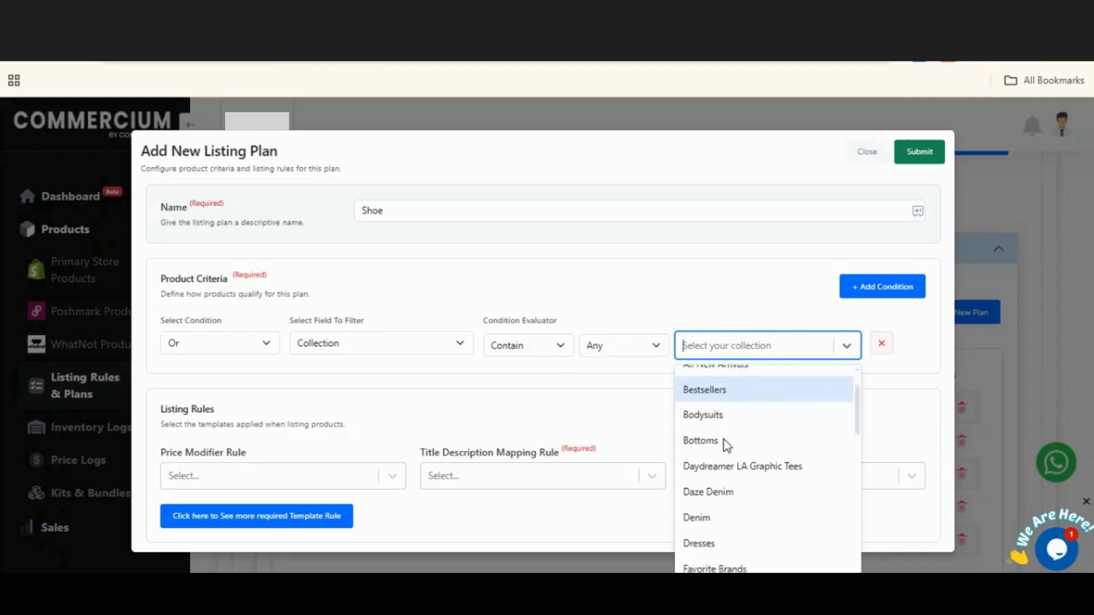
Step: Try Category as the first condition's filter field, then return the field to Sku
click(408, 340)
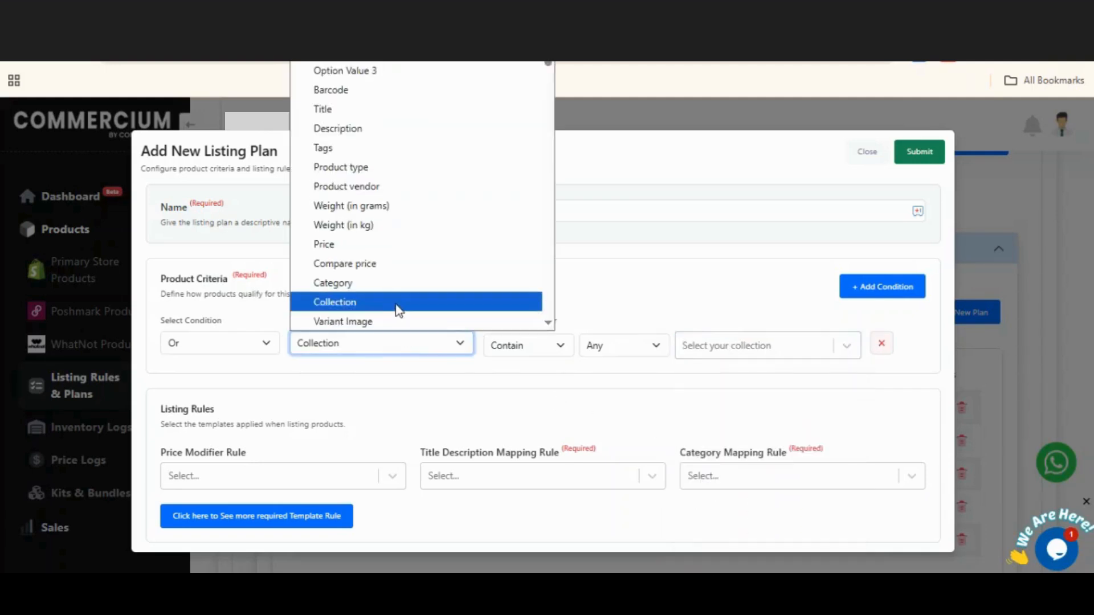
click(393, 290)
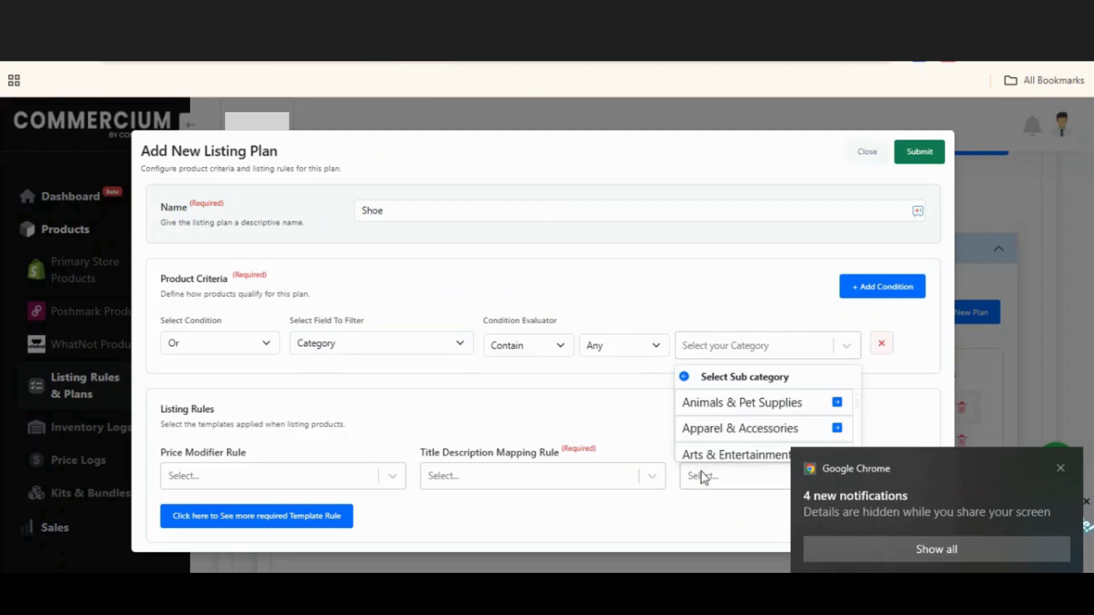
click(385, 346)
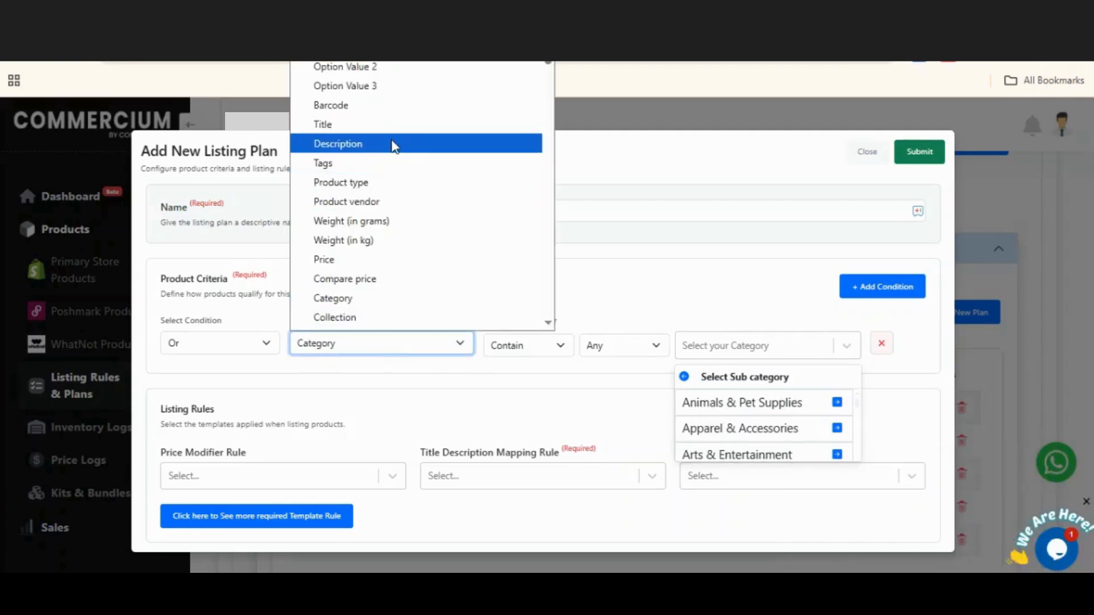
click(336, 28)
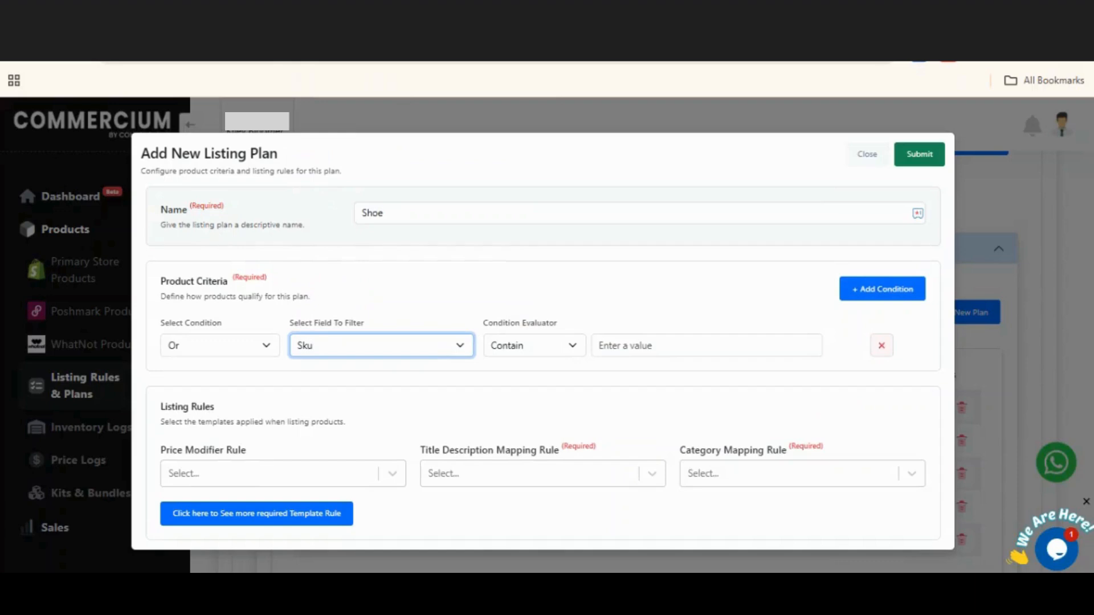
Step: Set the first Sku condition's evaluator to Equals to and open its value for entry
click(621, 352)
click(558, 346)
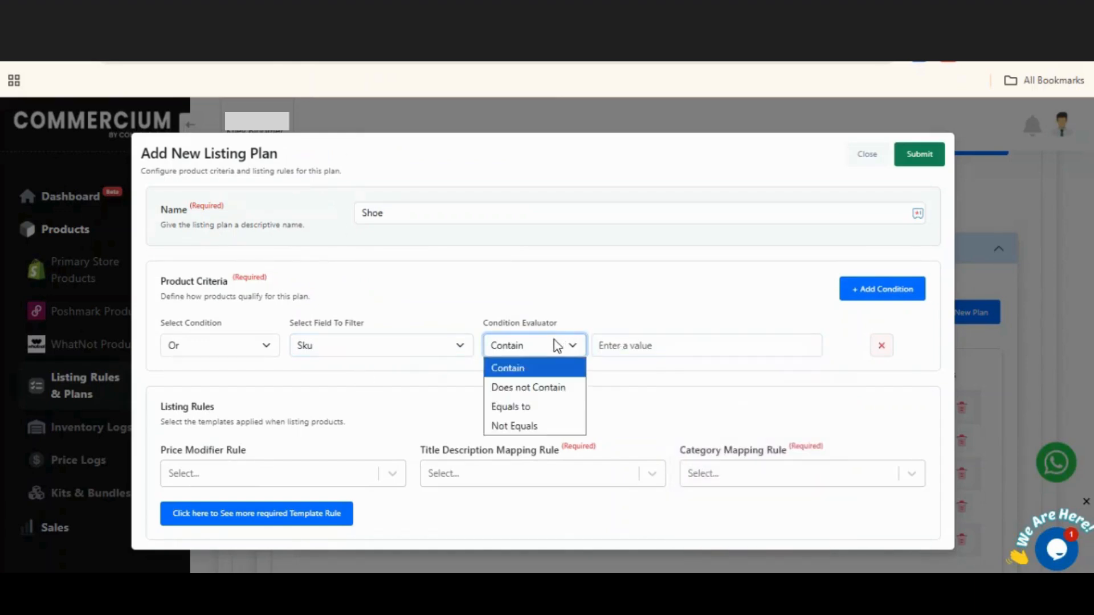
click(526, 401)
click(638, 356)
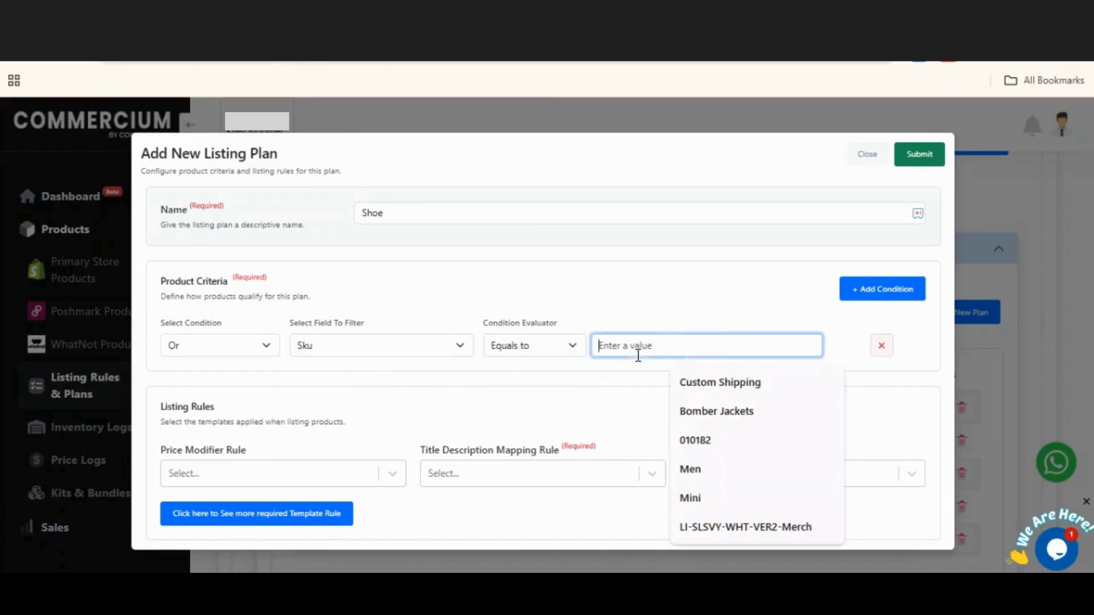
Step: Try a second Sku condition with the evaluator Equals to and remove it without entering a value
click(878, 294)
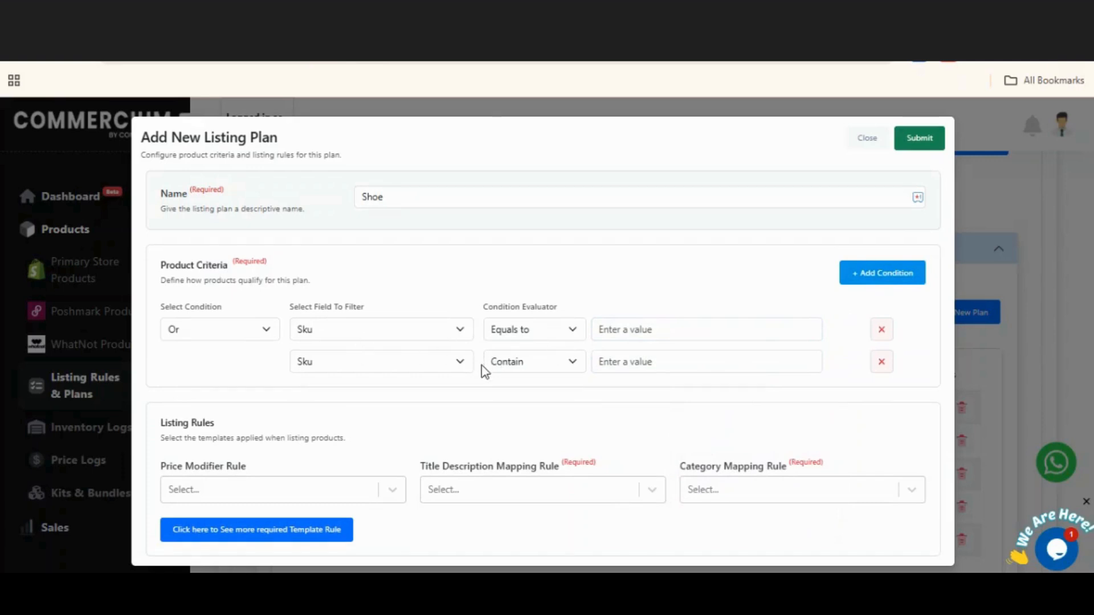
click(501, 364)
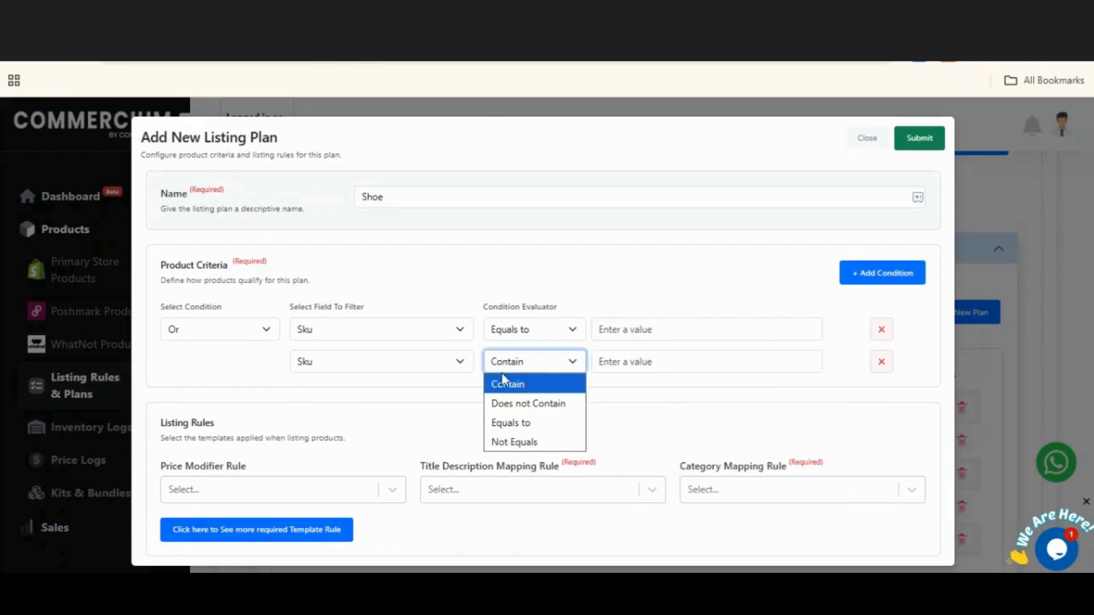
click(510, 422)
click(625, 367)
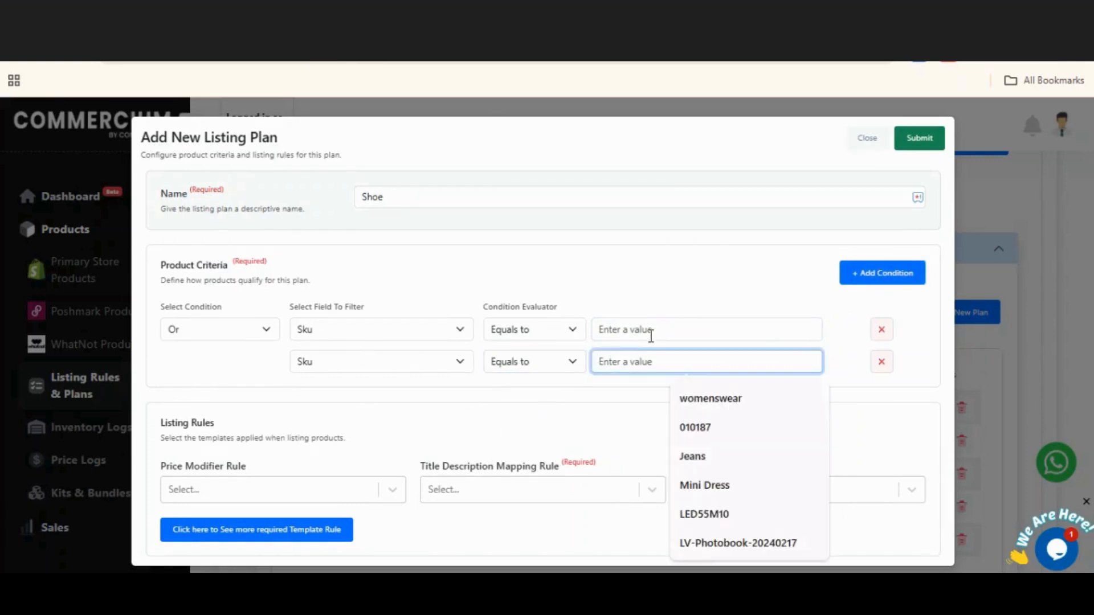
click(651, 333)
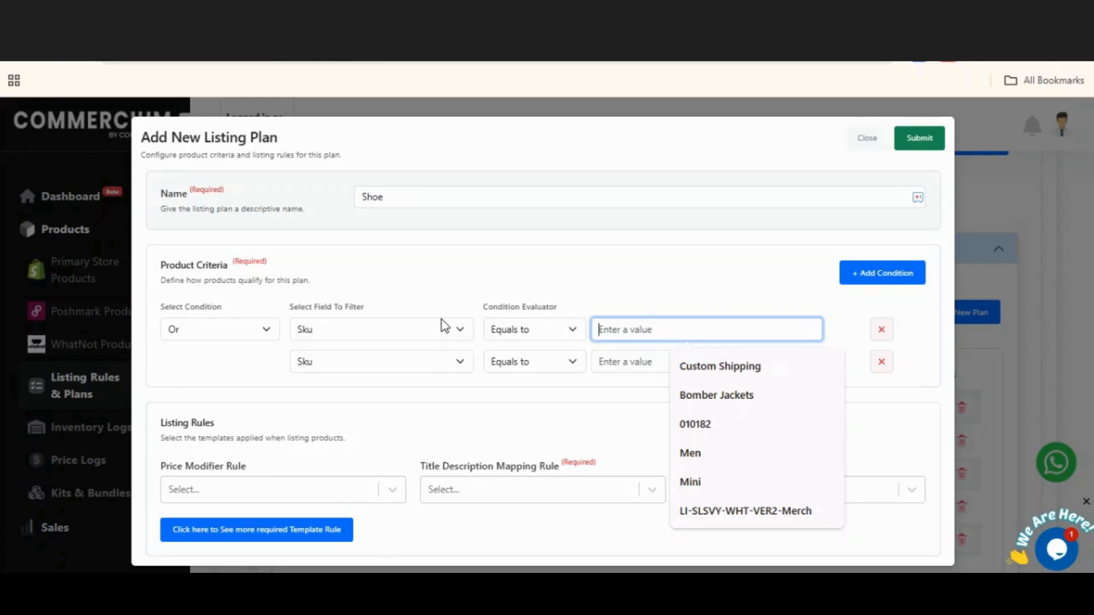
click(882, 365)
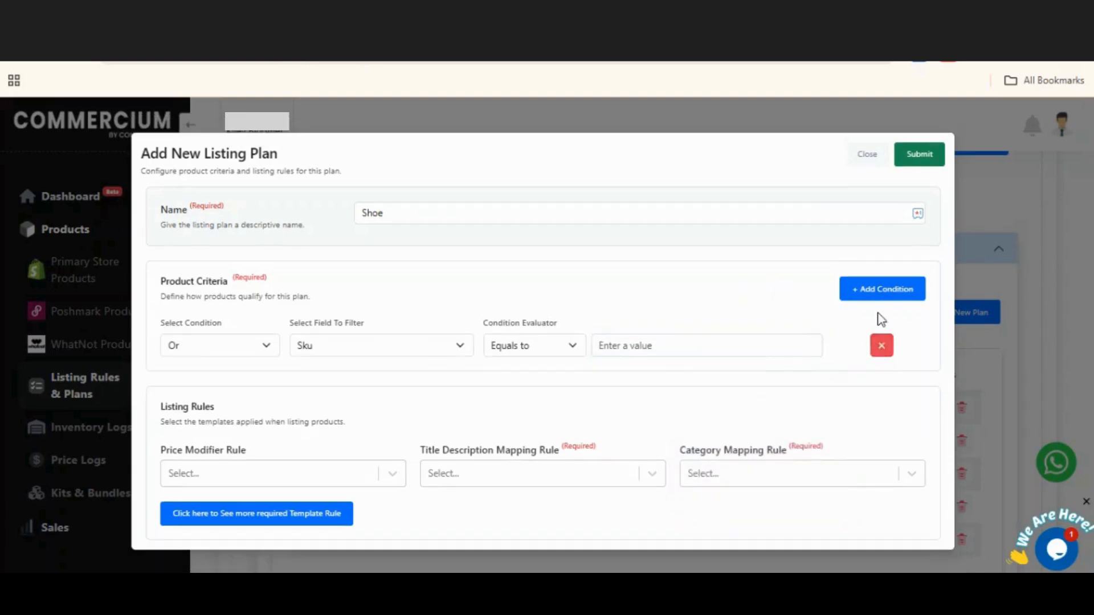
Step: Add a second condition and make the first one filter by Collection containing any of Bestsellers
click(879, 294)
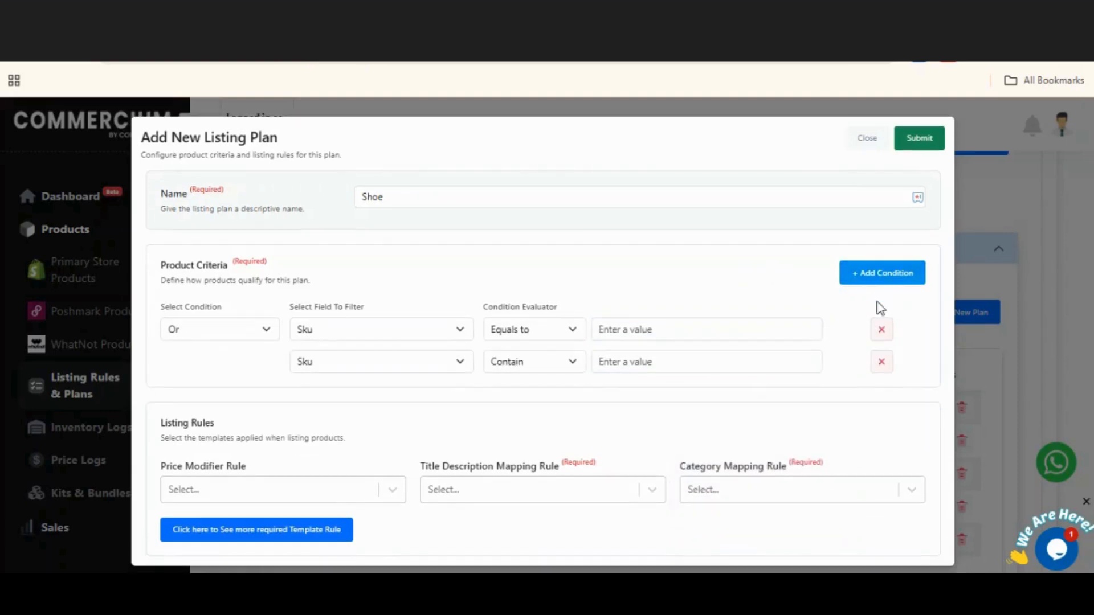
click(419, 336)
scroll(484, 262, down, 3)
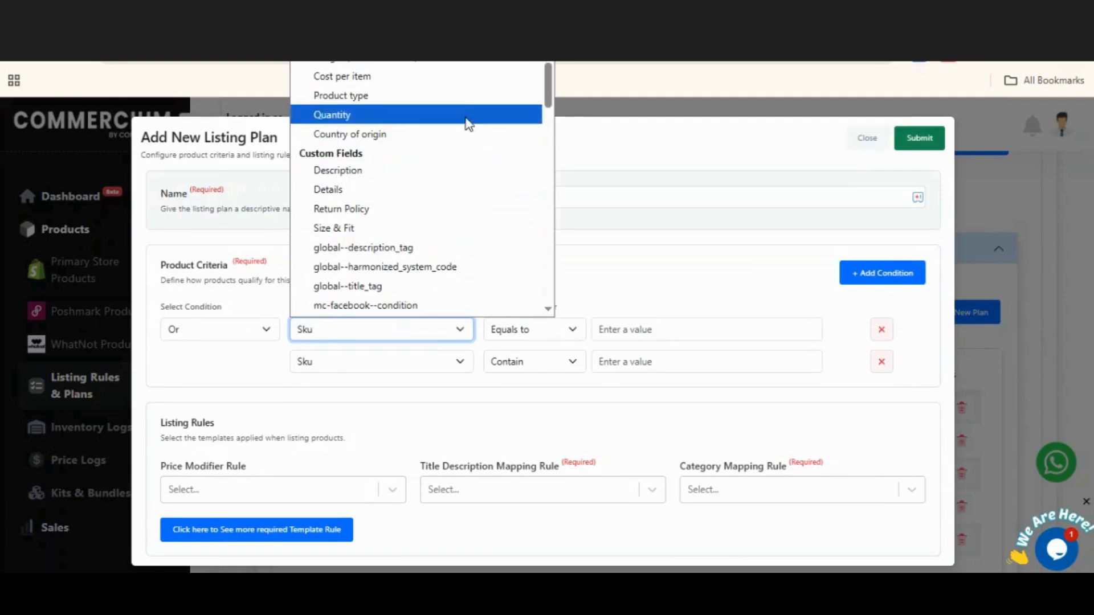
scroll(461, 82, up, 3)
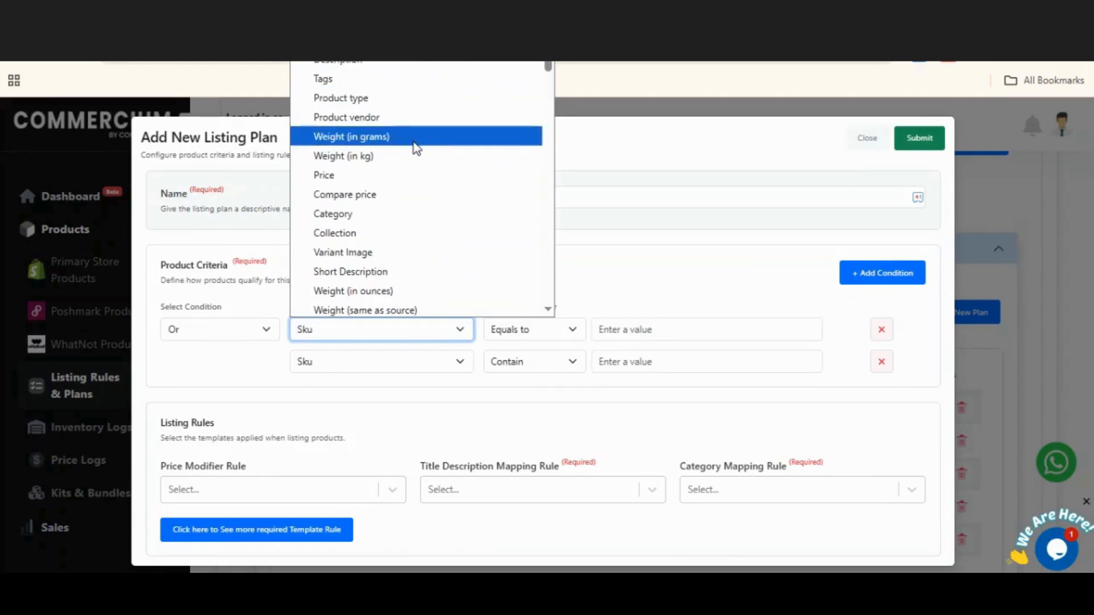
click(384, 234)
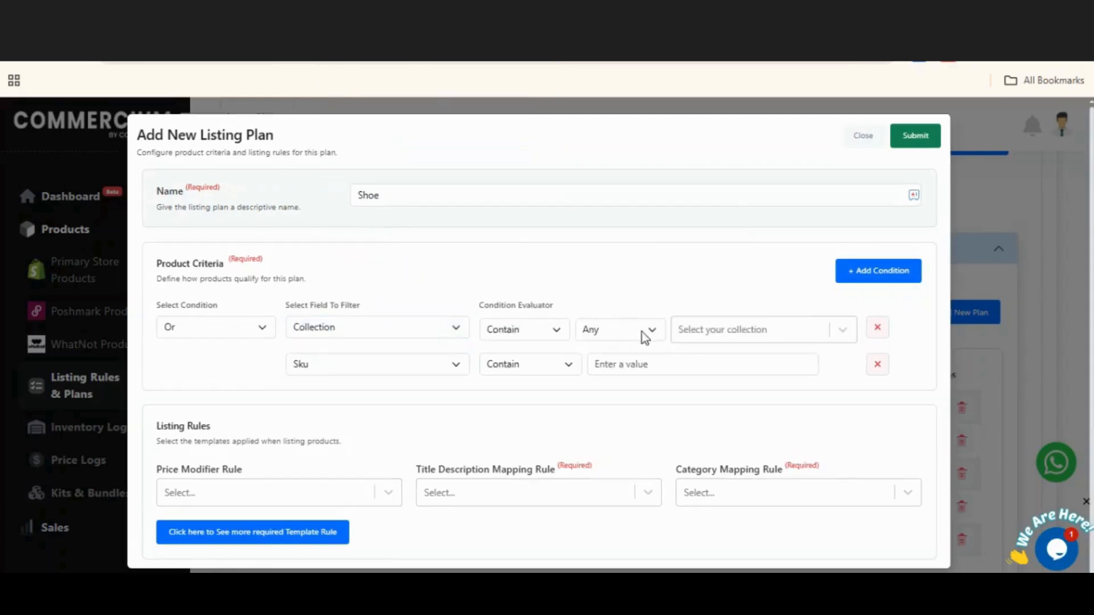
click(714, 329)
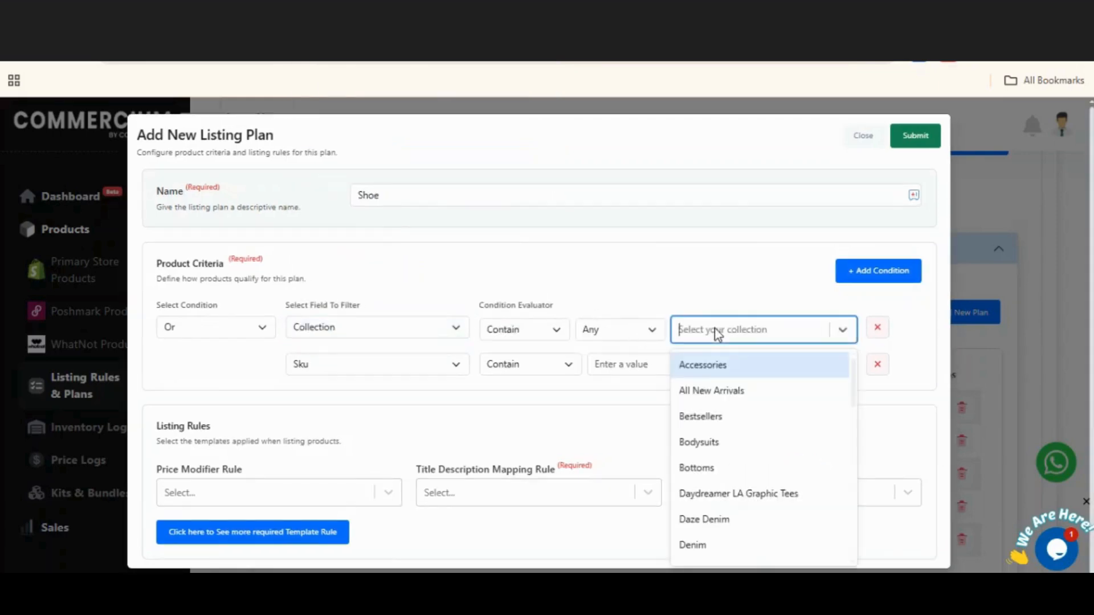
click(691, 417)
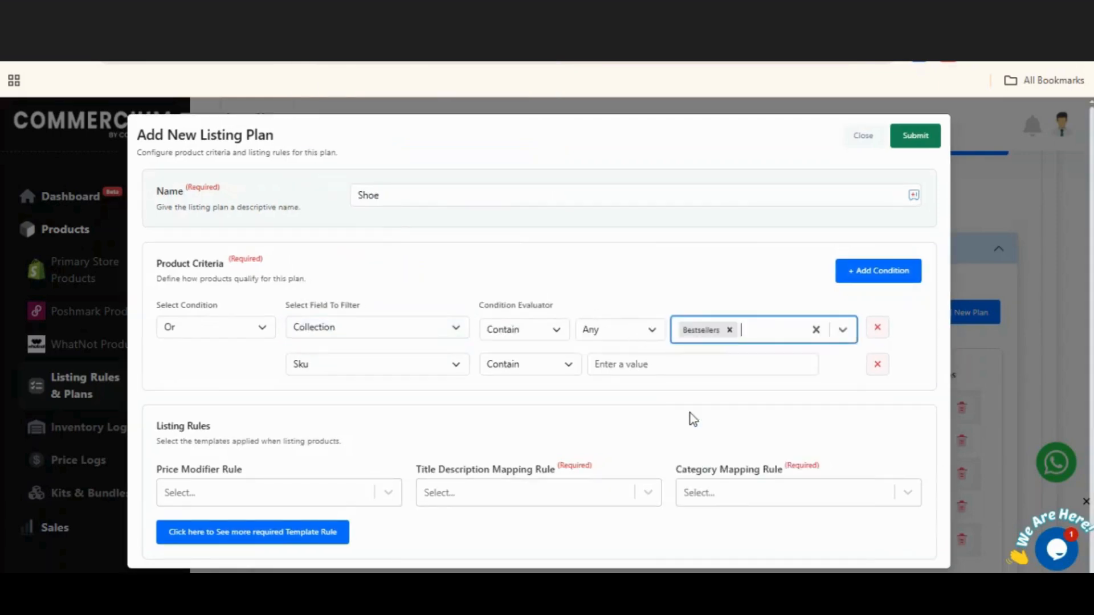
Step: Make the second condition filter by Product type containing Shoe
click(406, 368)
scroll(400, 322, down, 1)
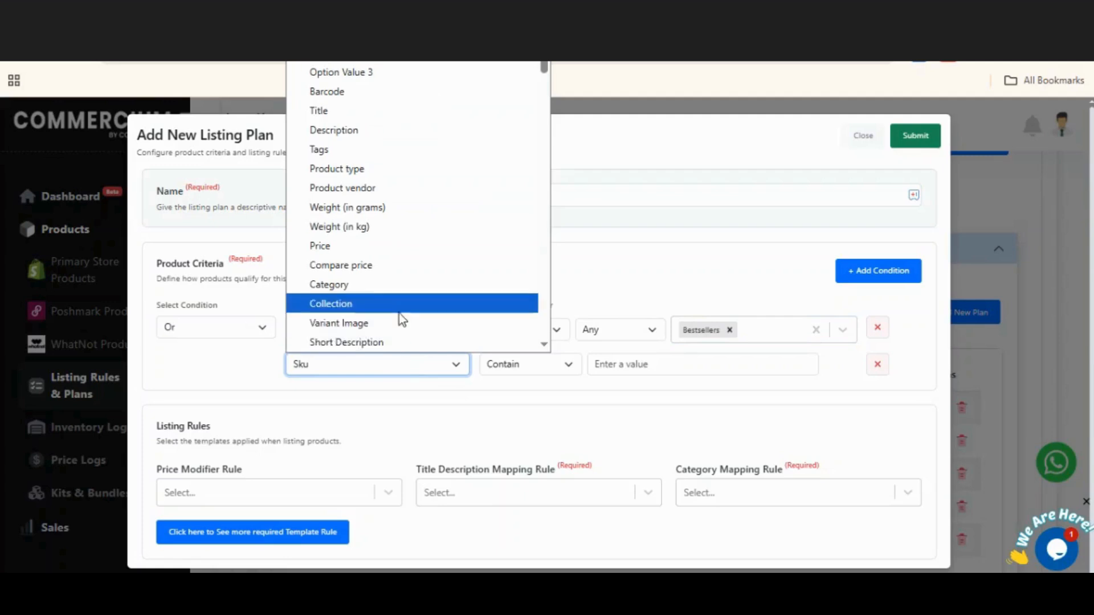
scroll(399, 313, down, 2)
scroll(371, 295, down, 4)
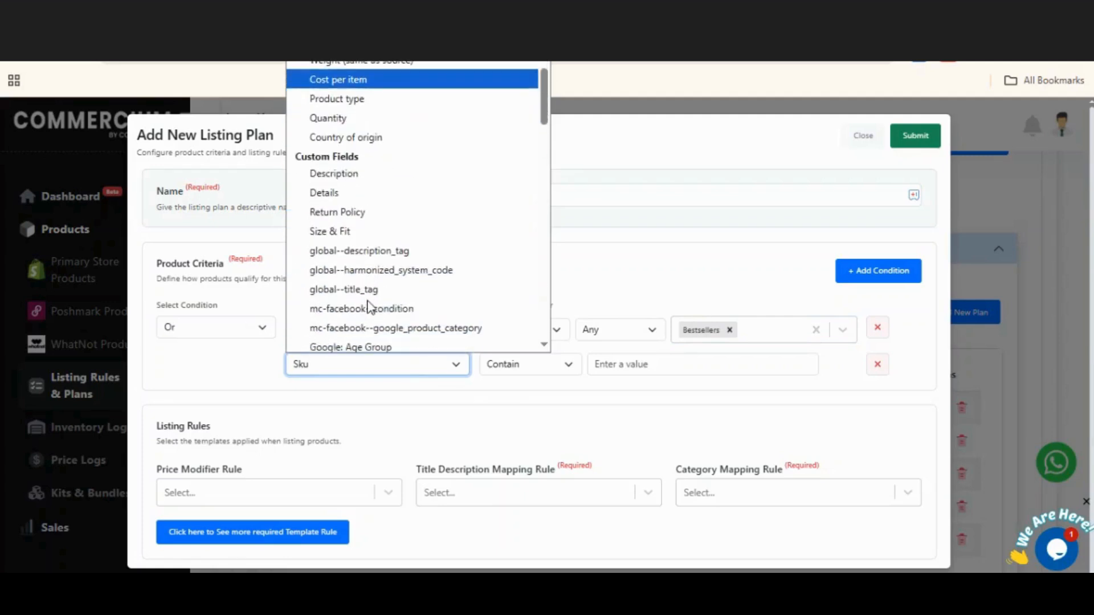
click(431, 104)
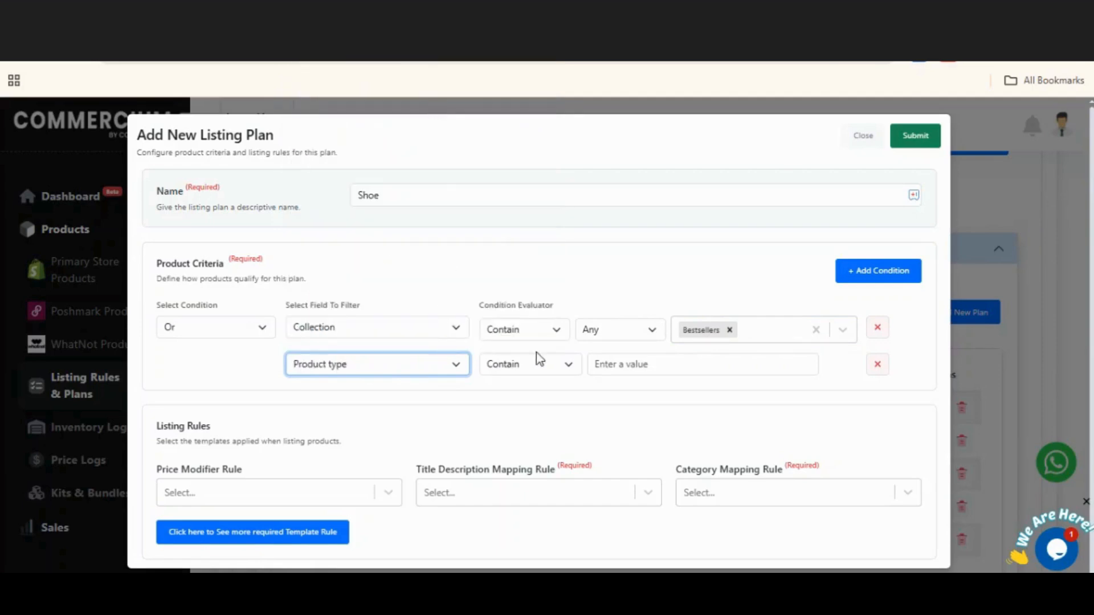
click(609, 364)
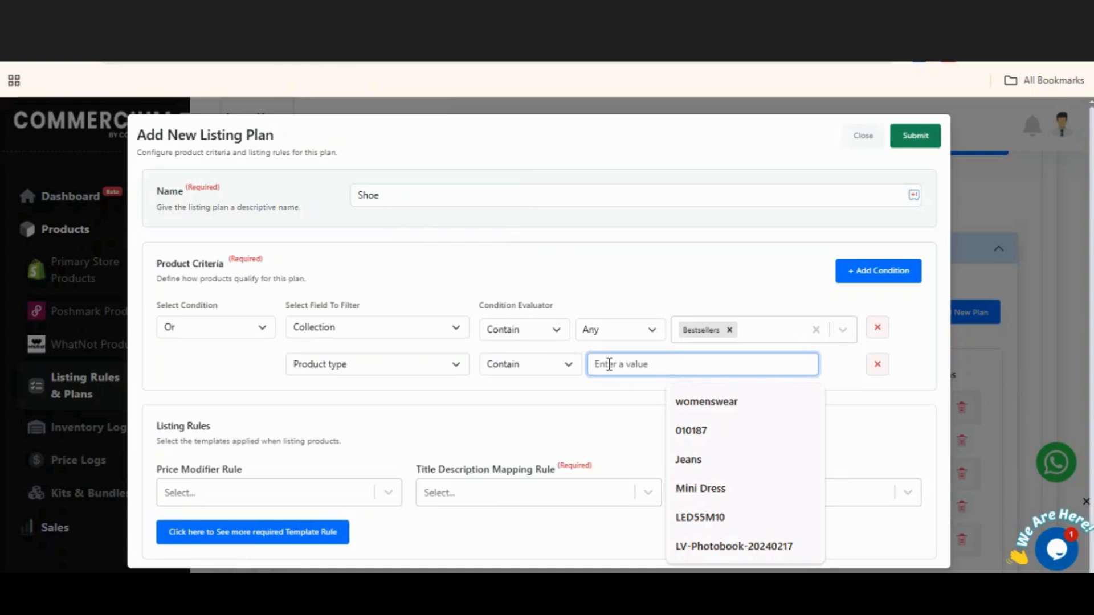
text(Shoes)
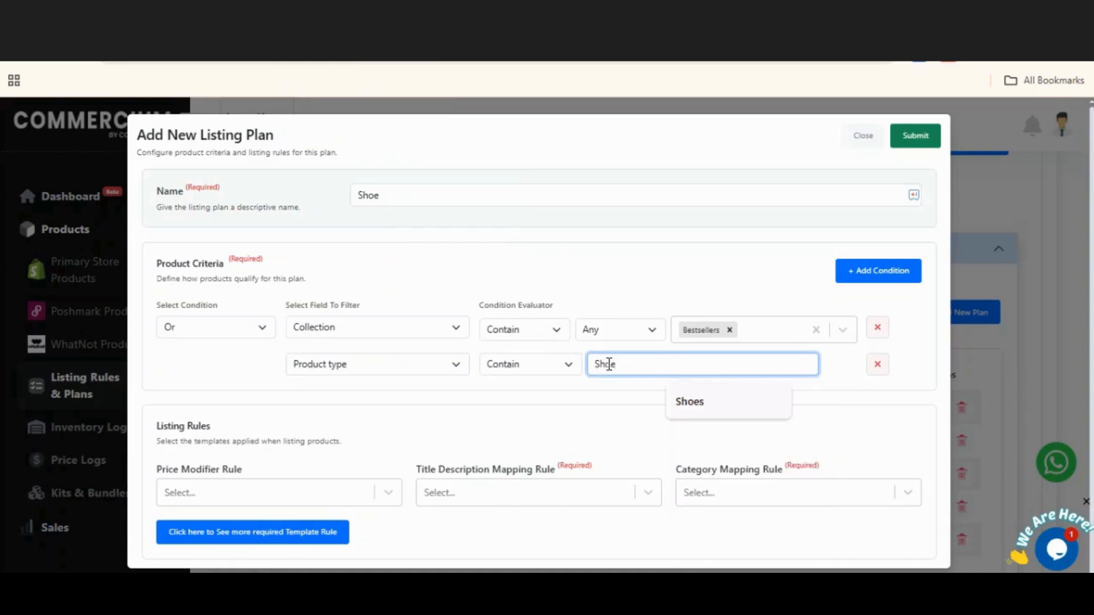
click(650, 299)
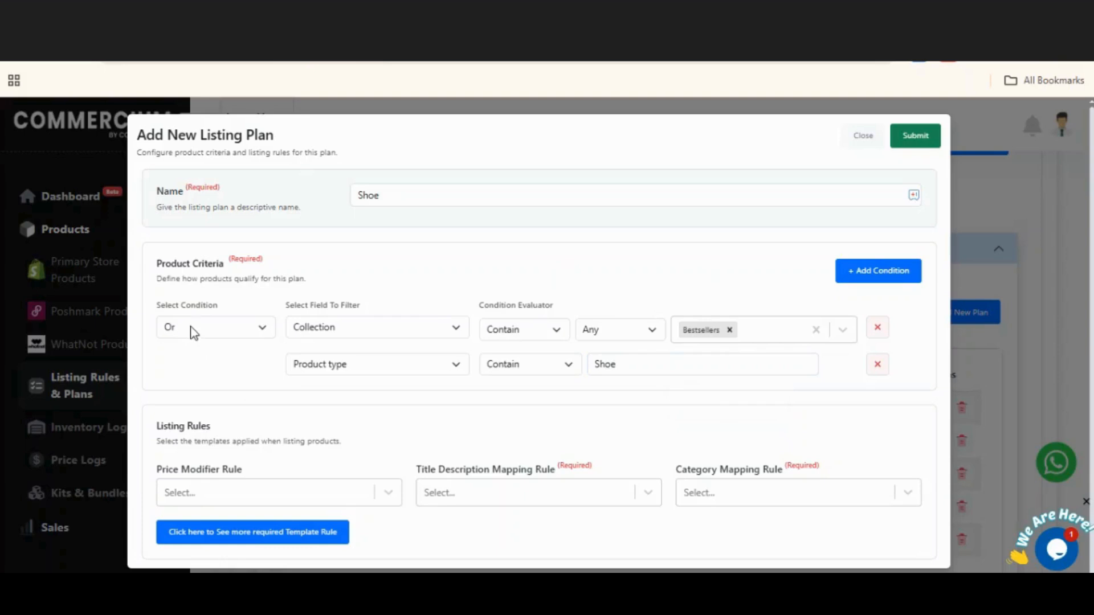
Step: Change the logical condition joining the Collection and Product type criteria to And
drag(155, 304, 242, 313)
click(242, 313)
click(648, 361)
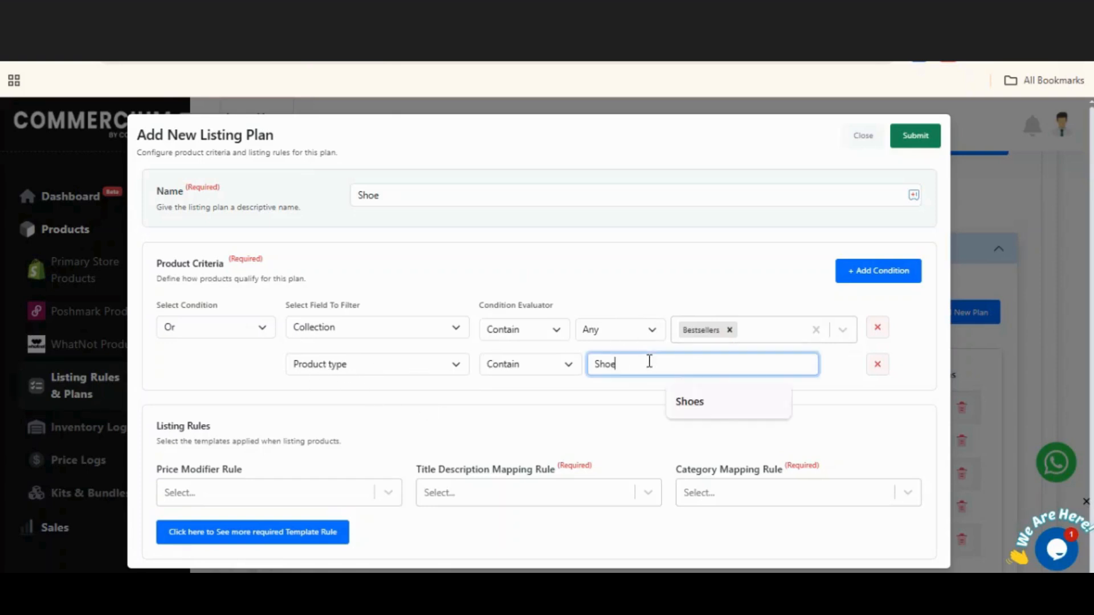
click(728, 281)
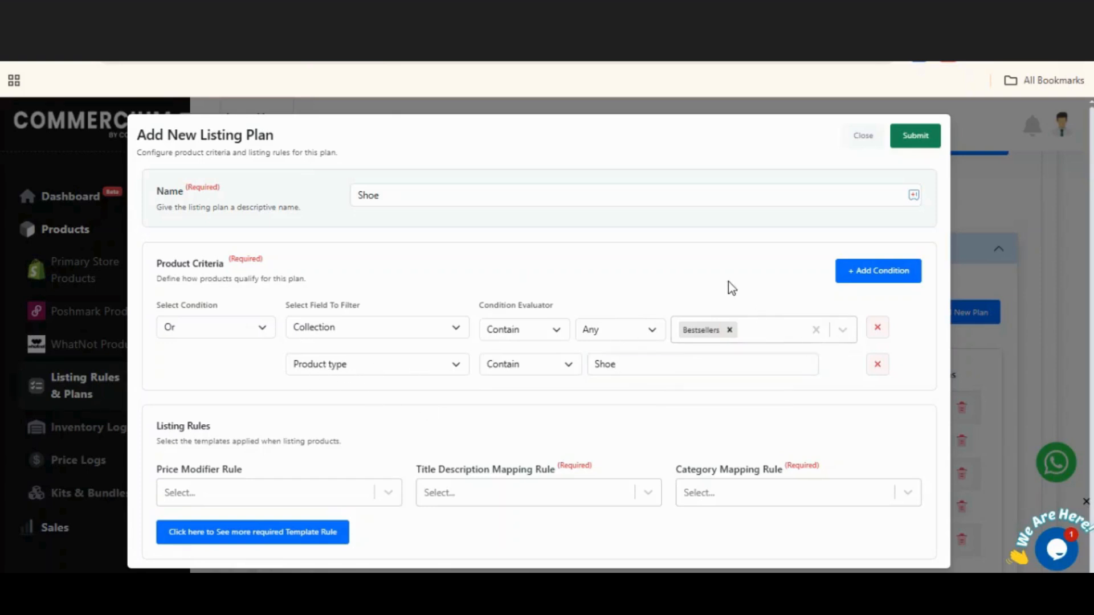
click(261, 332)
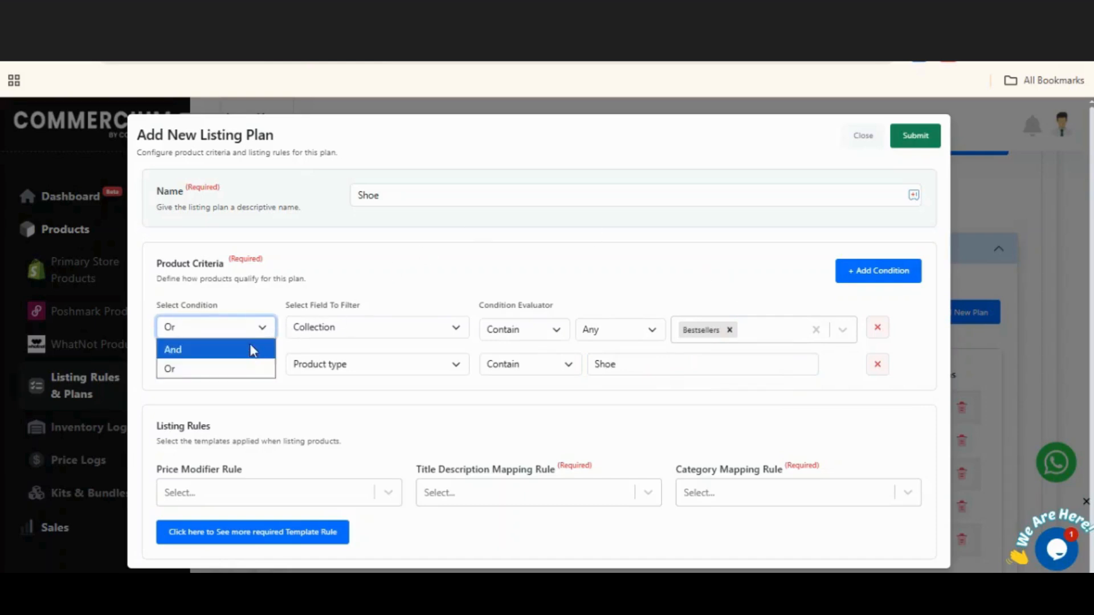
click(248, 350)
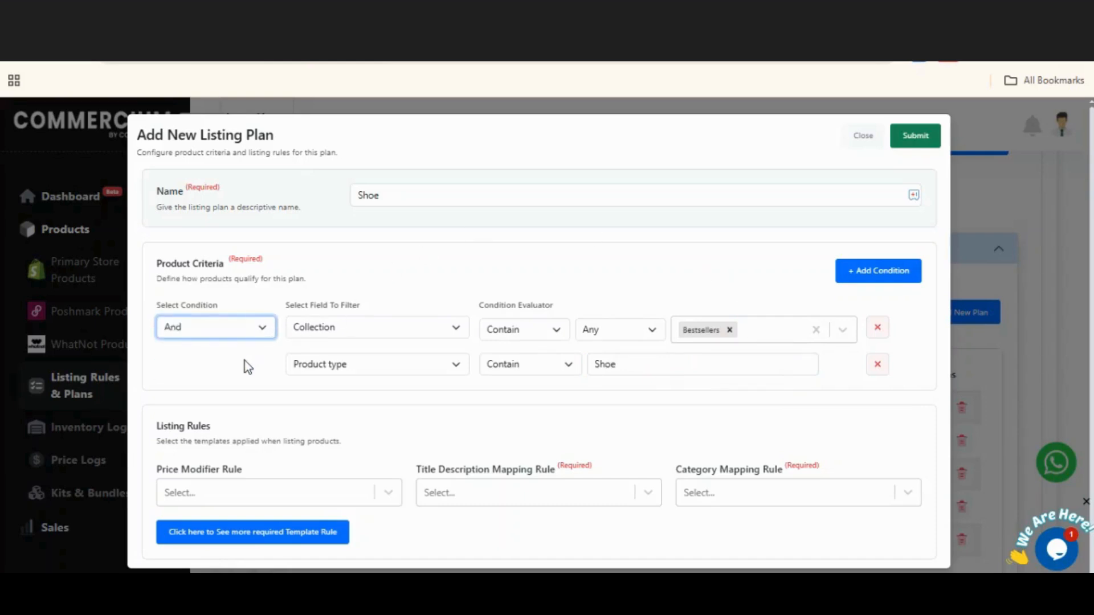
click(245, 361)
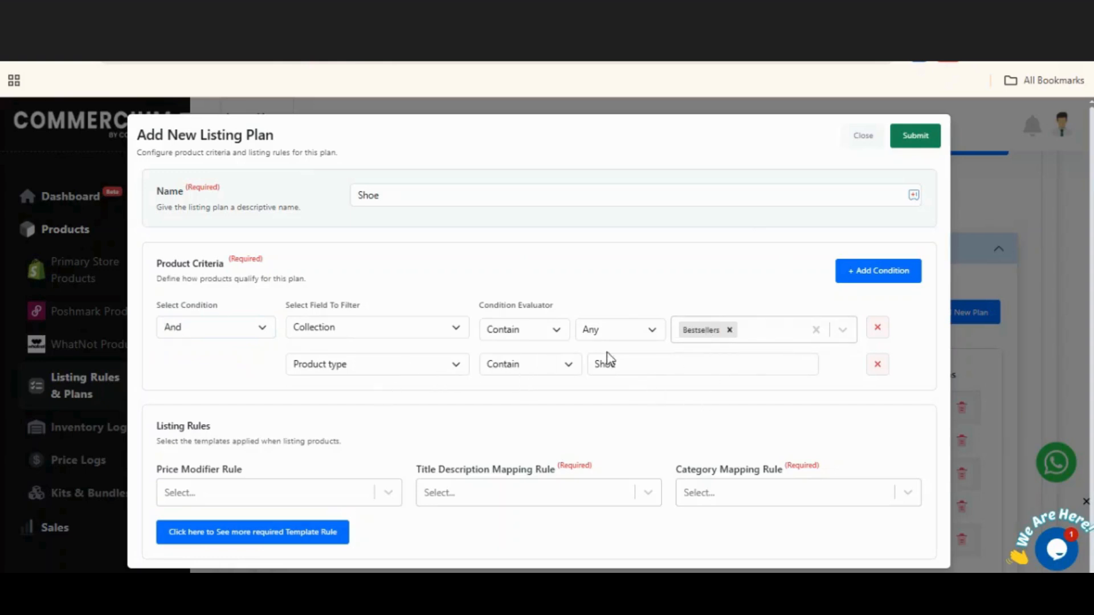
click(627, 359)
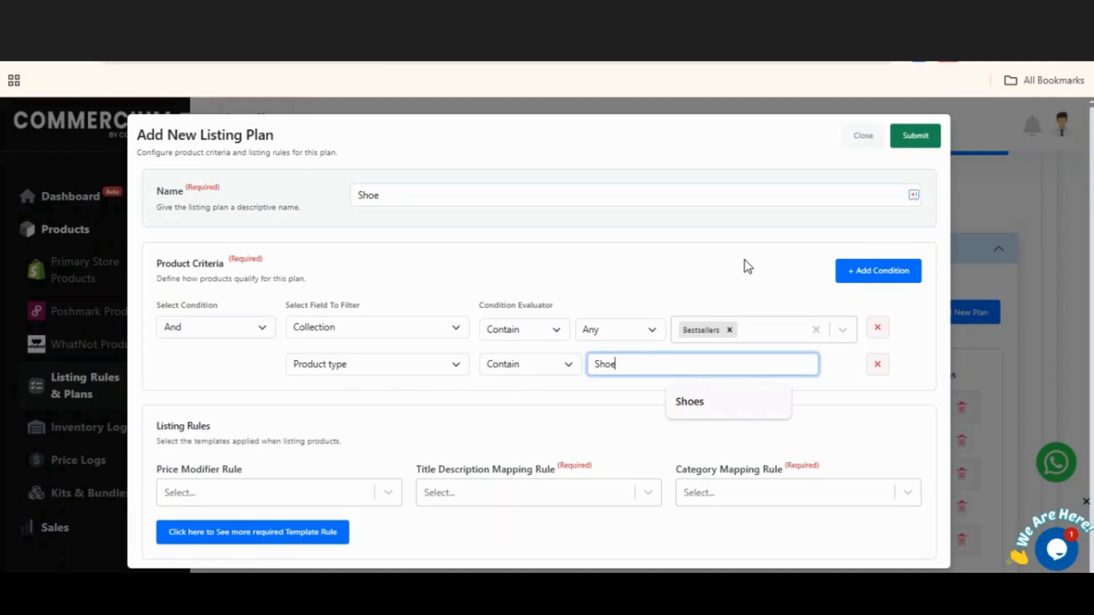
click(744, 260)
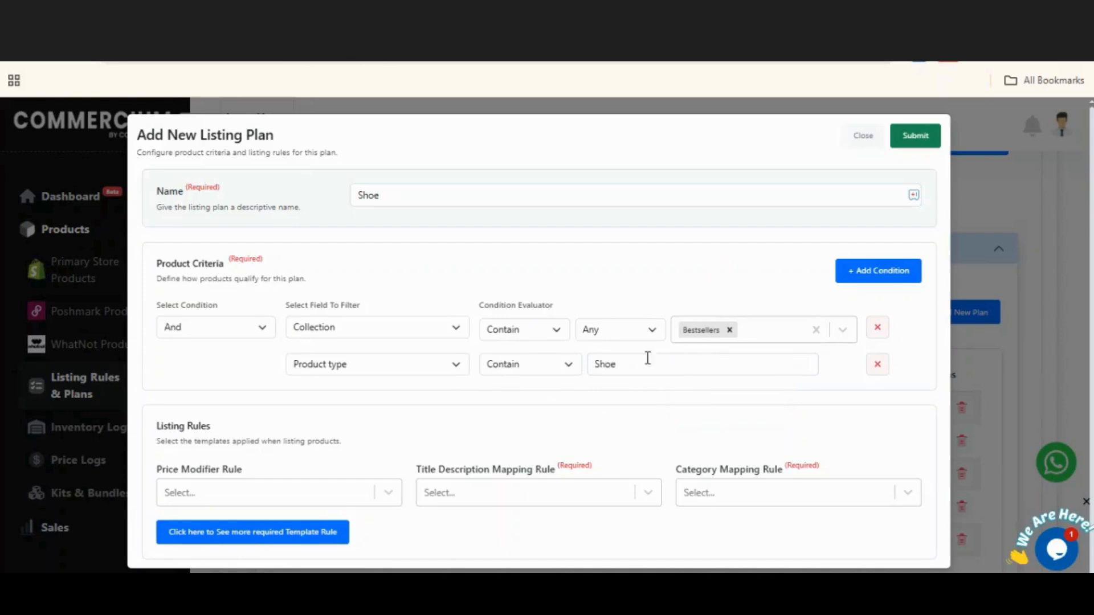
click(661, 360)
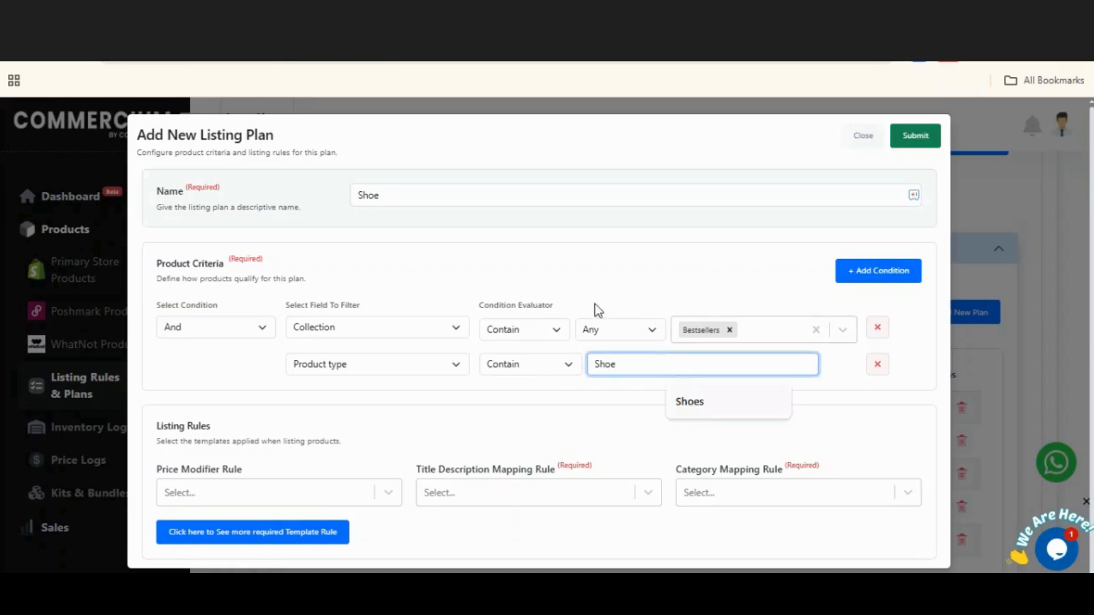
click(547, 402)
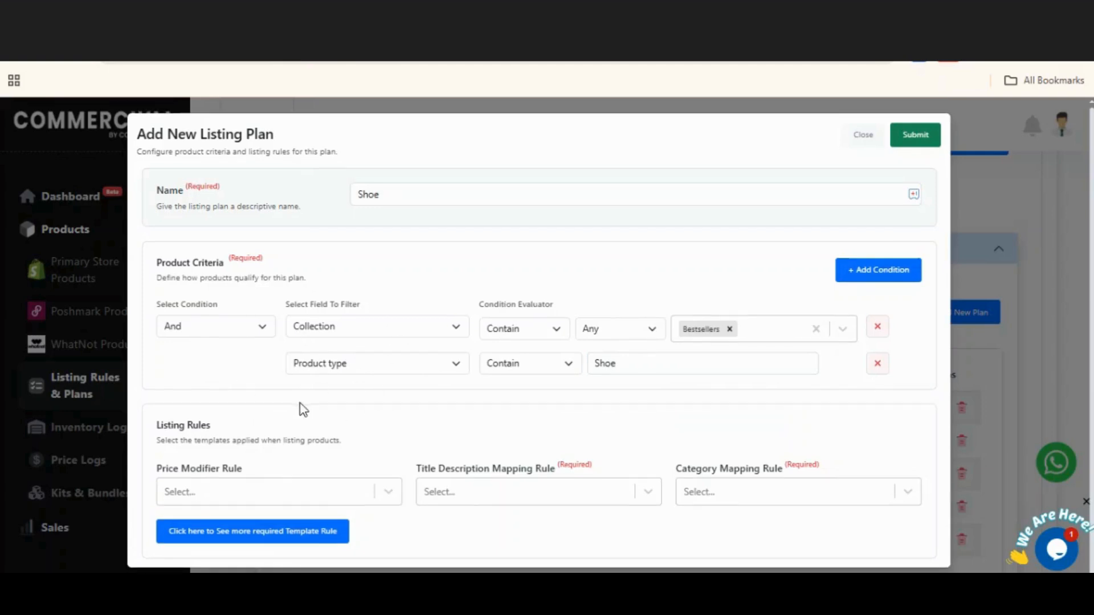
Step: Show the additional required template rules and choose Posh Price Adjustment as the plan's price modifier rule
click(234, 538)
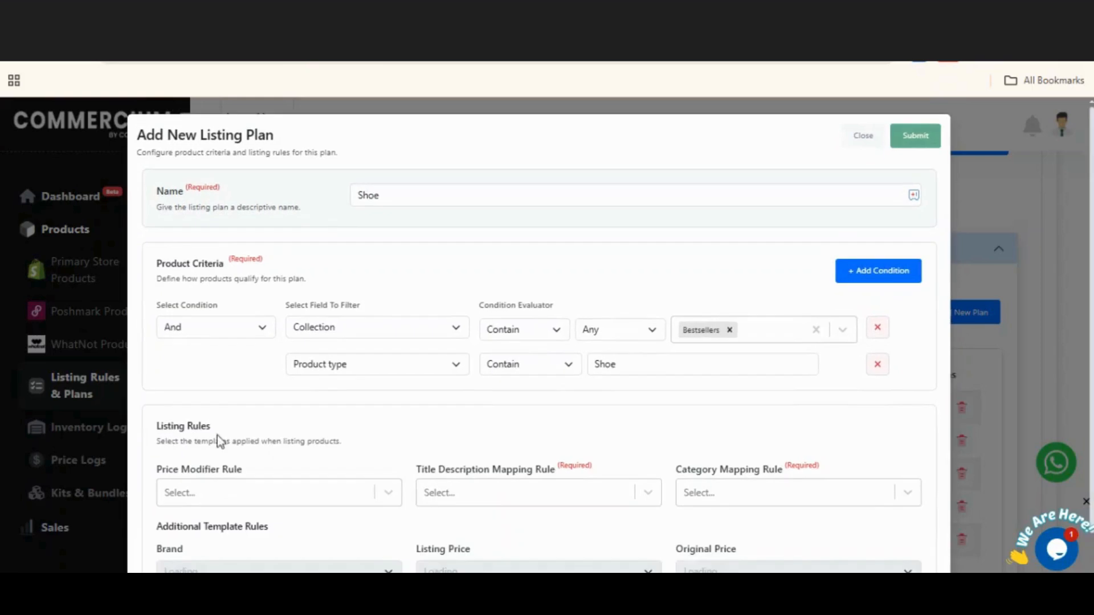
scroll(196, 433, down, 1)
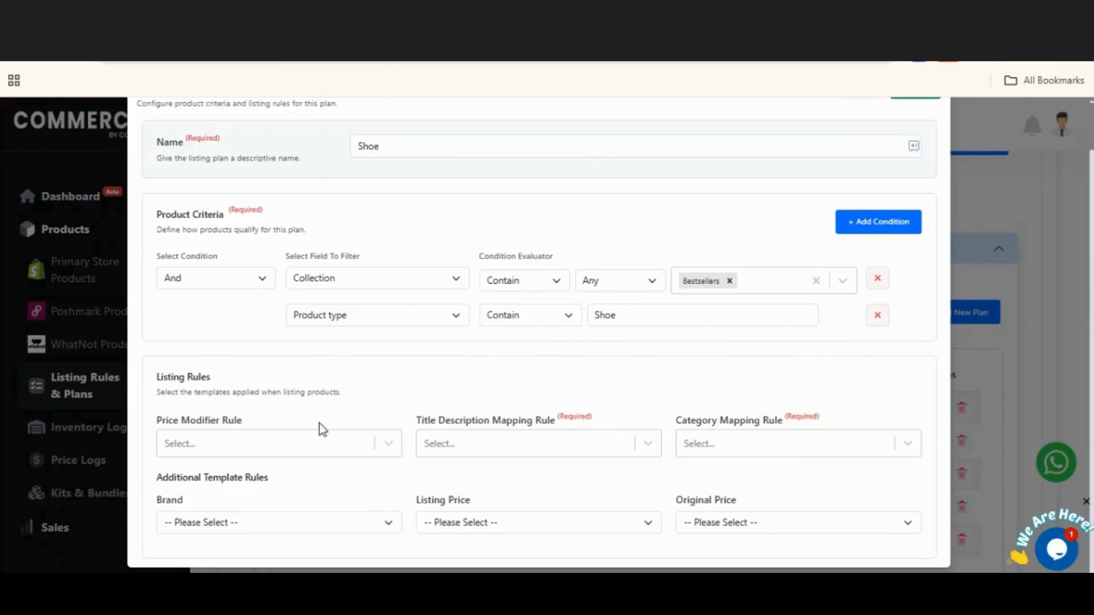
click(307, 446)
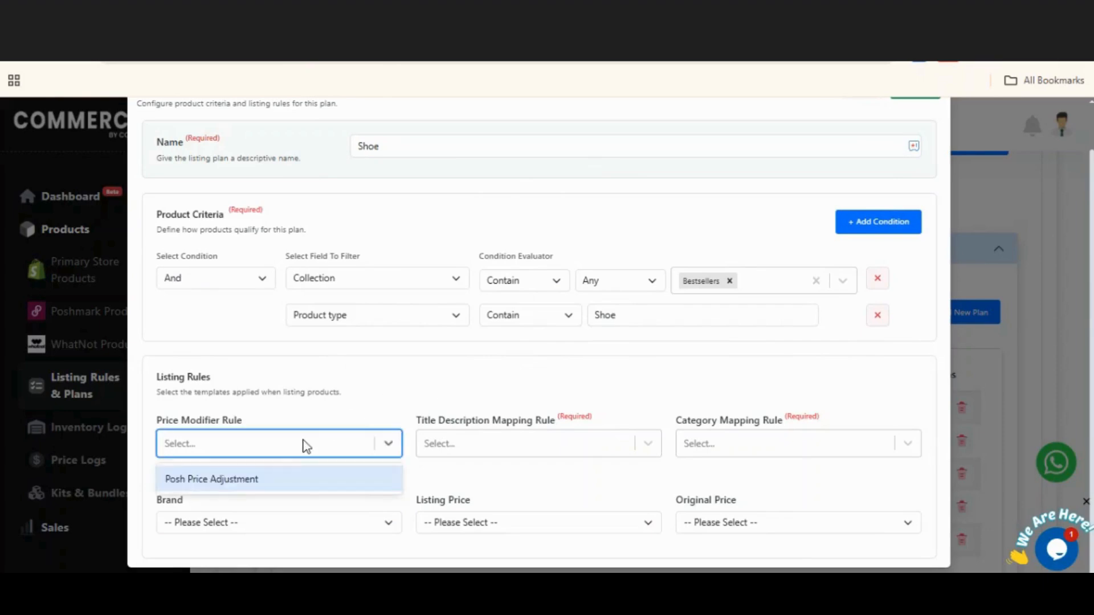
click(284, 483)
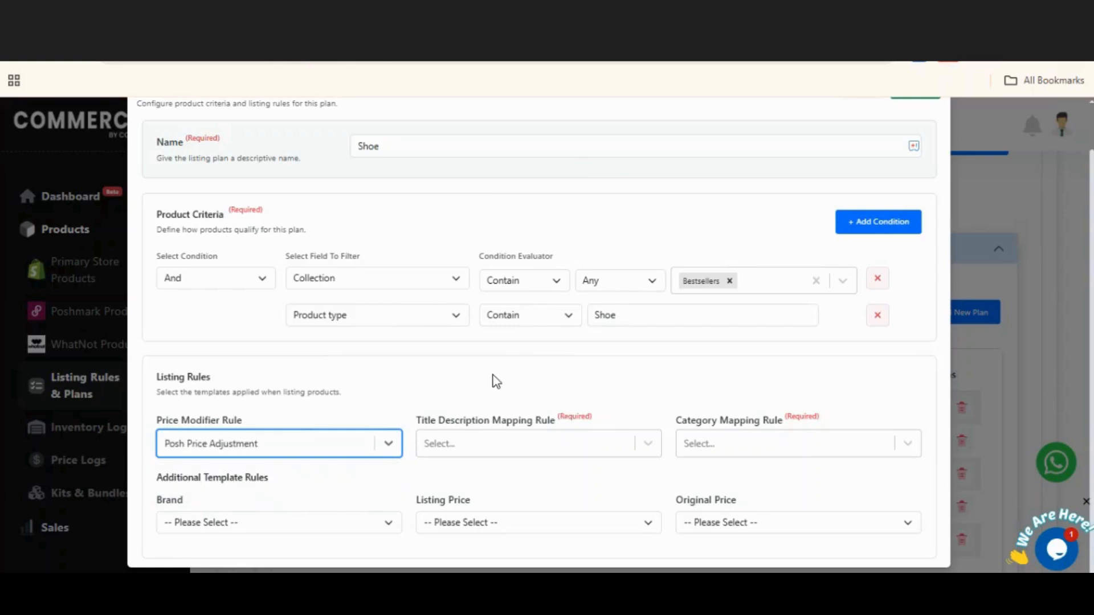
Step: Set the title description mapping rule to Title and the category mapping rule to Shoes - Heels
click(485, 433)
click(472, 479)
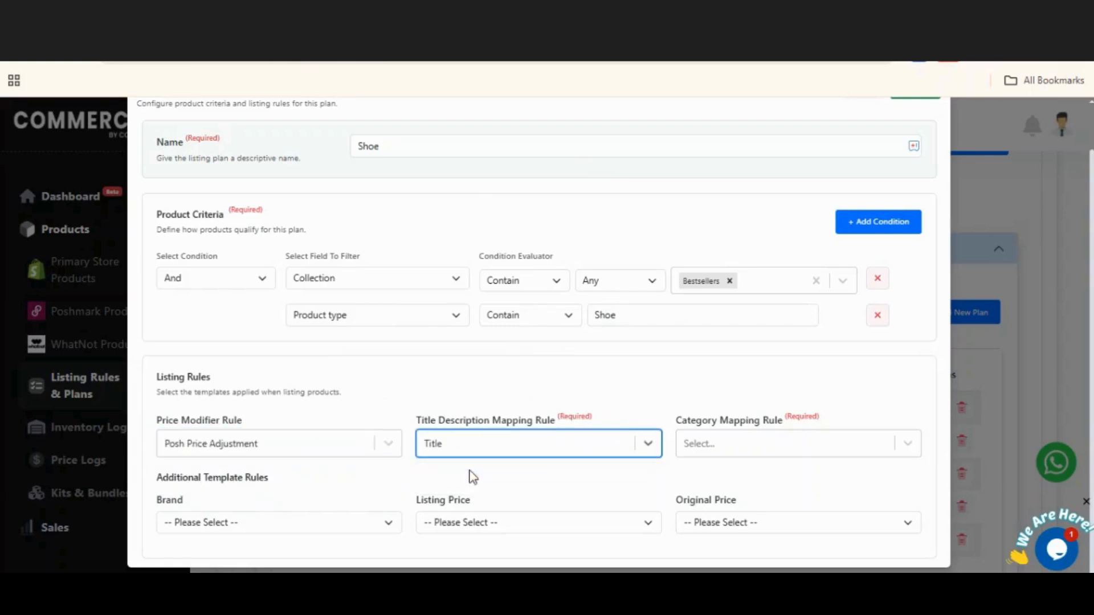
click(700, 443)
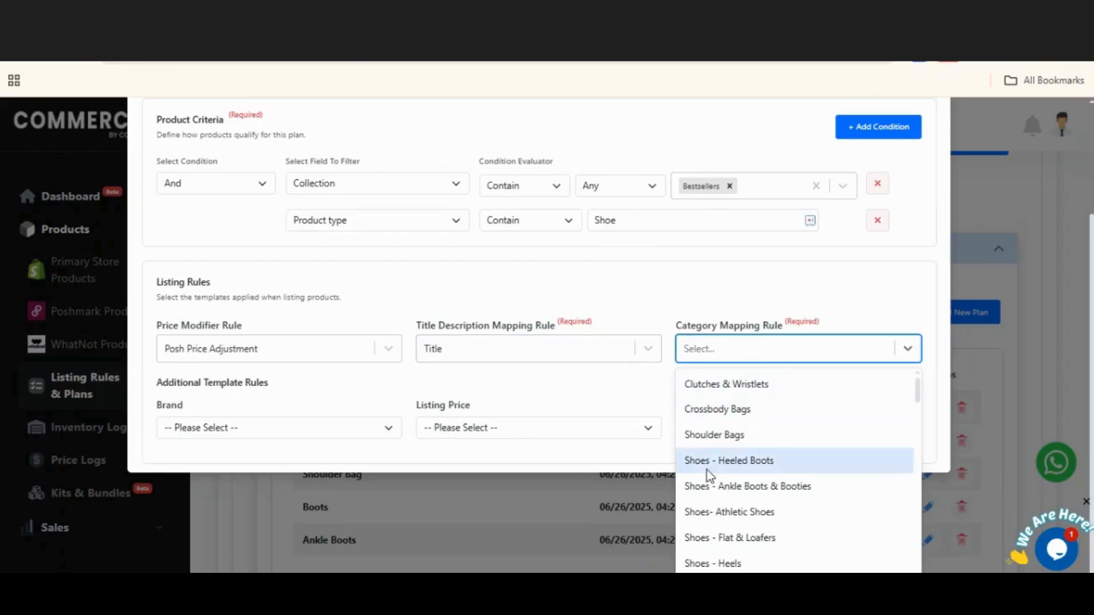
scroll(706, 507, down, 1)
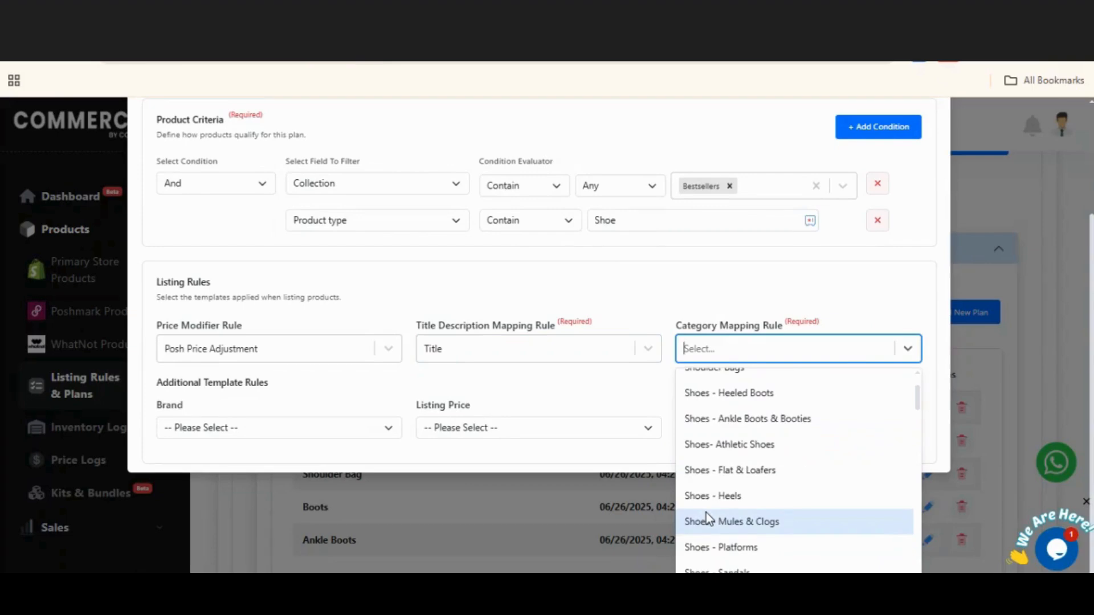
scroll(706, 512, down, 1)
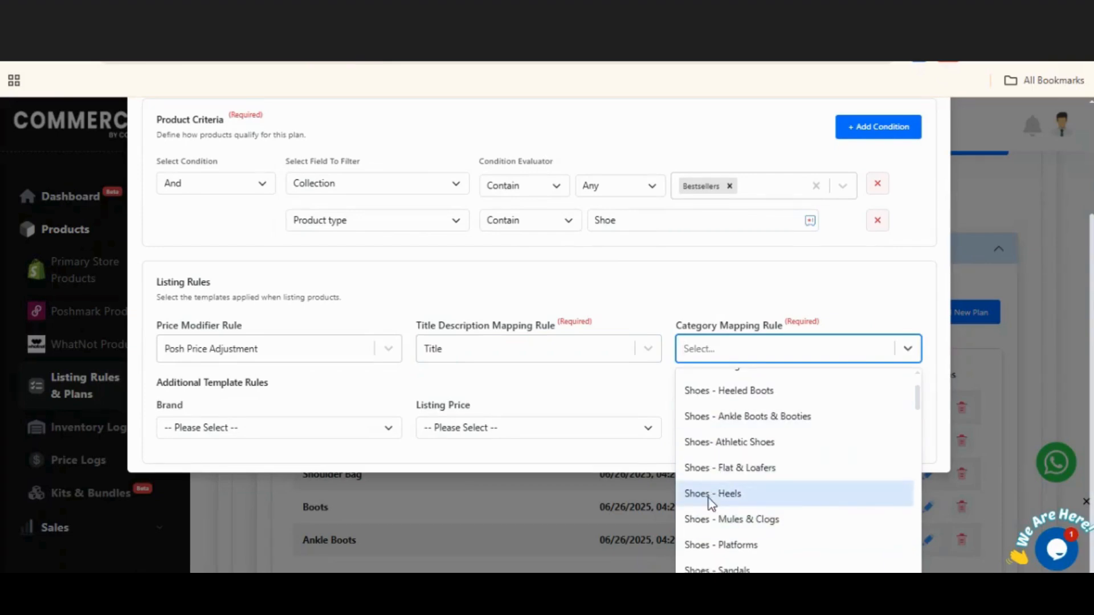
scroll(709, 497, down, 1)
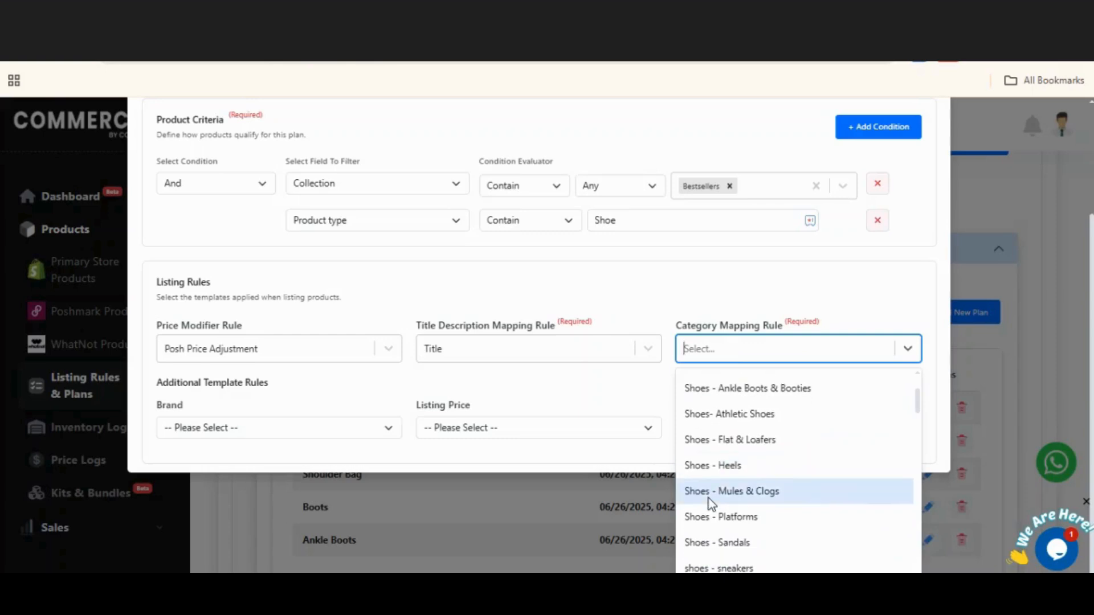
click(702, 474)
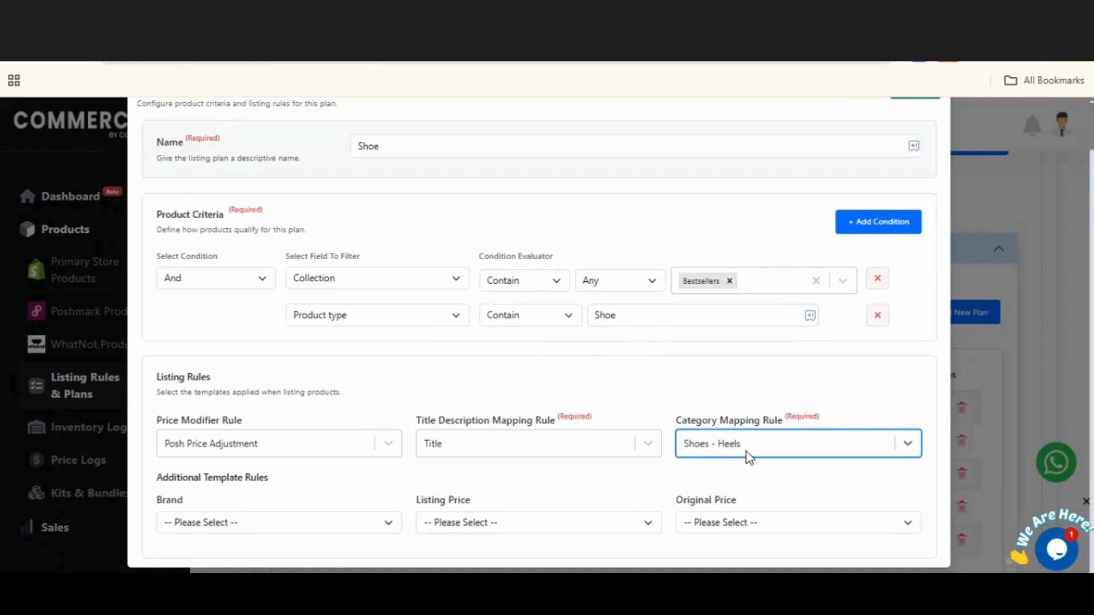
drag(832, 420, 701, 406)
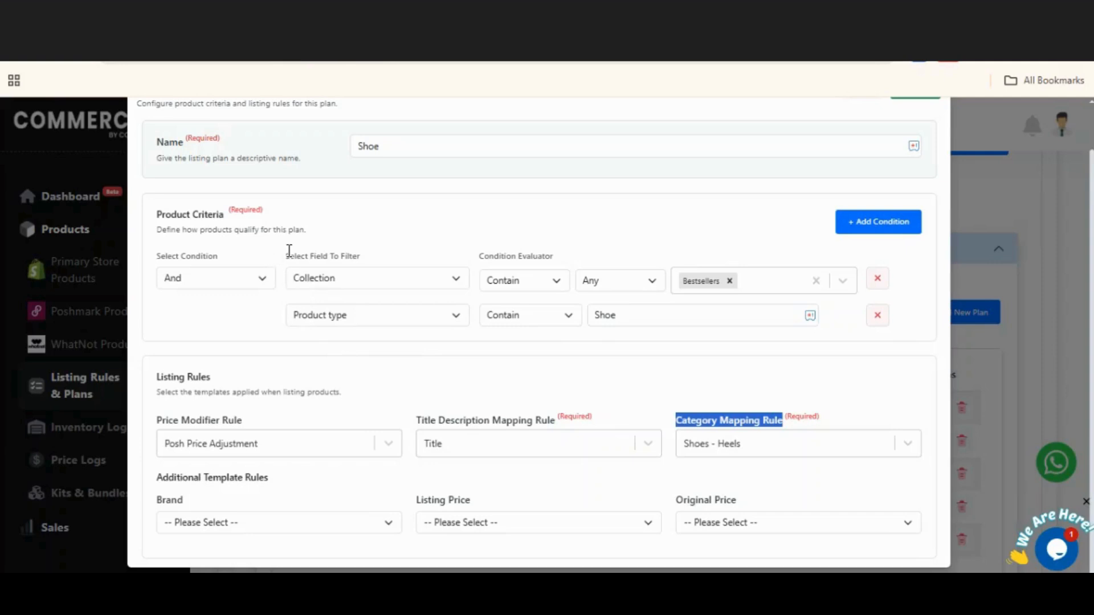
drag(287, 253, 357, 252)
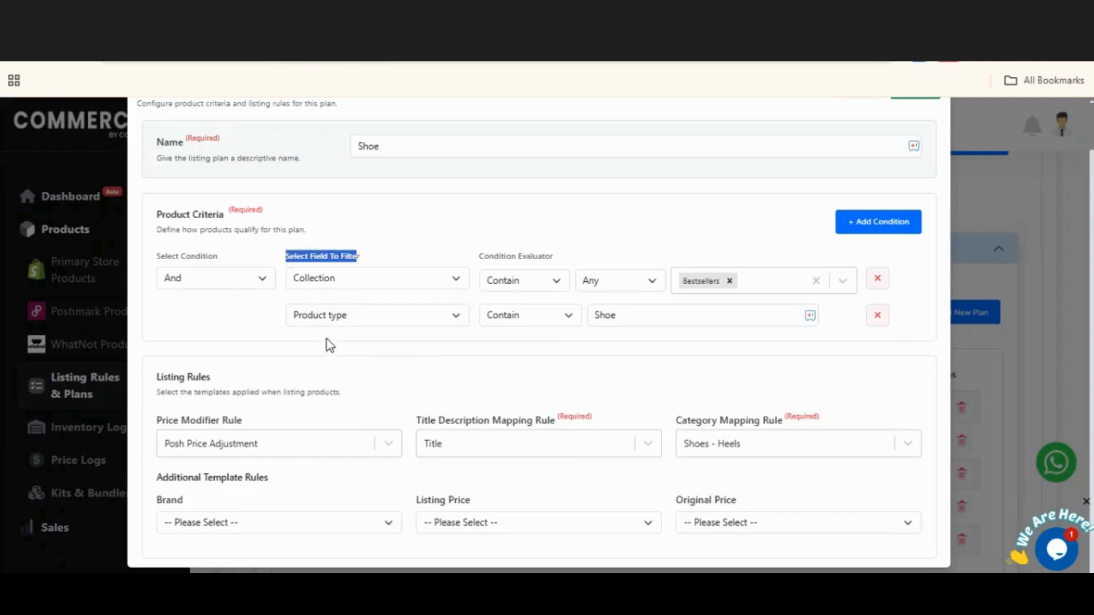
click(323, 351)
Step: Check which template rules are available for Brand without selecting one
click(261, 523)
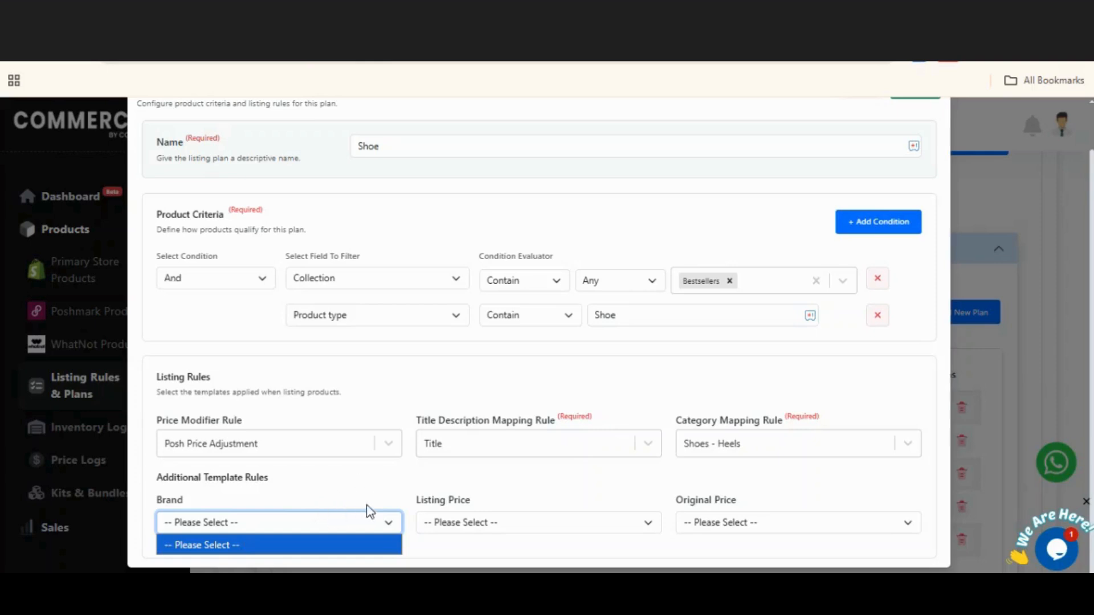
drag(371, 511, 510, 519)
click(649, 500)
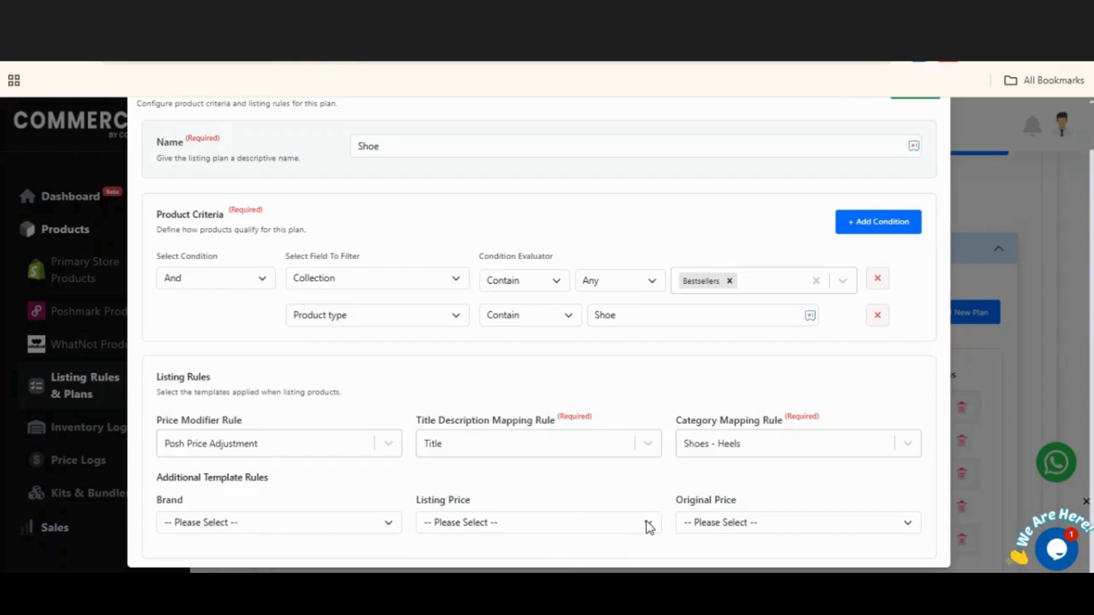
Step: Close the new listing plan form without submitting it and collapse the Products navigation group
scroll(648, 525, up, 2)
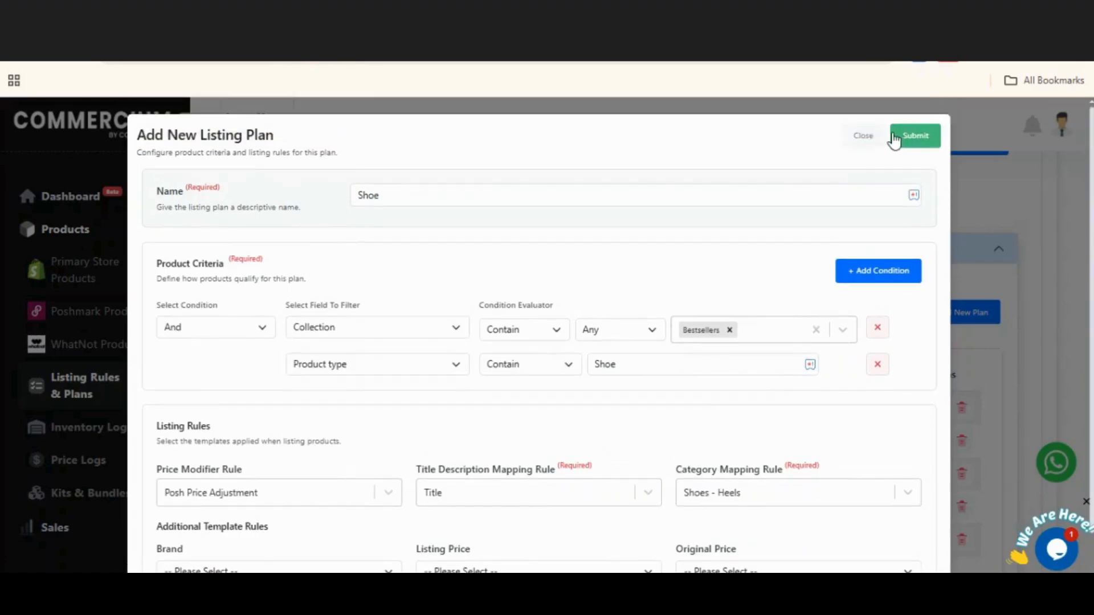
click(860, 143)
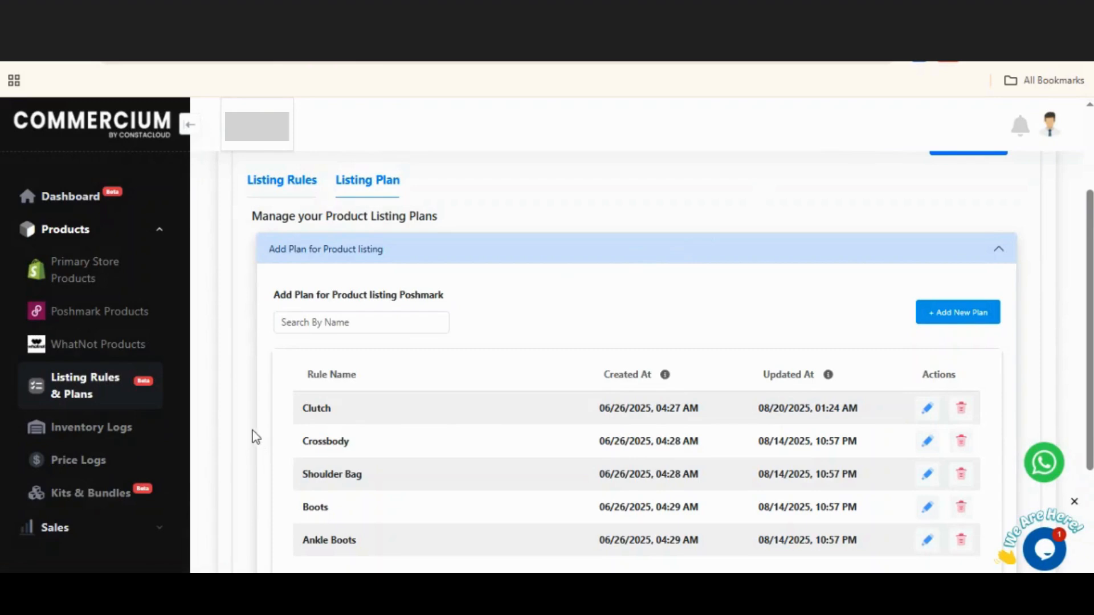
click(162, 240)
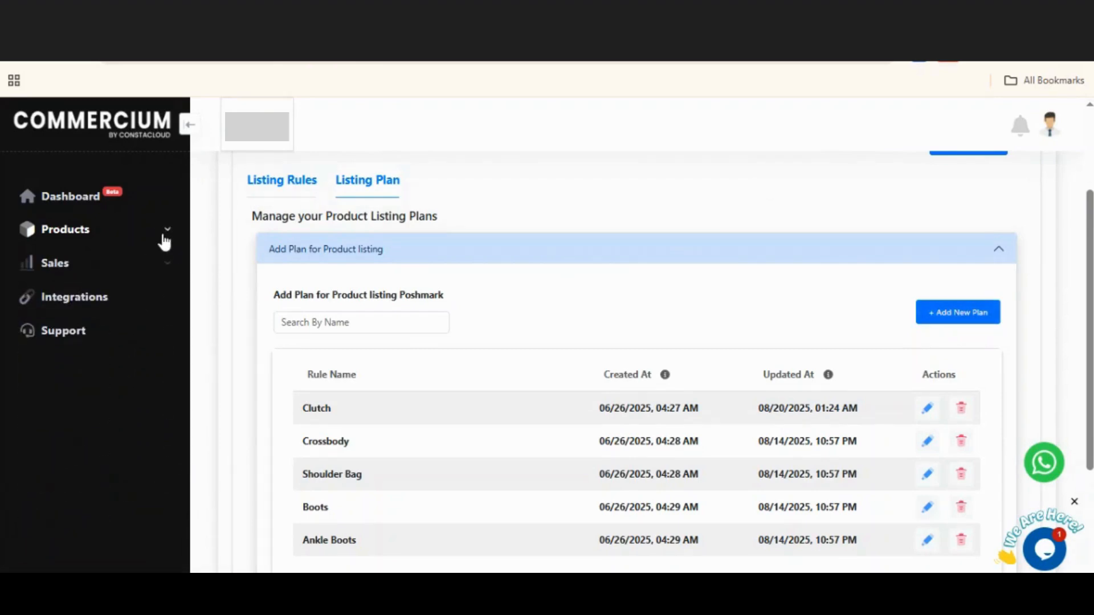
scroll(260, 381, down, 2)
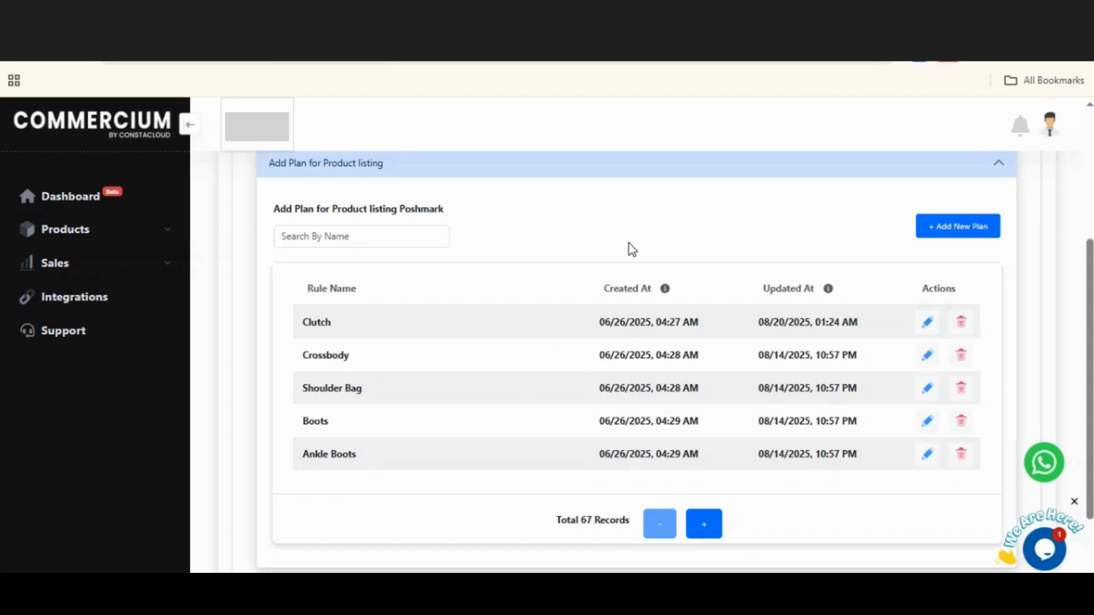
scroll(629, 248, up, 1)
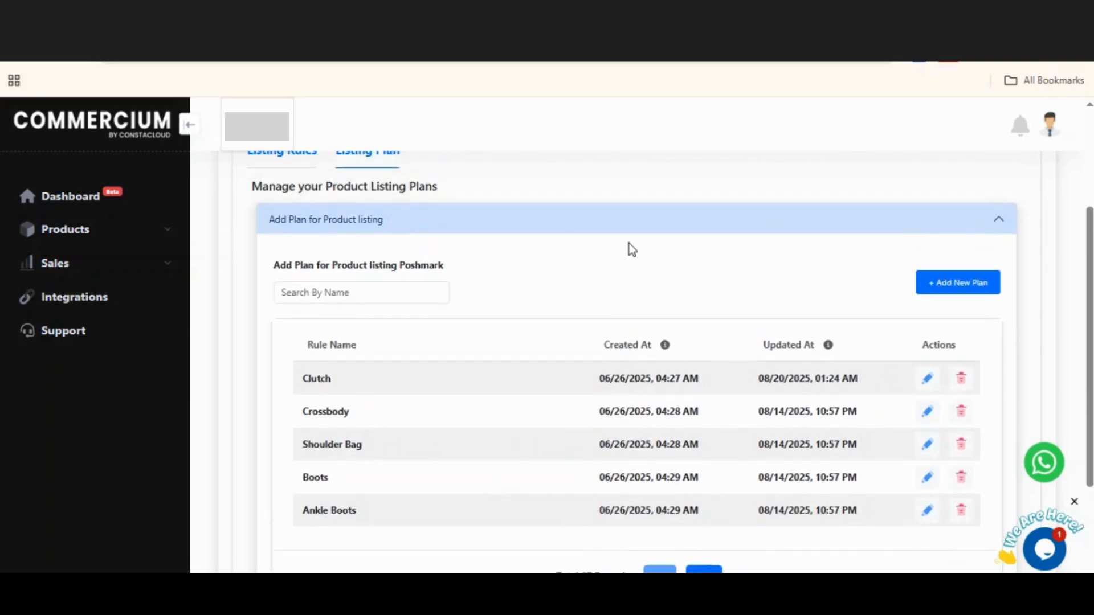